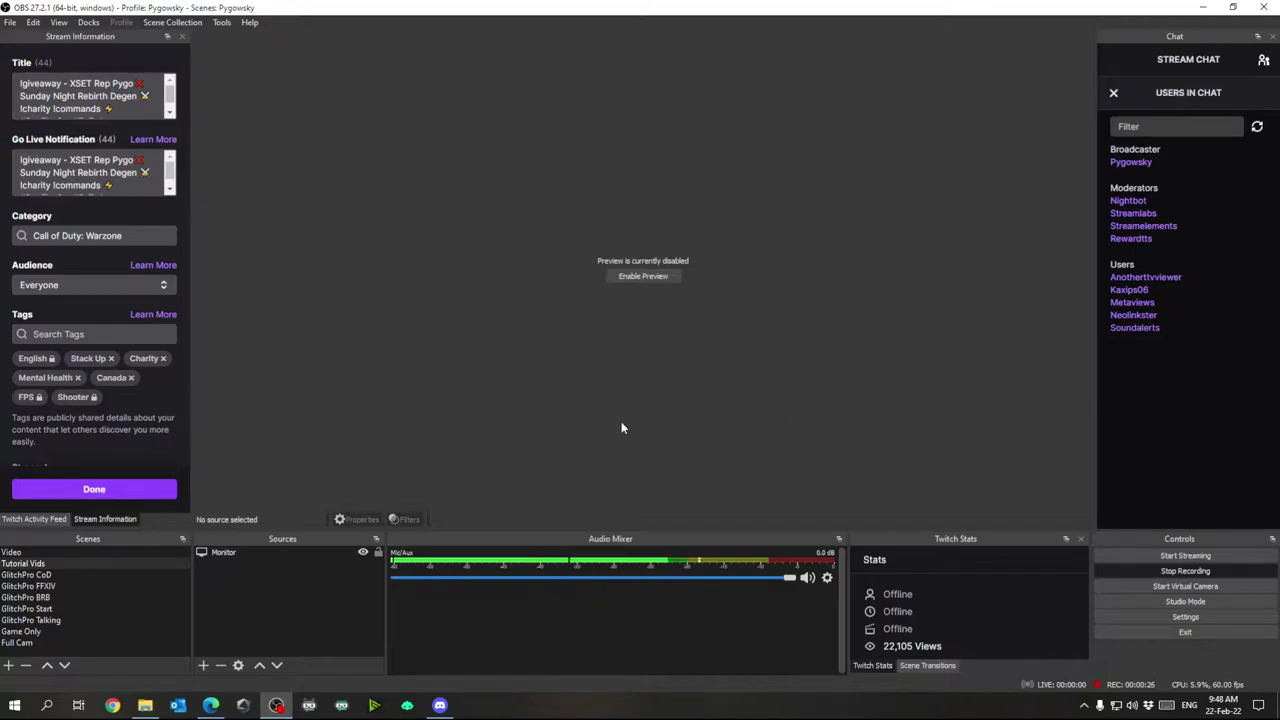
{"action": "left_click", "coordinate": [210, 705]}
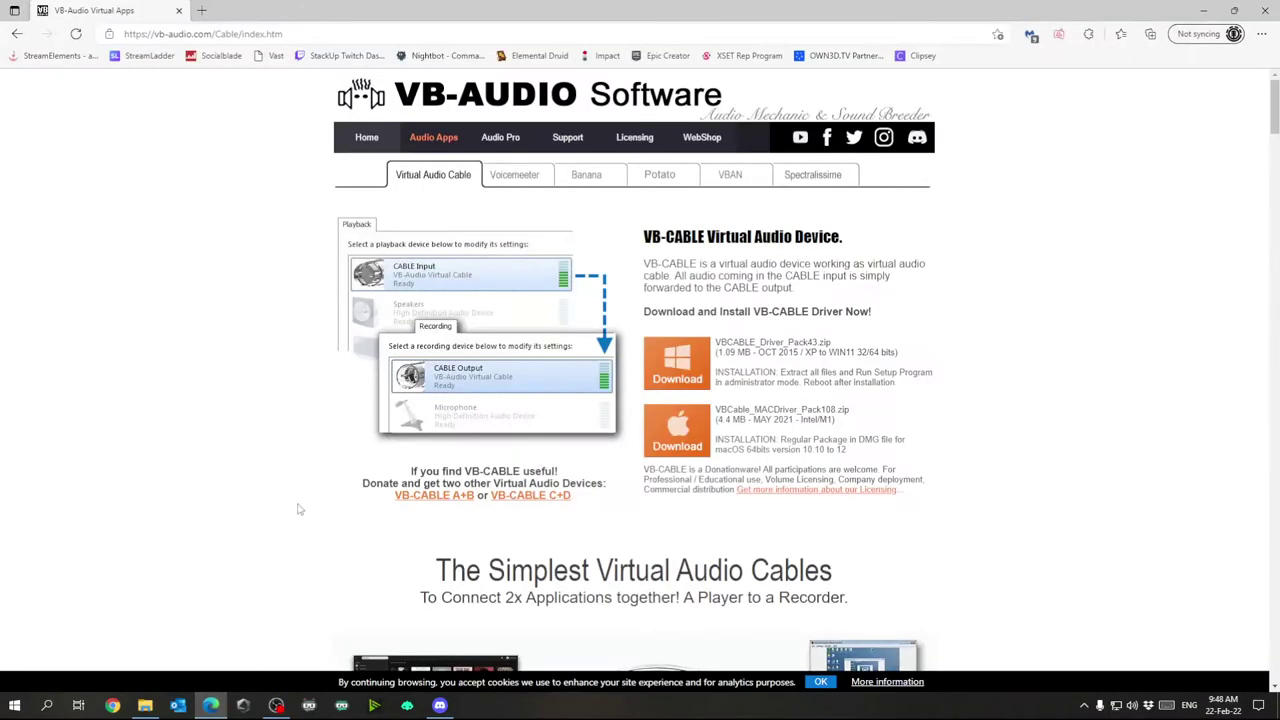
{"action": "left_click", "coordinate": [540, 184]}
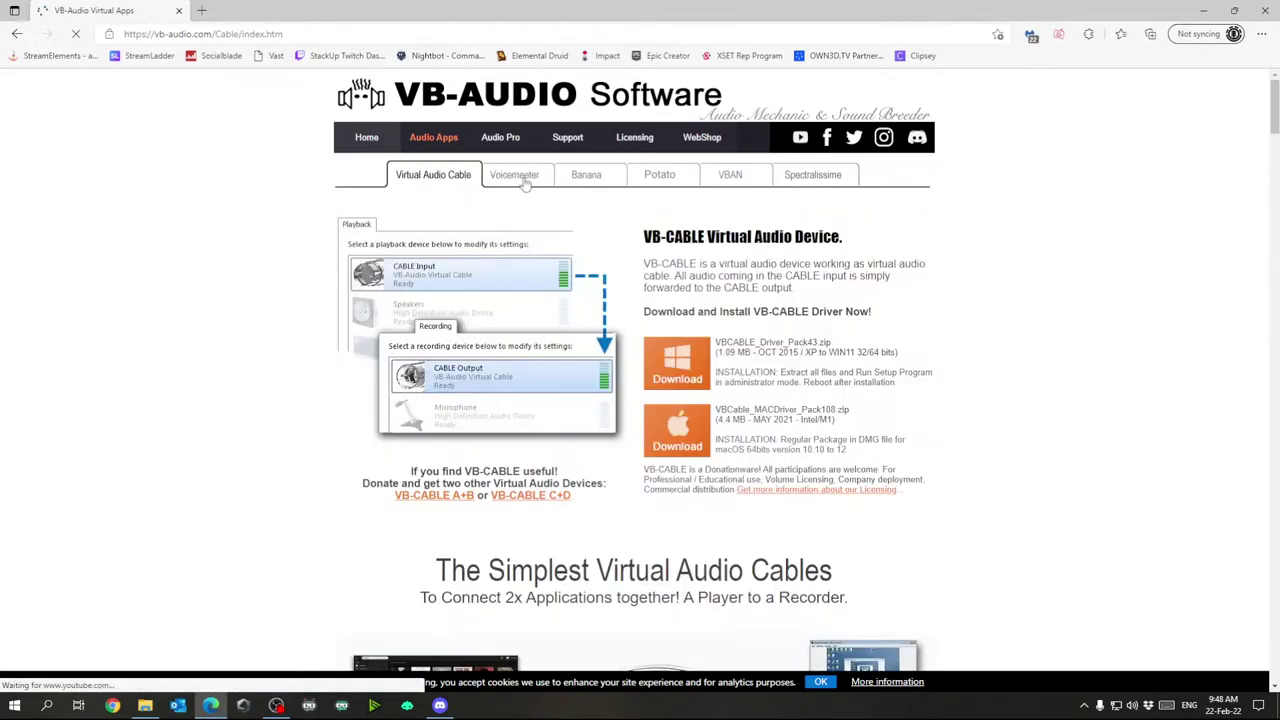
{"action": "left_click", "coordinate": [586, 177]}
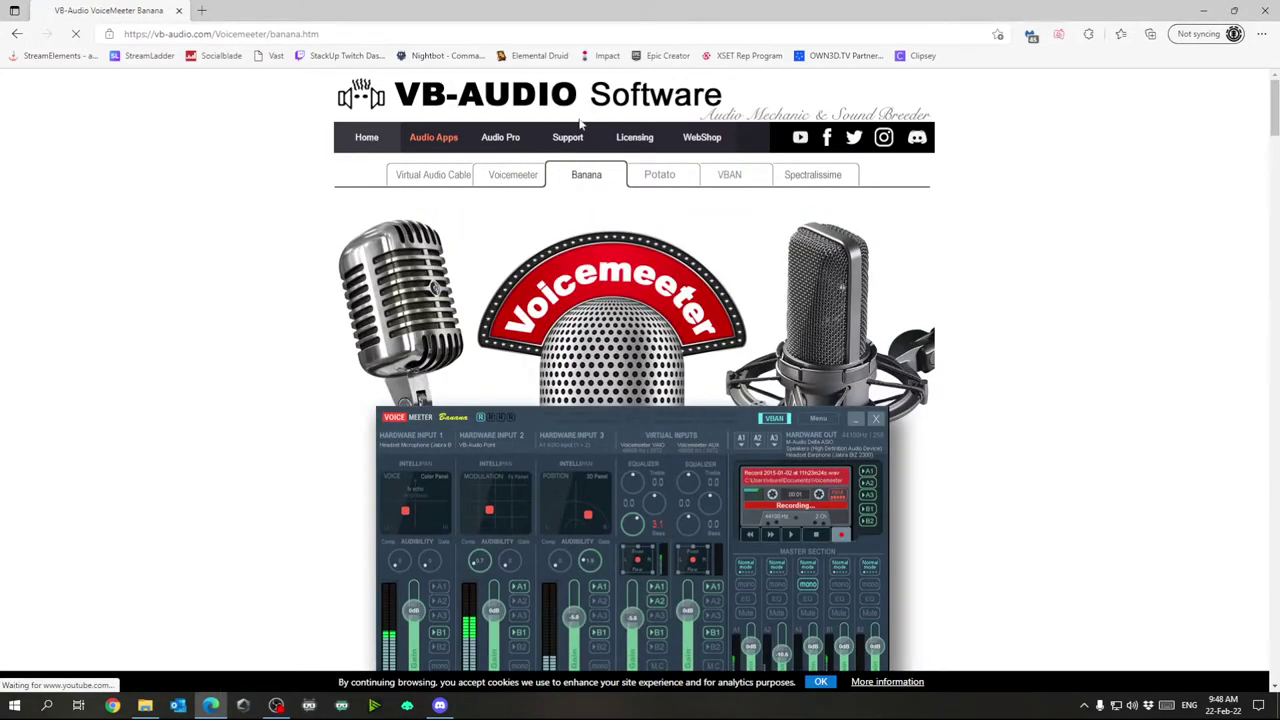
{"action": "scroll", "coordinate": [517, 145], "scroll_direction": "down", "scroll_amount": 1}
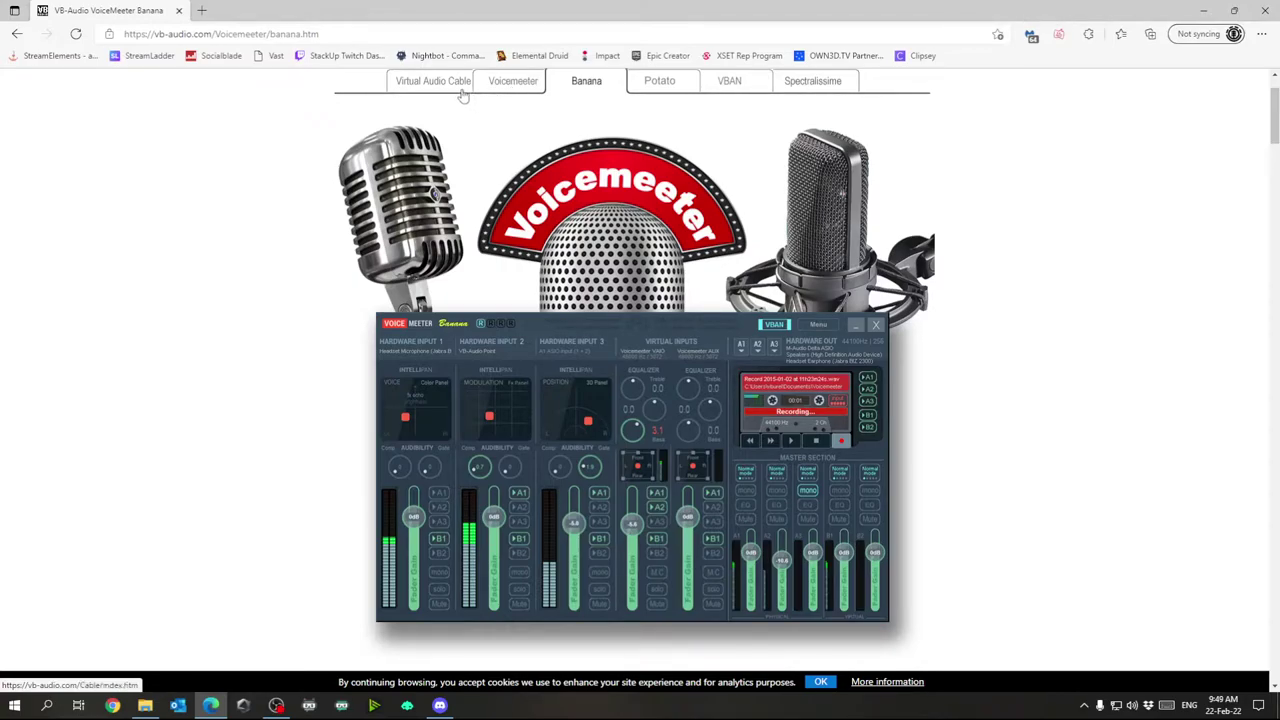
{"action": "left_click", "coordinate": [466, 92]}
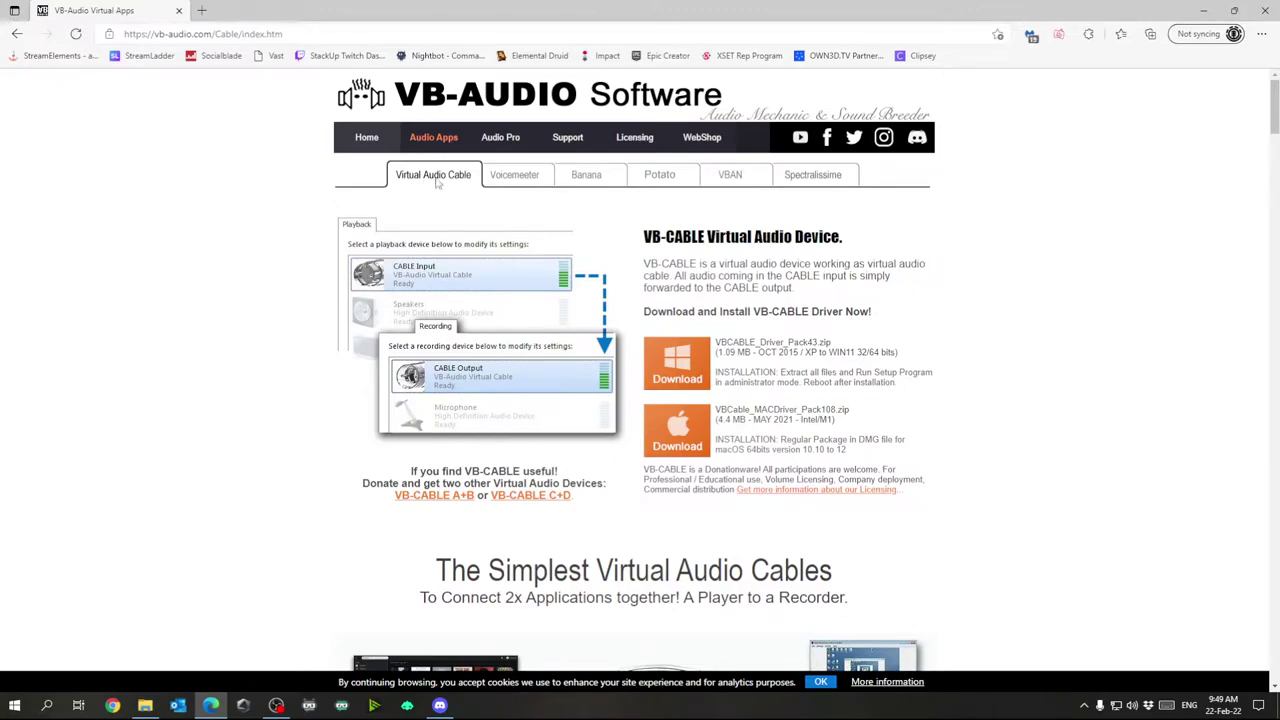
{"action": "scroll", "coordinate": [453, 352], "scroll_direction": "down", "scroll_amount": 1}
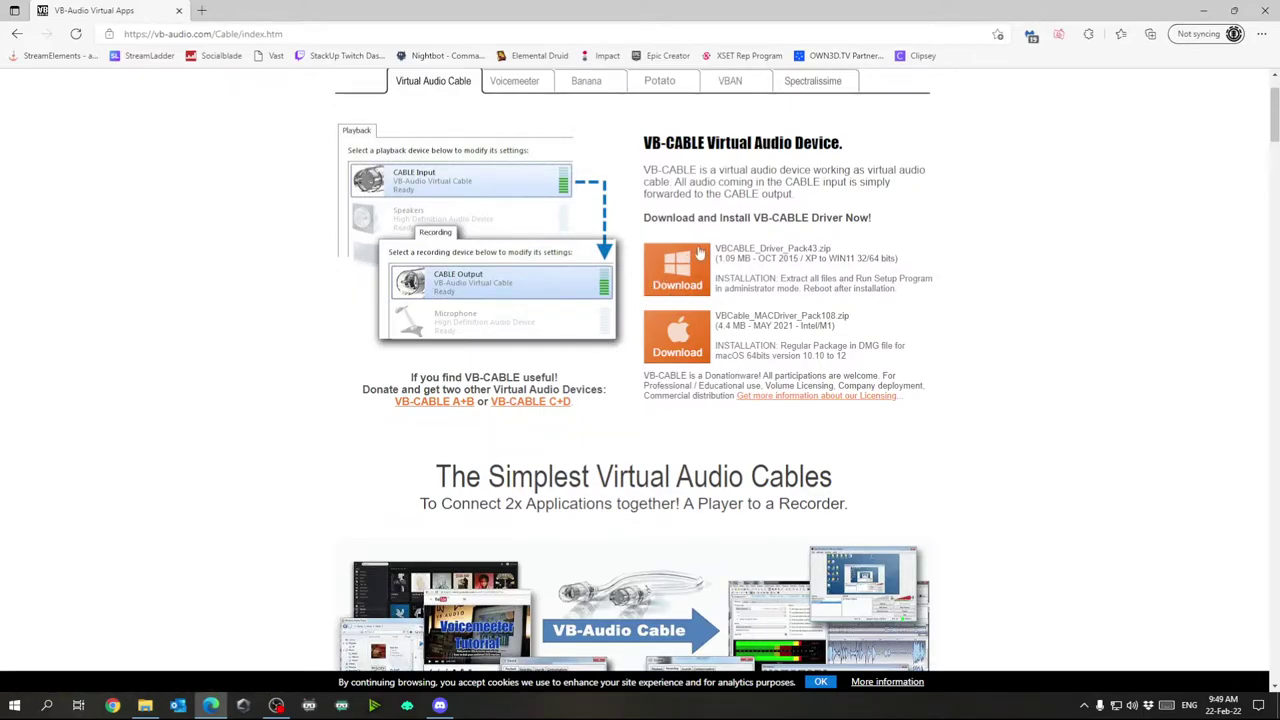
{"action": "left_click", "coordinate": [434, 402]}
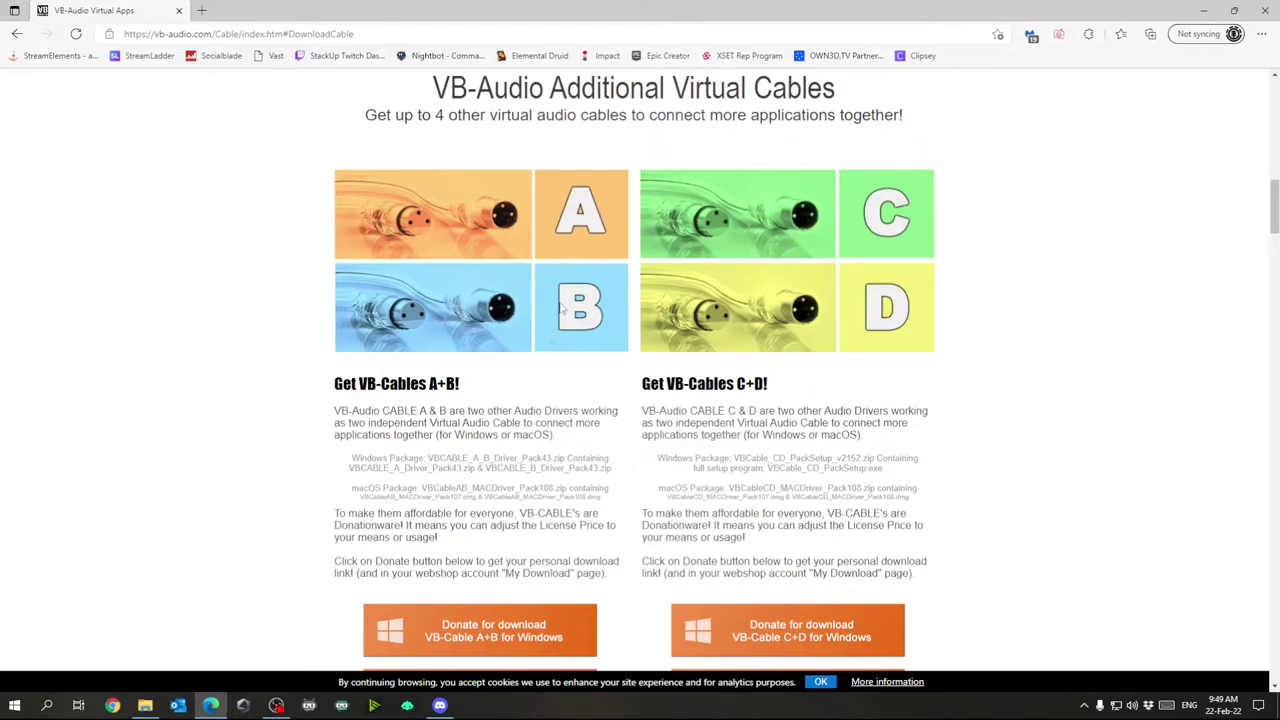
{"action": "scroll", "coordinate": [563, 303], "scroll_direction": "down", "scroll_amount": 1}
{"action": "left_click", "coordinate": [497, 540]}
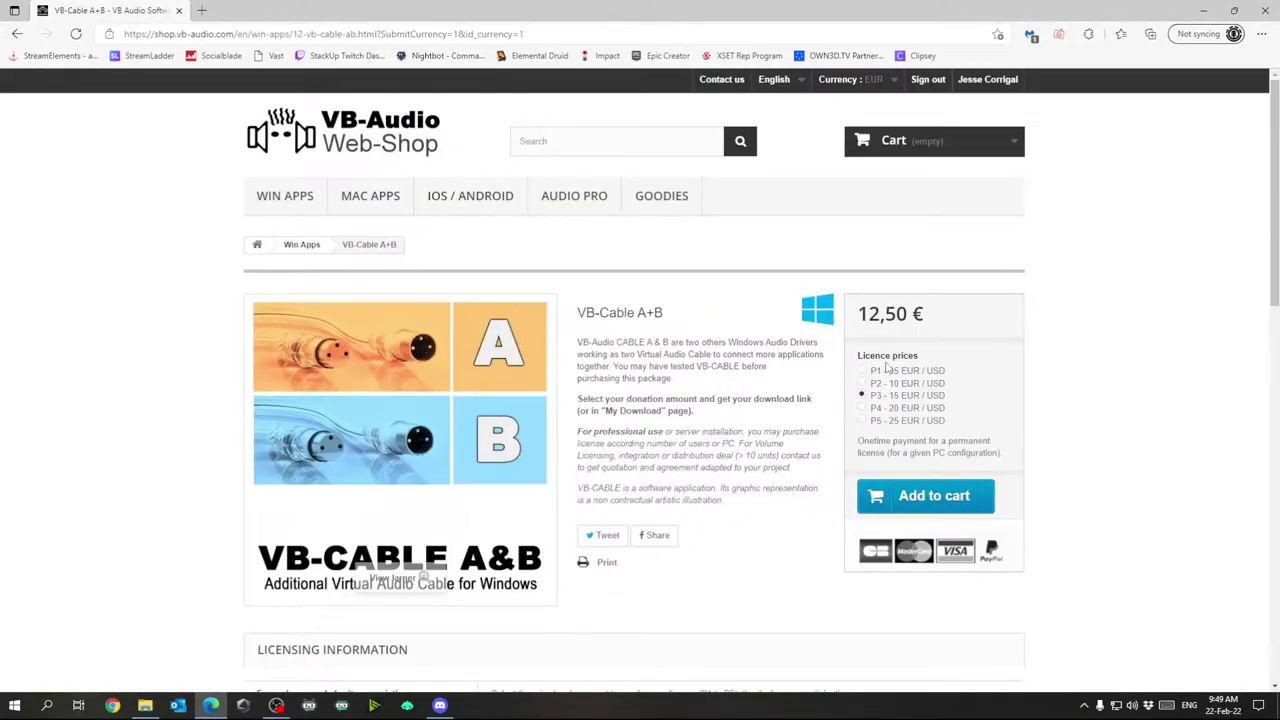
{"action": "left_click", "coordinate": [861, 371]}
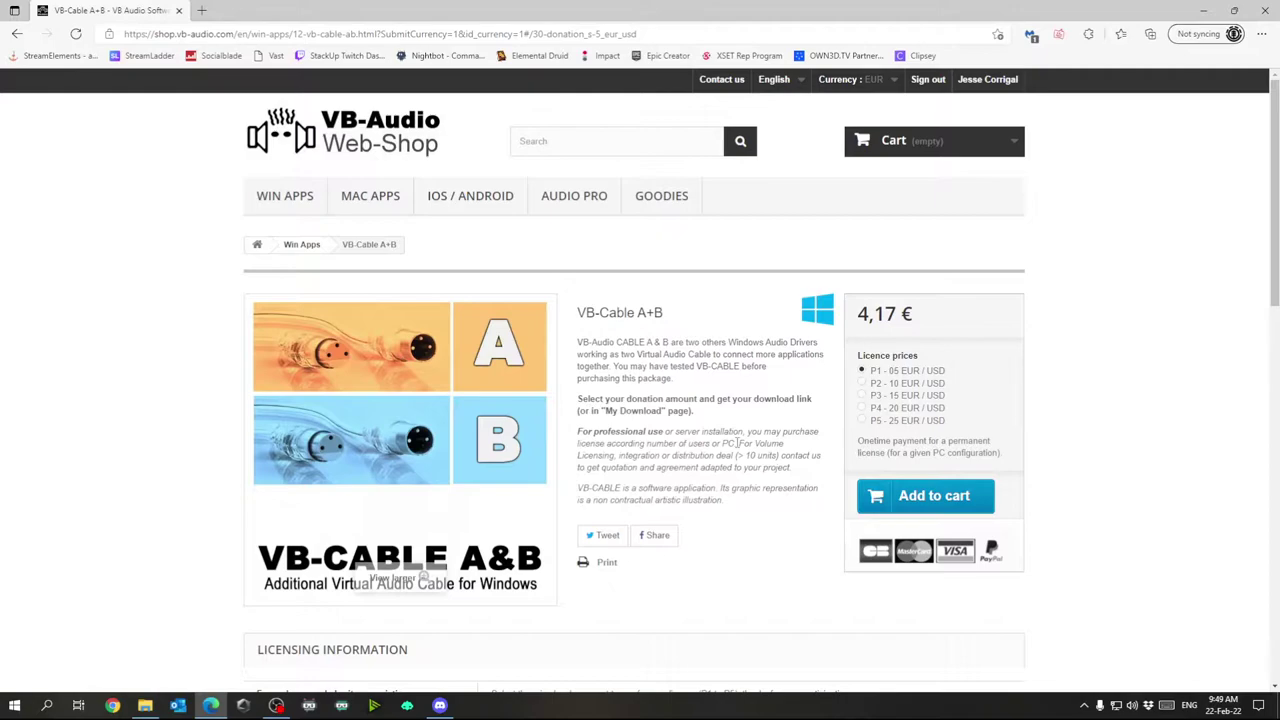
{"action": "left_click_drag", "start_coordinate": [606, 411], "coordinate": [664, 410]}
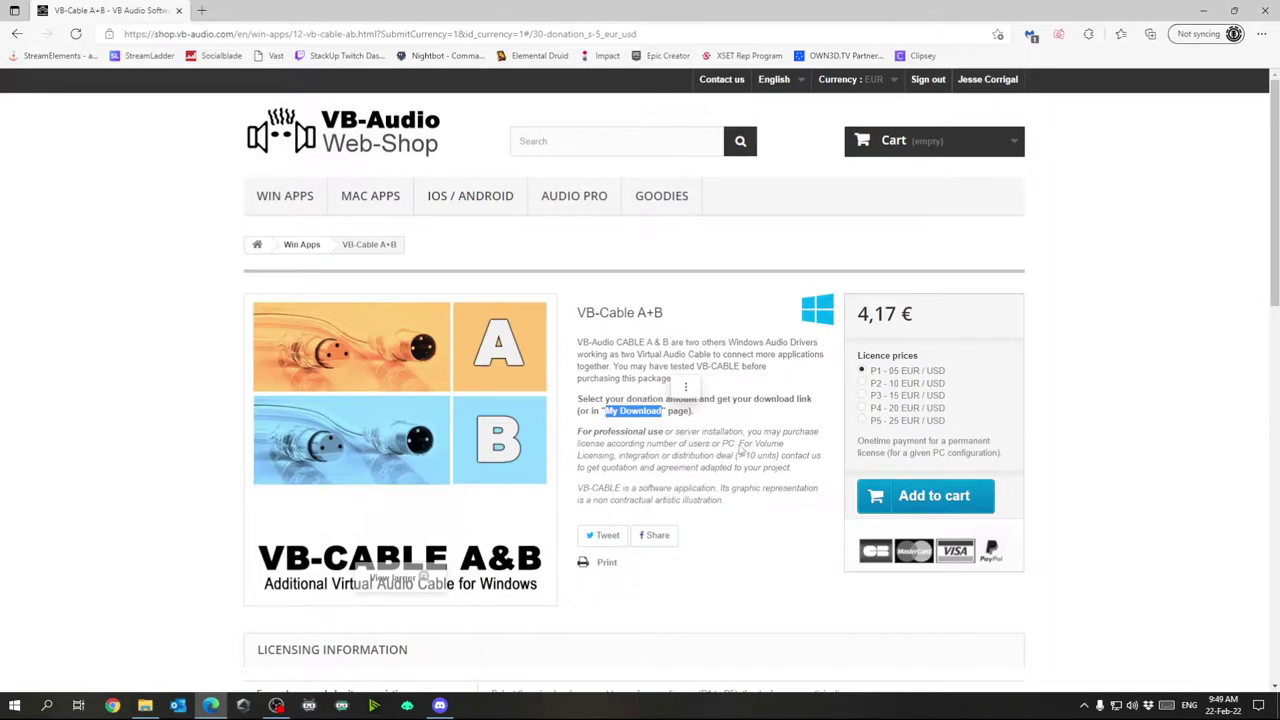
{"action": "left_click", "coordinate": [758, 414]}
{"action": "scroll", "coordinate": [765, 413], "scroll_direction": "down", "scroll_amount": 2}
{"action": "scroll", "coordinate": [758, 409], "scroll_direction": "down", "scroll_amount": 3}
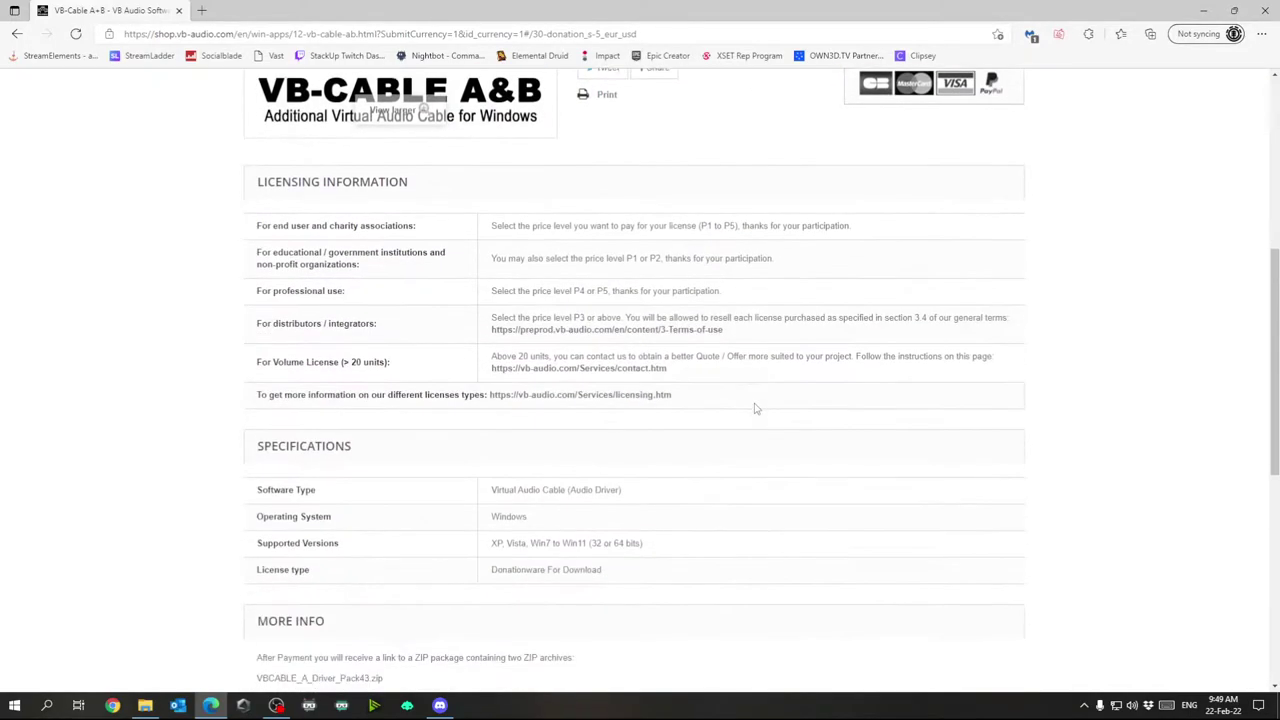
{"action": "scroll", "coordinate": [757, 409], "scroll_direction": "up", "scroll_amount": 5}
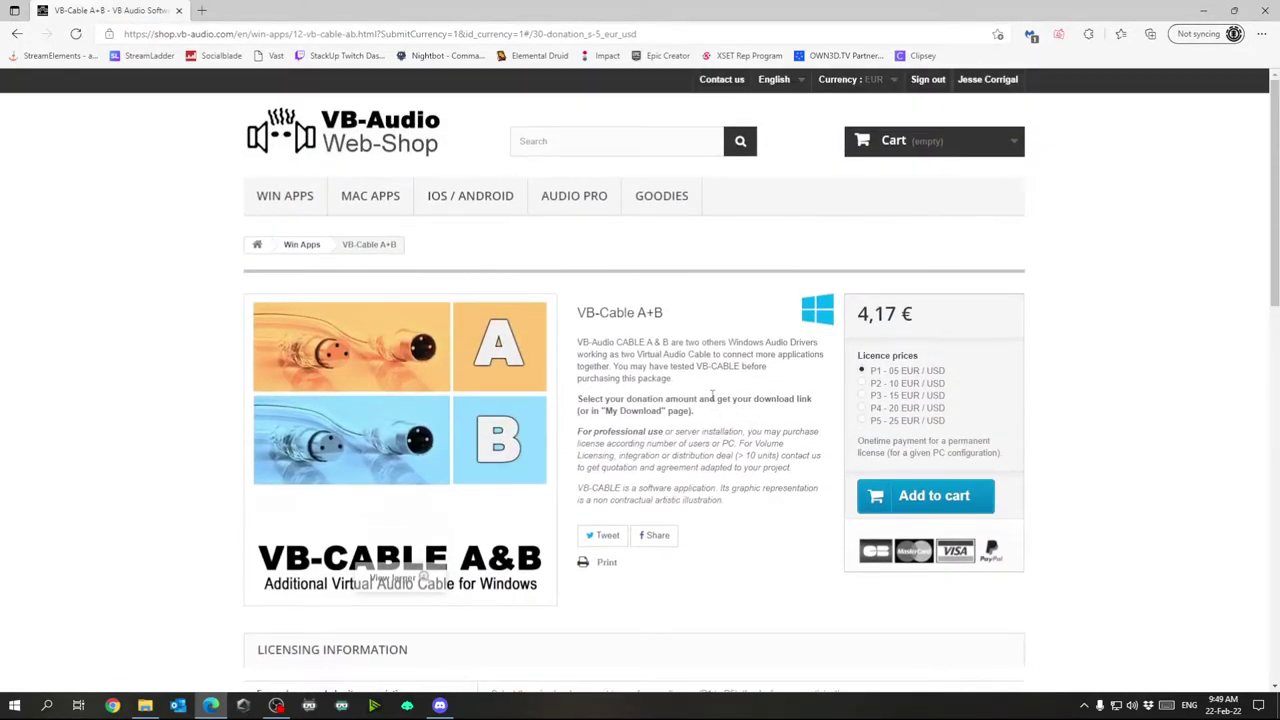
{"action": "key", "text": "alt+Left"}
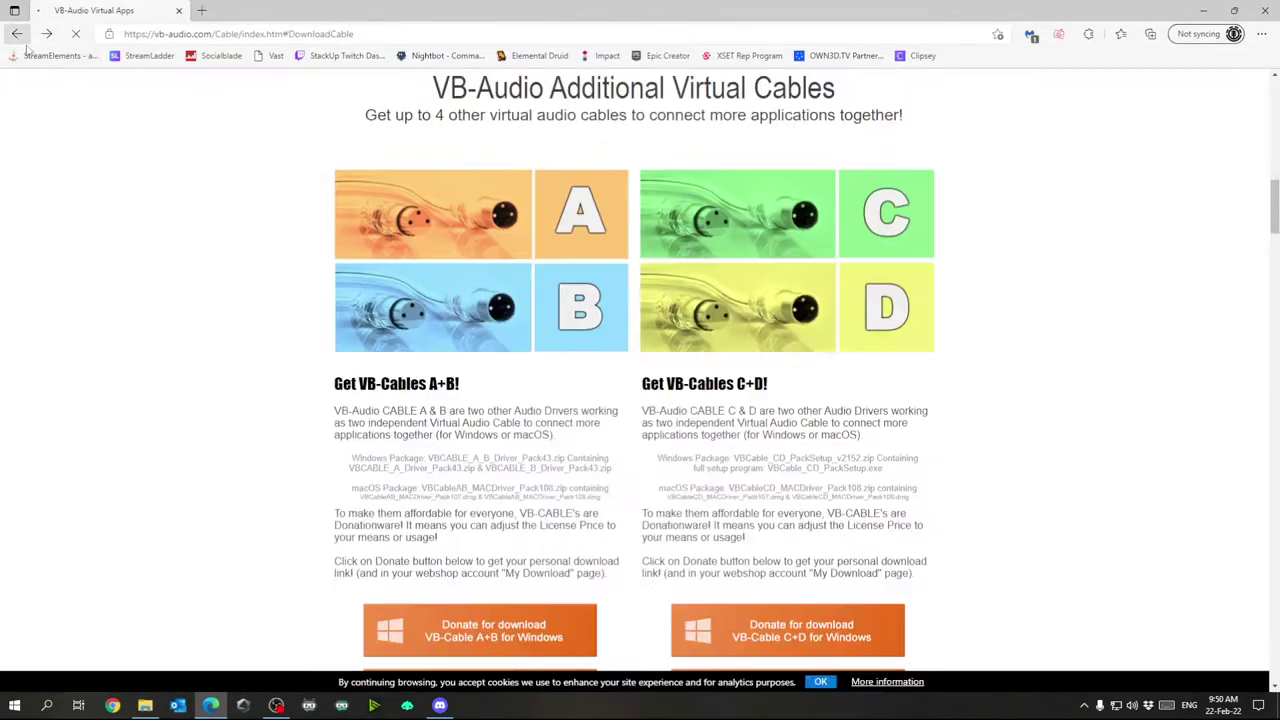
{"action": "key", "text": "alt+Left"}
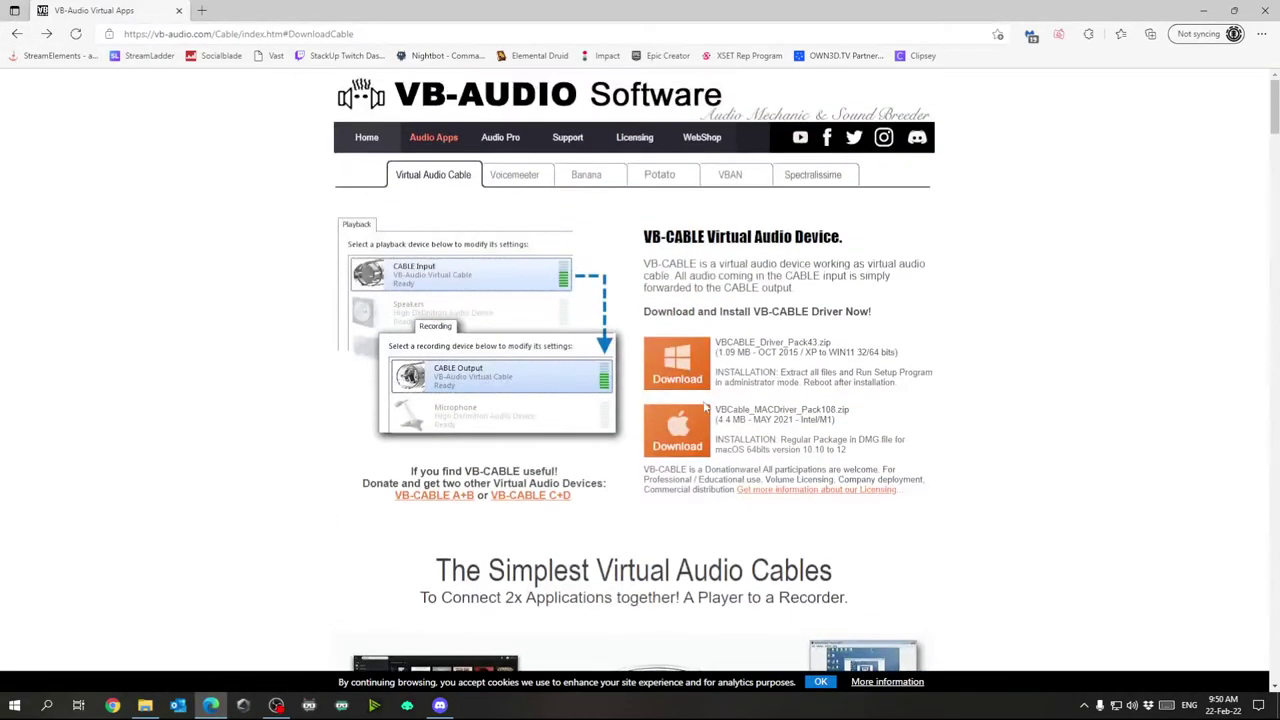
- Extract VBCABLE_A_B_Driver_Pack43.zip inside the Downloads\Virtual Audio Cables folder
{"action": "left_click", "coordinate": [145, 705]}
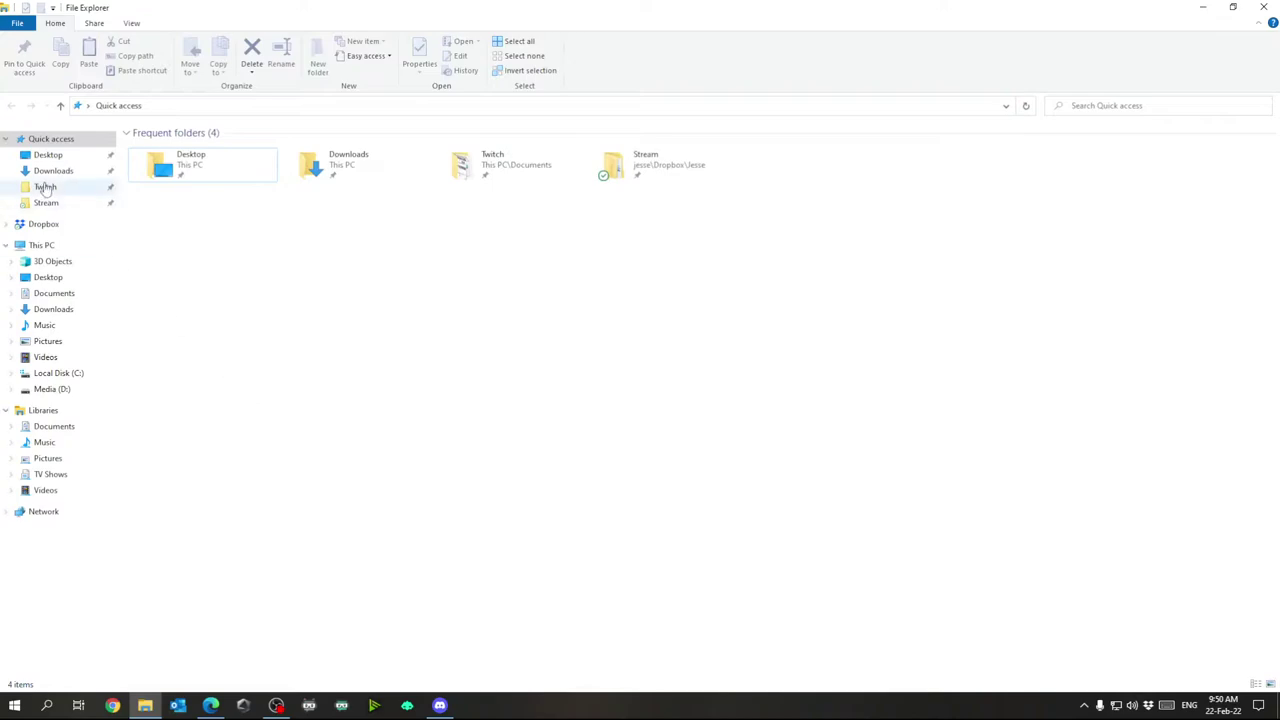
{"action": "left_click", "coordinate": [45, 171]}
{"action": "double_click", "coordinate": [210, 220]}
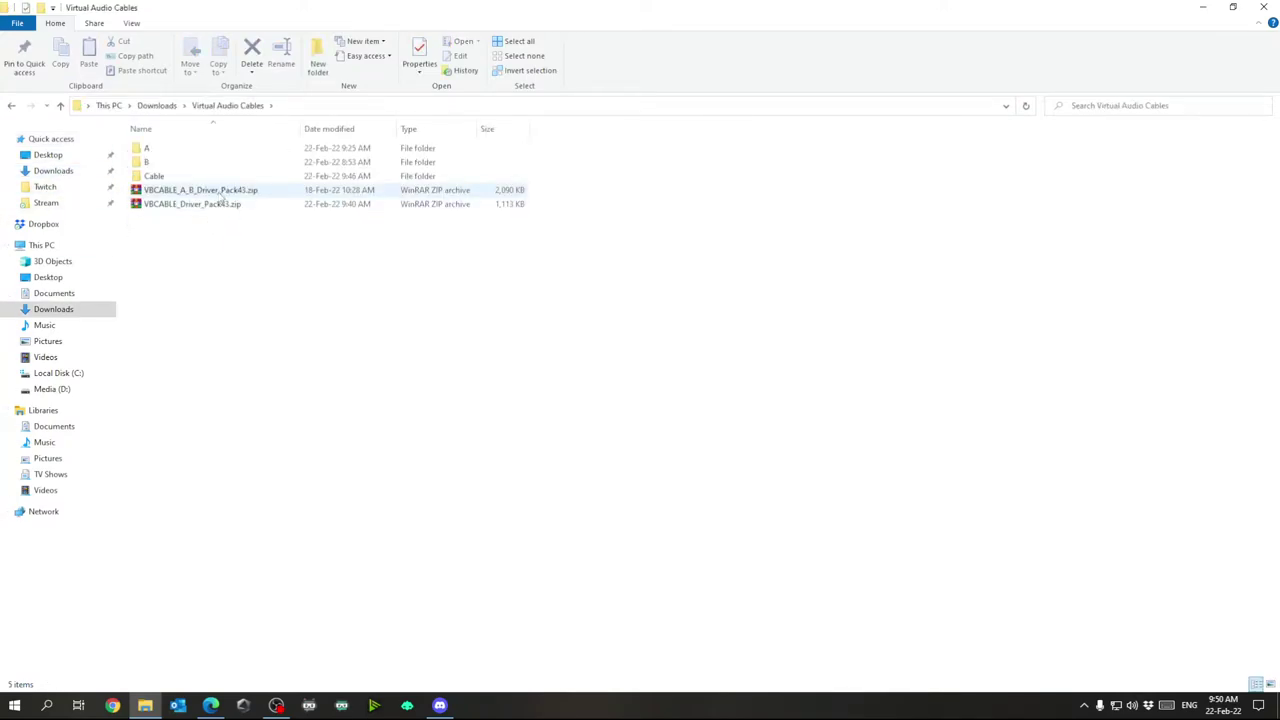
{"action": "left_click", "coordinate": [222, 195]}
{"action": "right_click", "coordinate": [222, 200]}
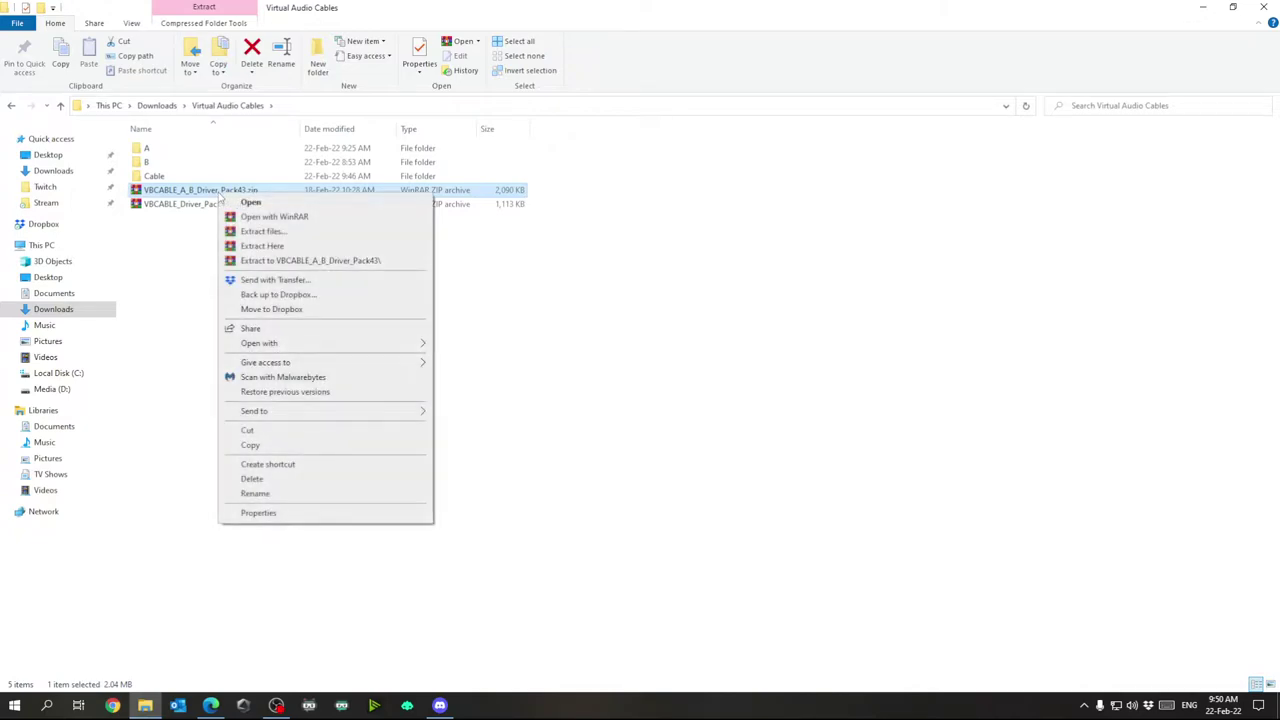
{"action": "left_click", "coordinate": [274, 246]}
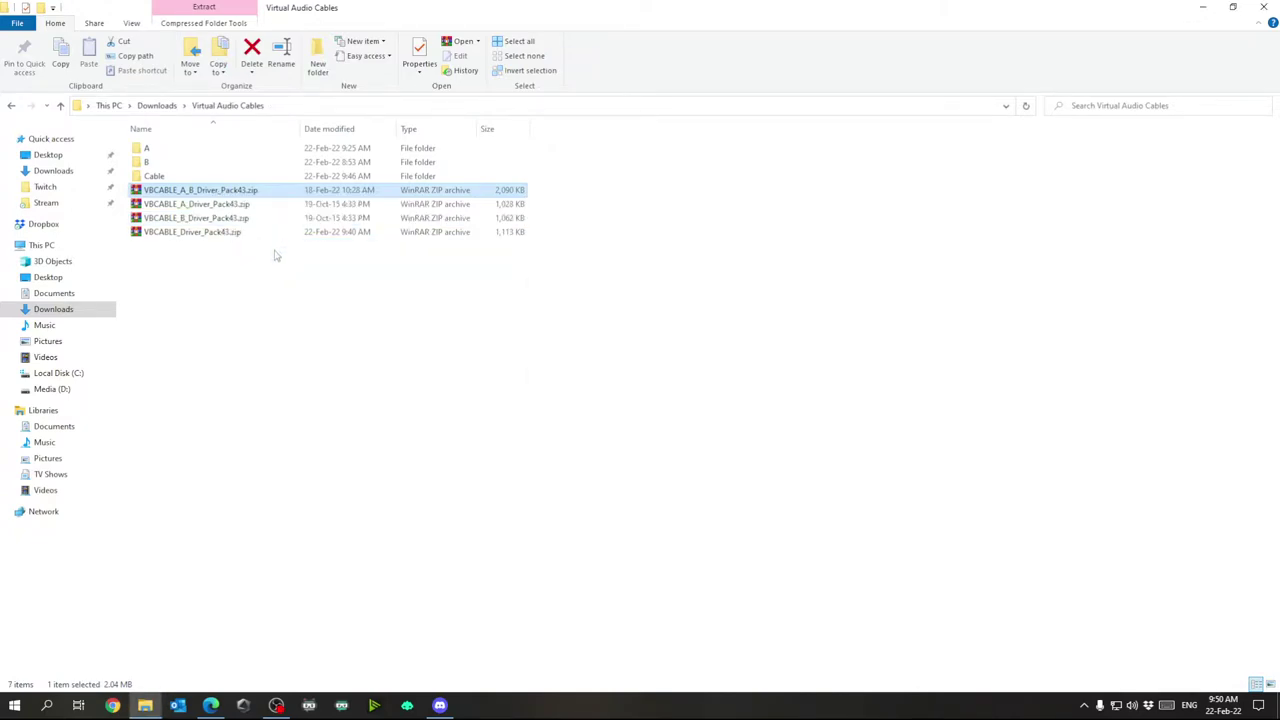
- Move VBCABLE_A_Driver_Pack43.zip into folder A, replacing the existing copy, and open folder A
{"action": "left_click", "coordinate": [220, 219]}
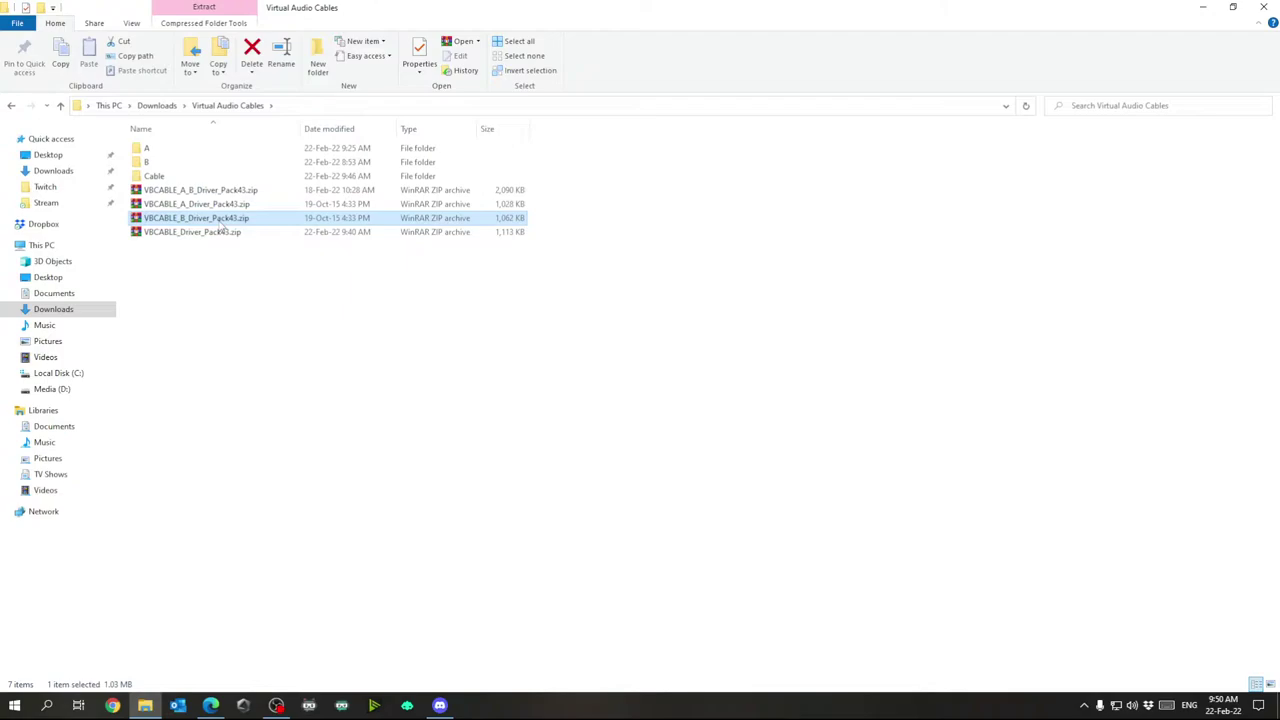
{"action": "left_click", "coordinate": [147, 149]}
{"action": "left_click", "coordinate": [148, 162]}
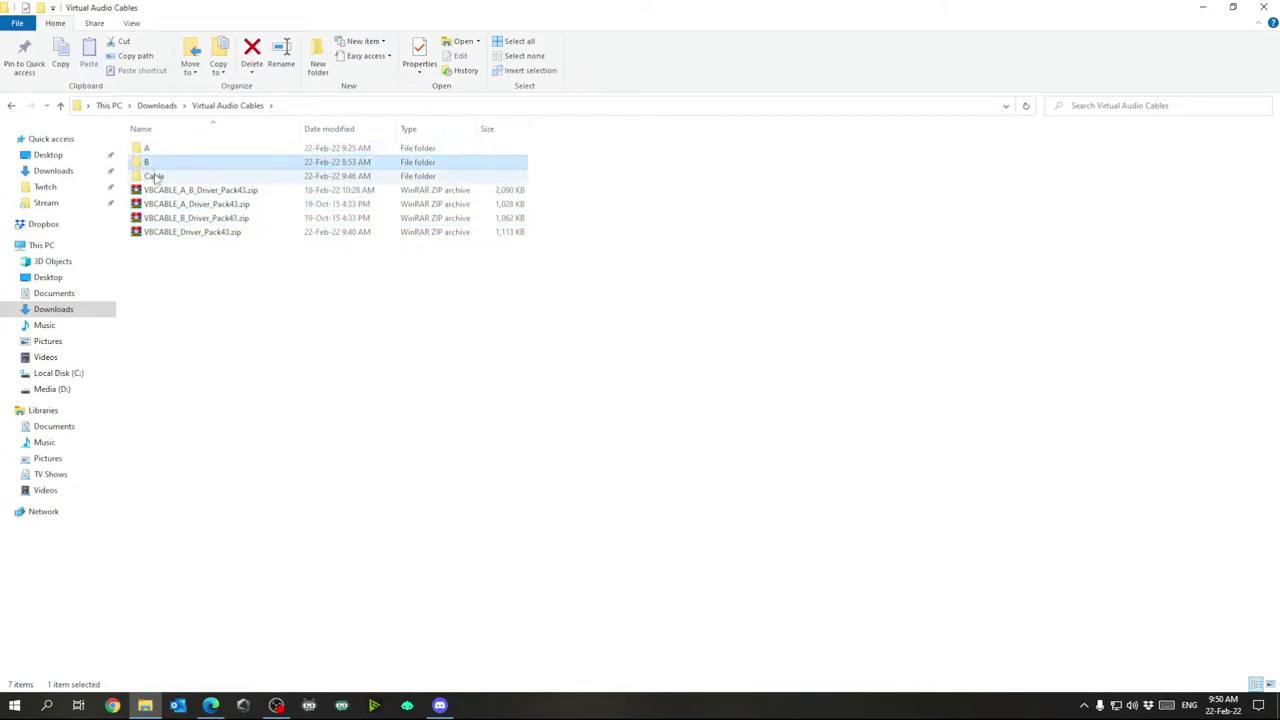
{"action": "left_click", "coordinate": [155, 177]}
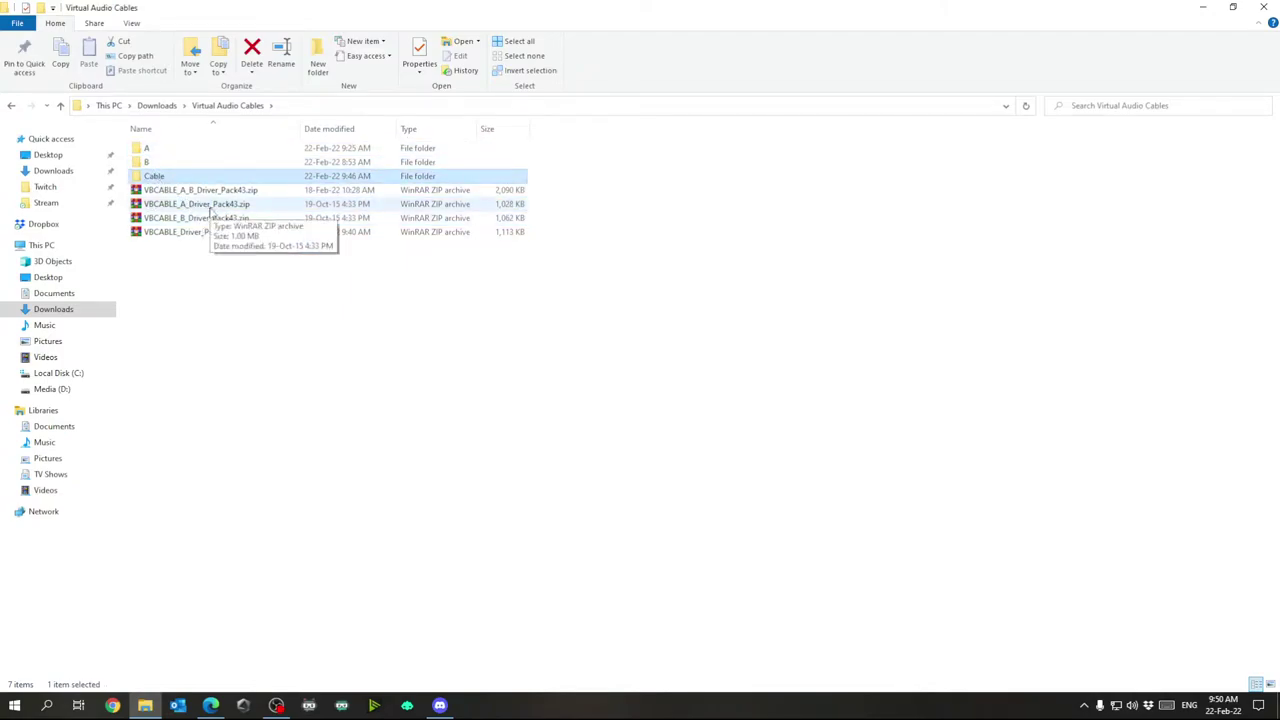
{"action": "left_click_drag", "start_coordinate": [205, 205], "coordinate": [200, 149]}
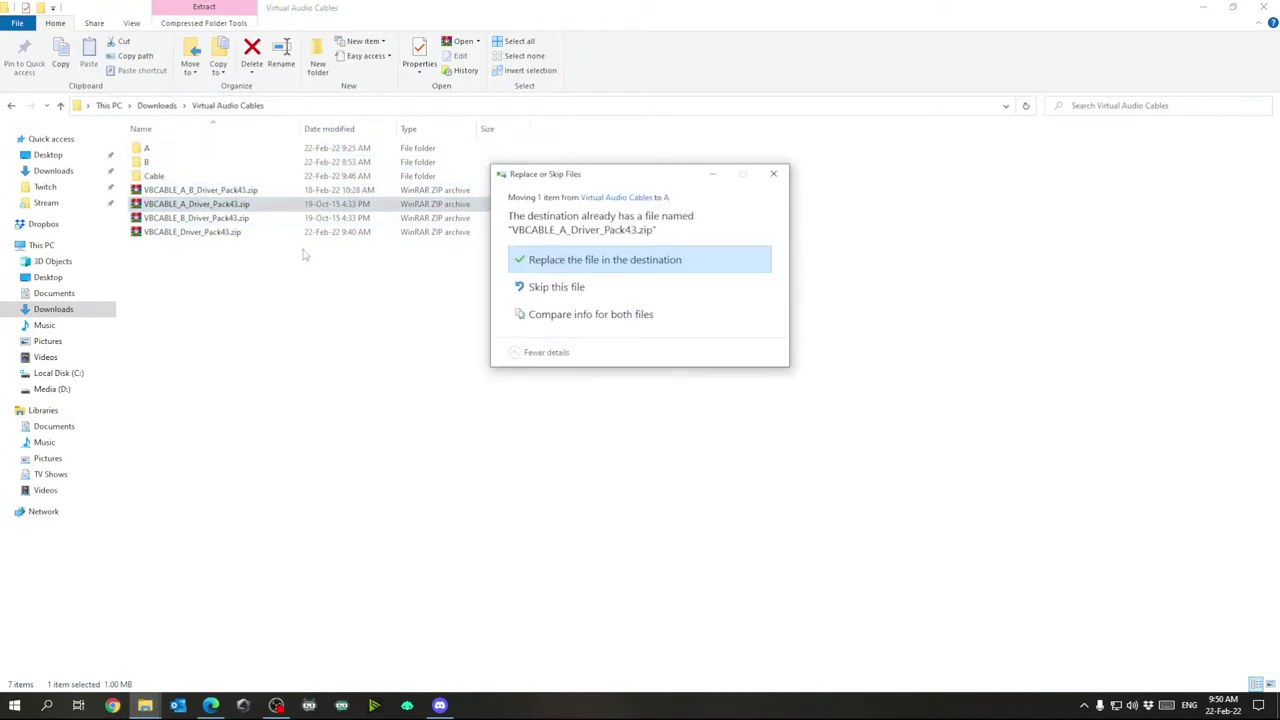
{"action": "left_click", "coordinate": [572, 260]}
{"action": "double_click", "coordinate": [167, 150]}
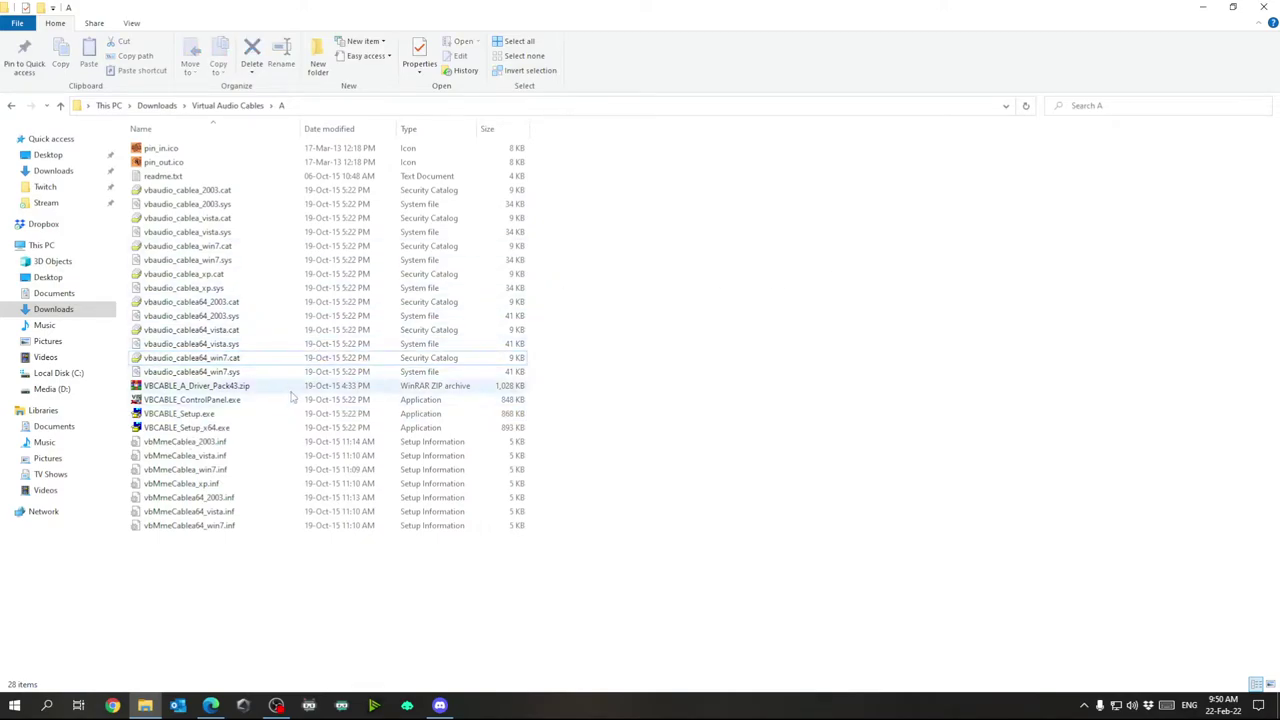
- Review the cablea .sys files in folder A, then look inside folder B
{"action": "left_click", "coordinate": [250, 231]}
{"action": "left_click", "coordinate": [262, 288]}
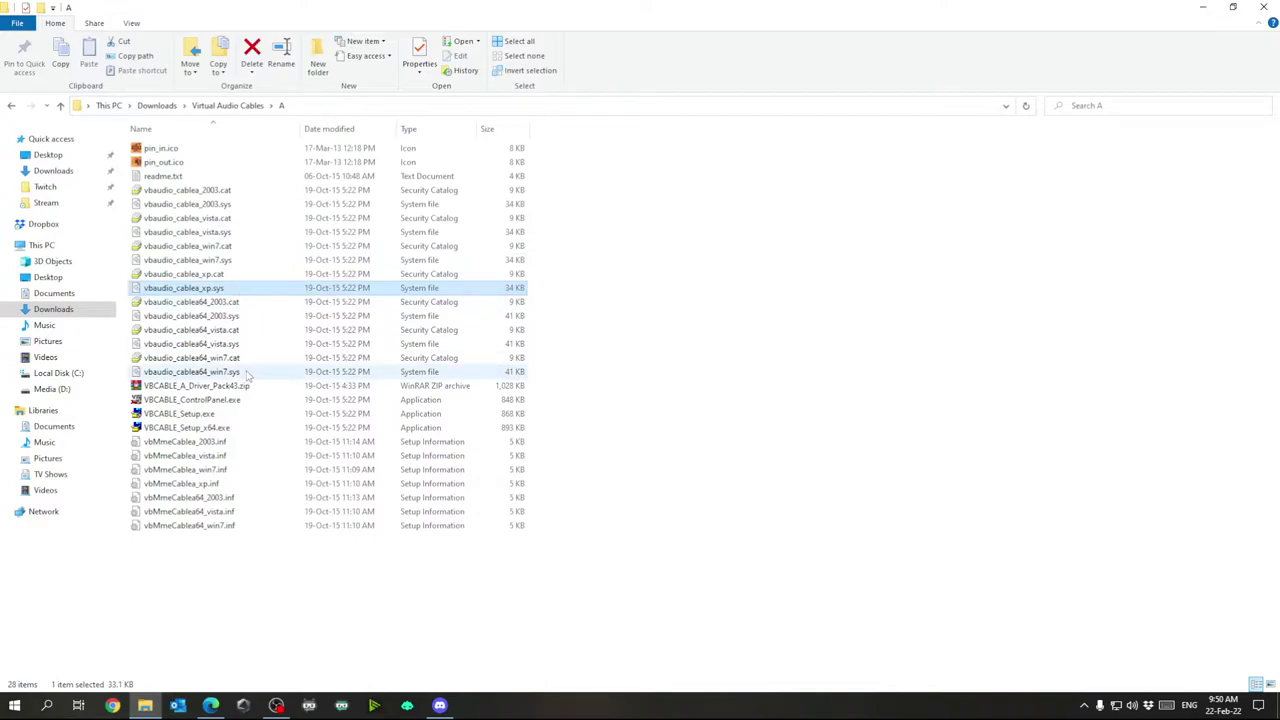
{"action": "left_click", "coordinate": [227, 105]}
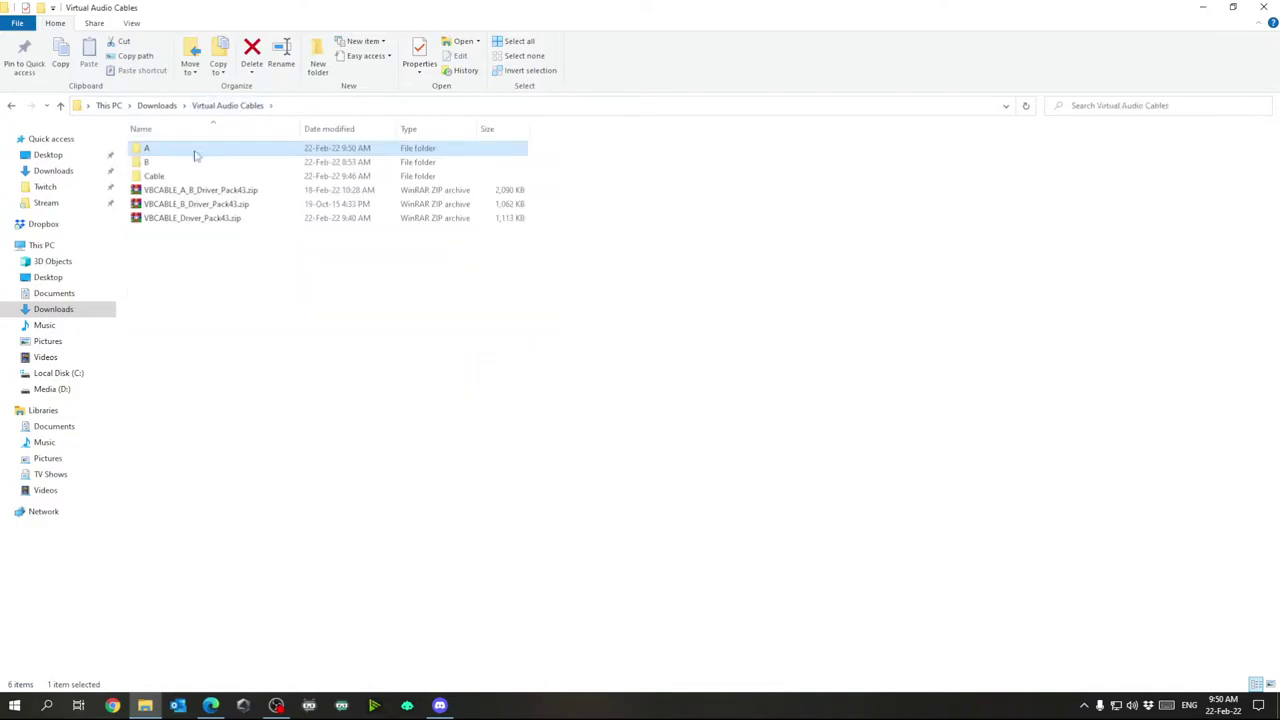
{"action": "double_click", "coordinate": [165, 163]}
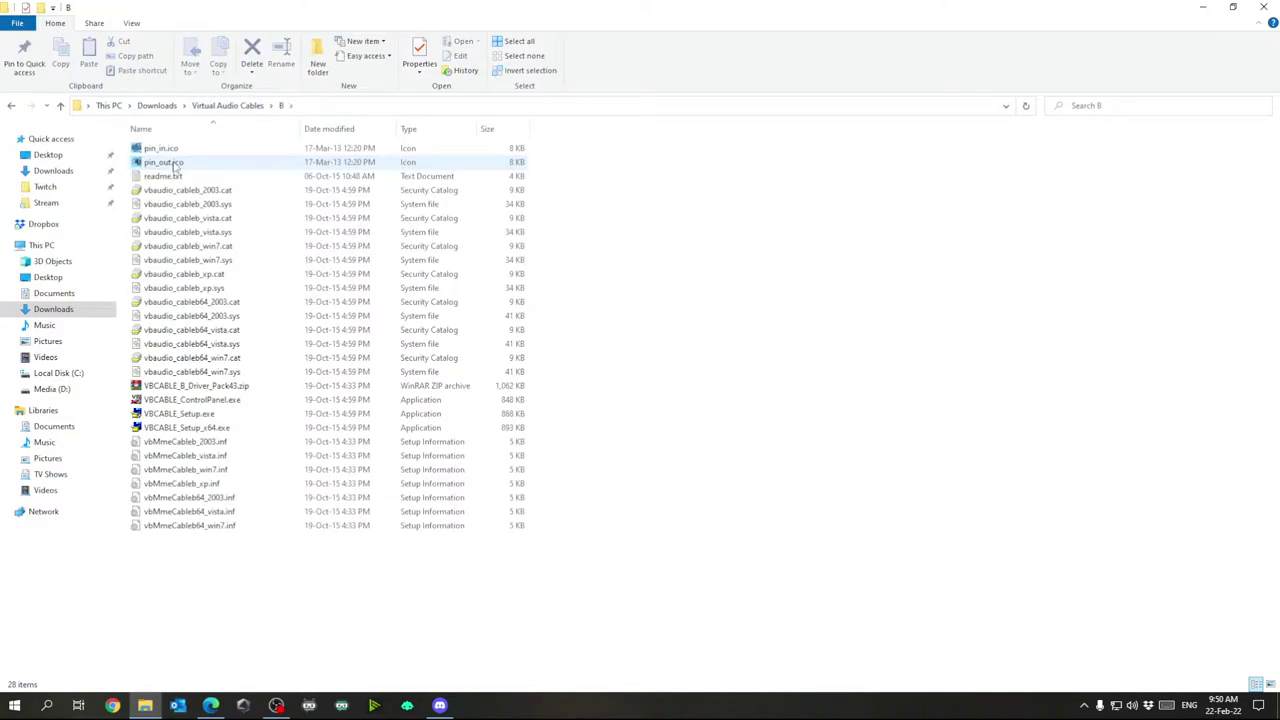
{"action": "left_click", "coordinate": [232, 106]}
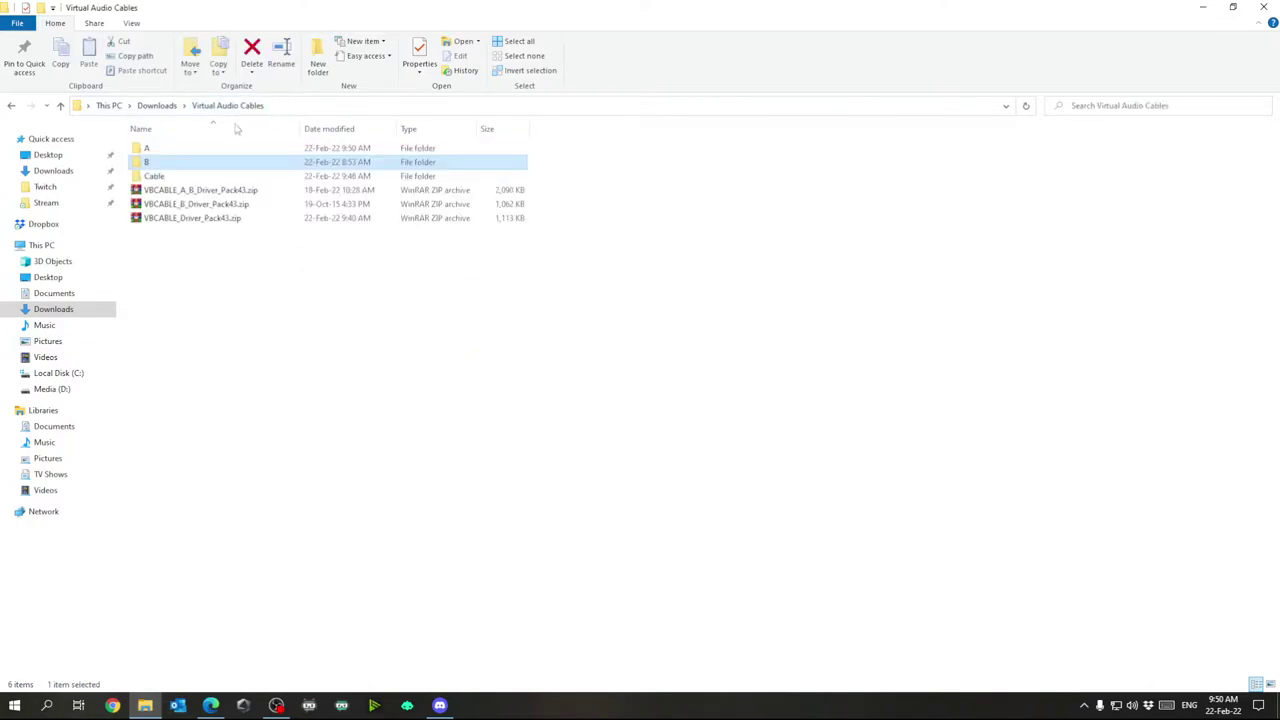
- Move VBCABLE_B_Driver_Pack43.zip into folder B, replacing the existing file, and check it
{"action": "left_click", "coordinate": [192, 204]}
{"action": "left_click_drag", "start_coordinate": [192, 204], "coordinate": [175, 160]}
{"action": "key", "text": "Return"}
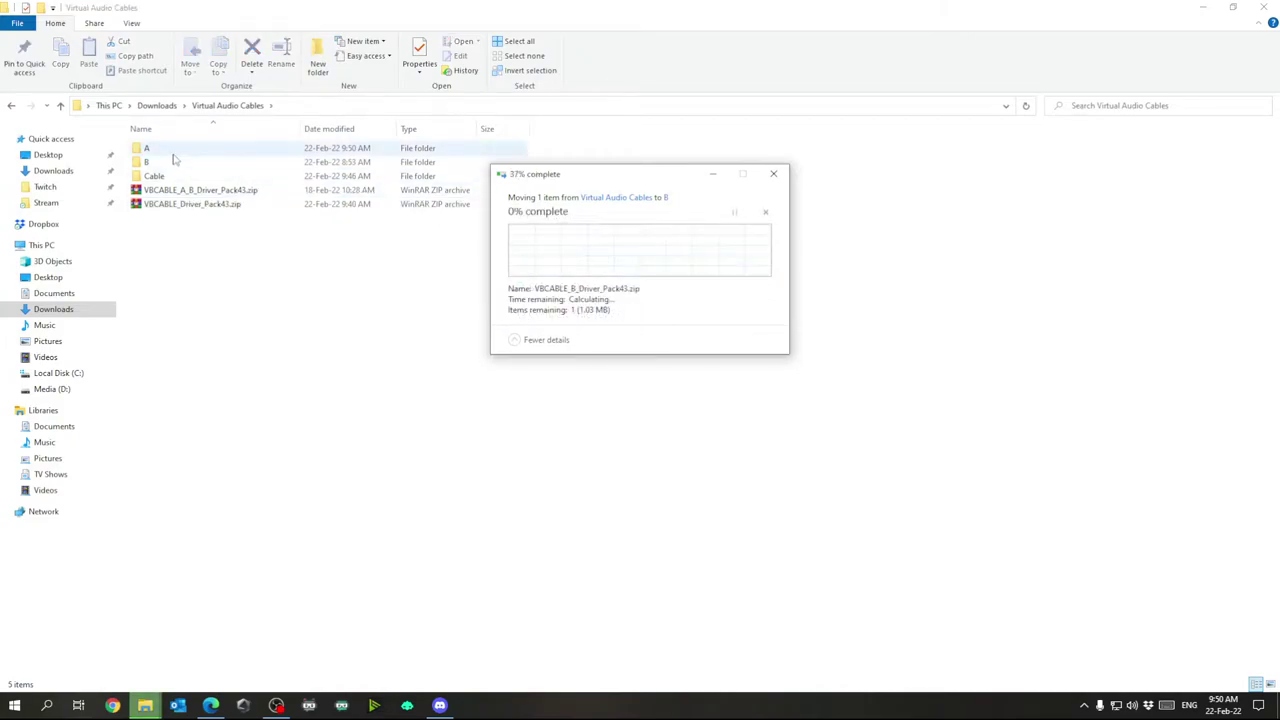
{"action": "double_click", "coordinate": [175, 161]}
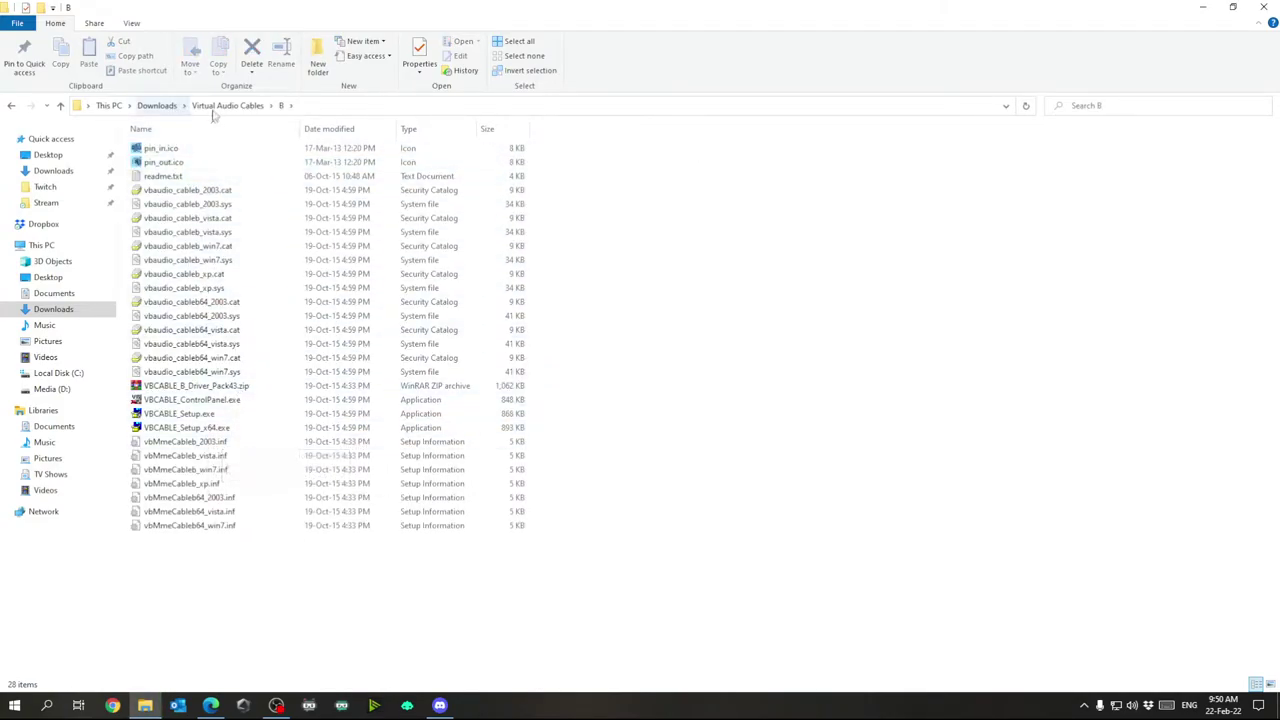
{"action": "left_click", "coordinate": [245, 106]}
- Move VBCABLE_Driver_Pack43.zip into folder Cable, then locate VBCABLE_Setup_x64.exe in folder A
{"action": "left_click", "coordinate": [194, 205]}
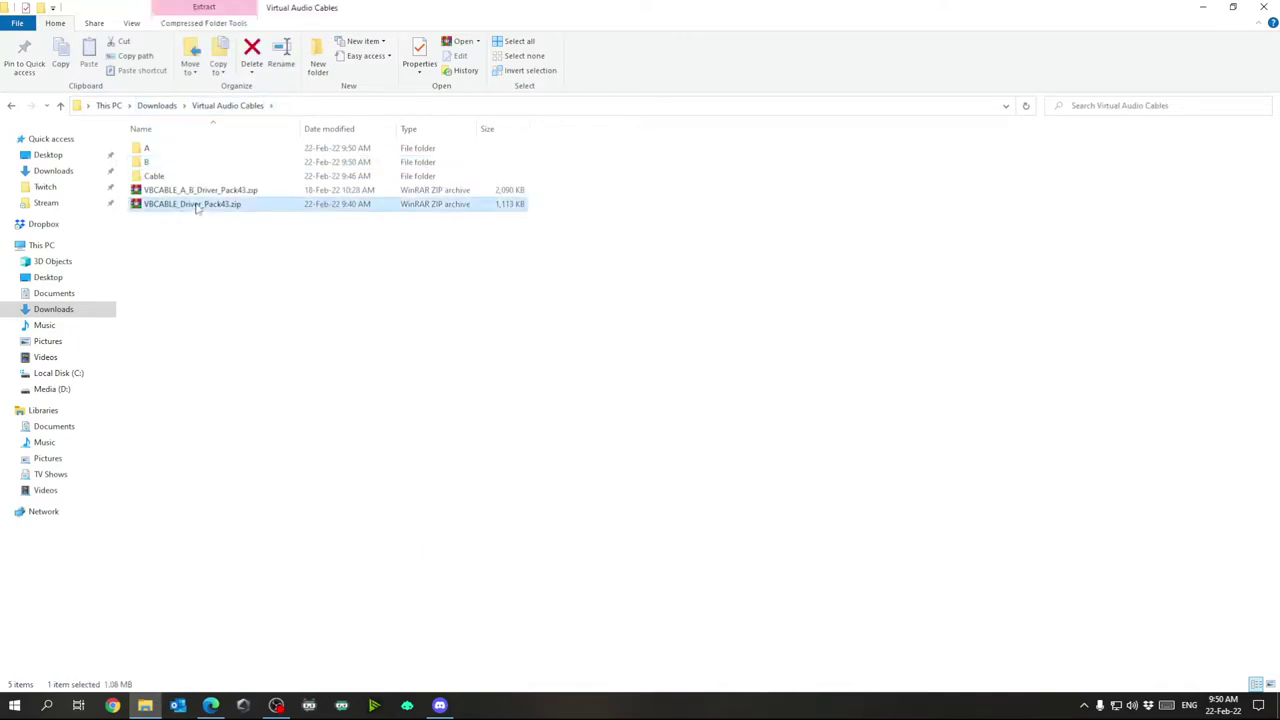
{"action": "left_click_drag", "start_coordinate": [190, 209], "coordinate": [186, 177]}
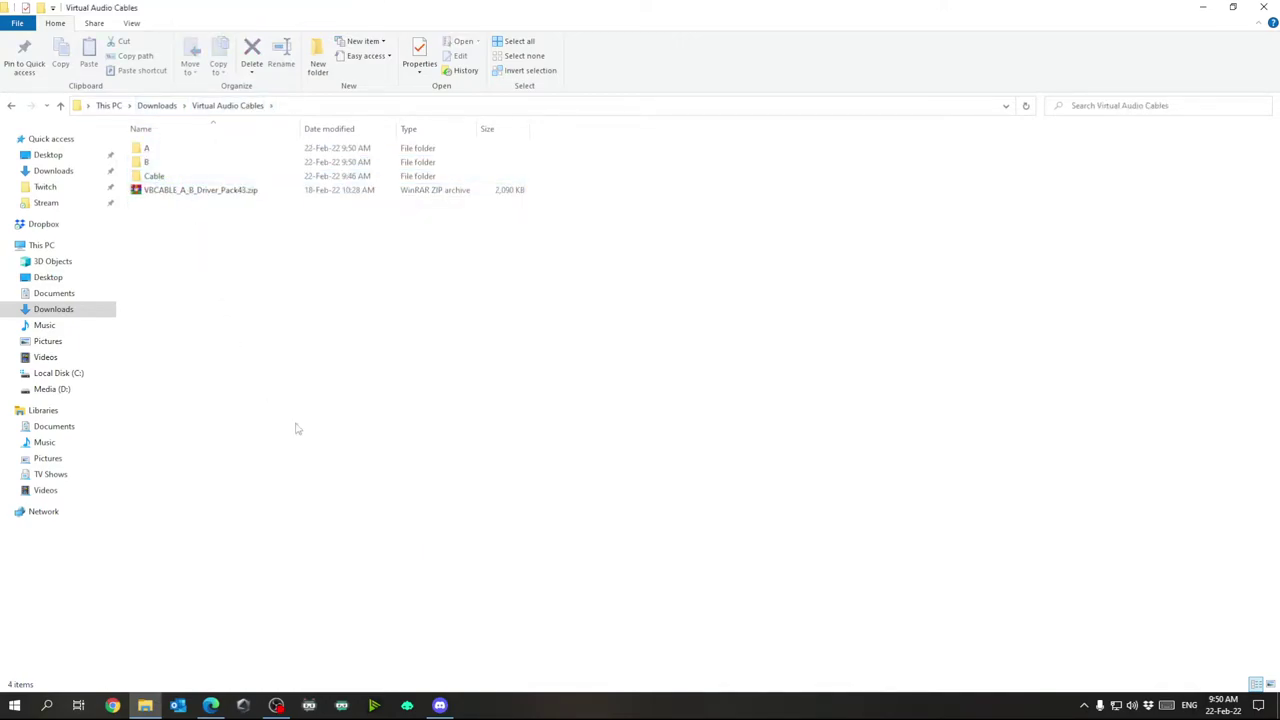
{"action": "double_click", "coordinate": [166, 151]}
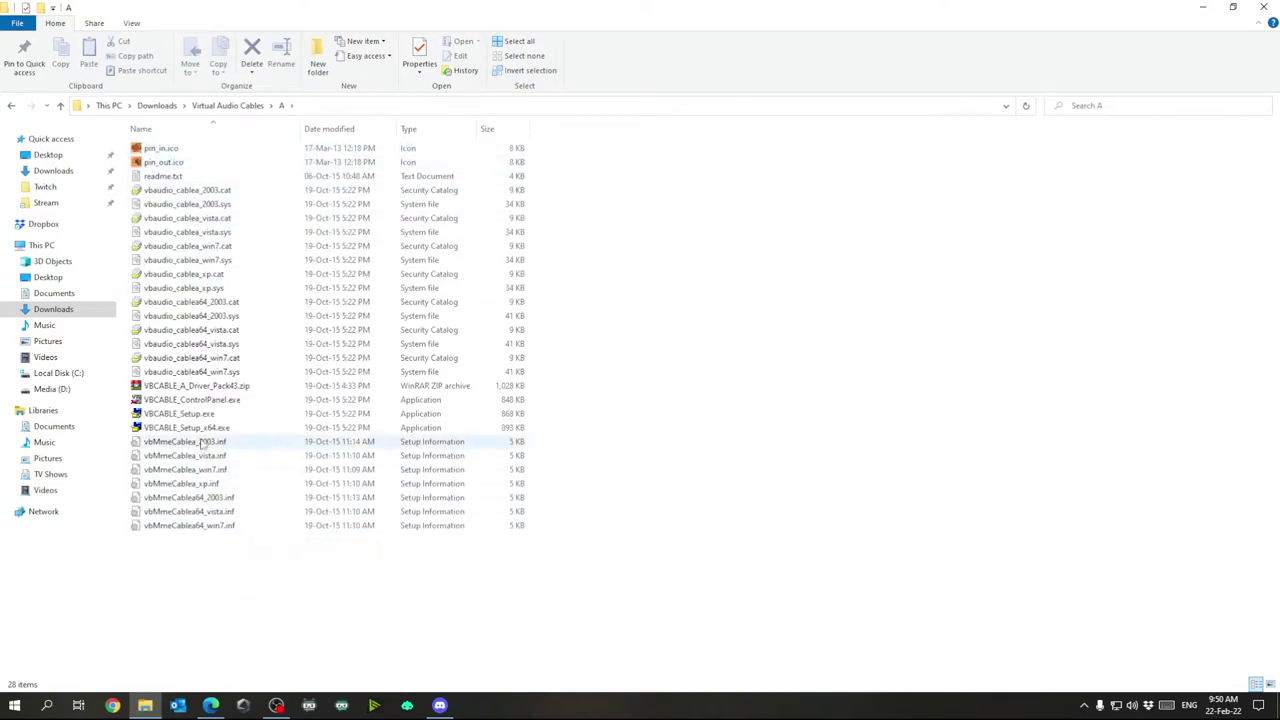
{"action": "left_click", "coordinate": [200, 418]}
{"action": "left_click", "coordinate": [227, 429]}
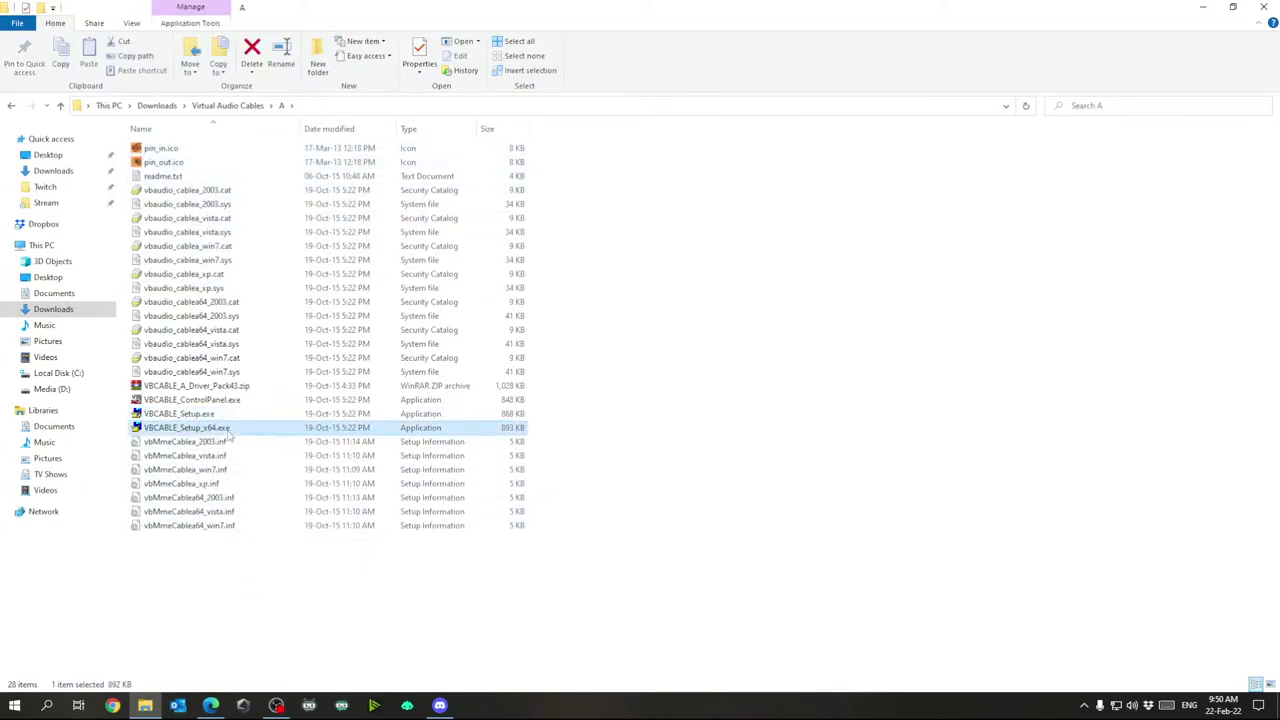
{"action": "left_click", "coordinate": [13, 707]}
{"action": "type", "text": "t"}
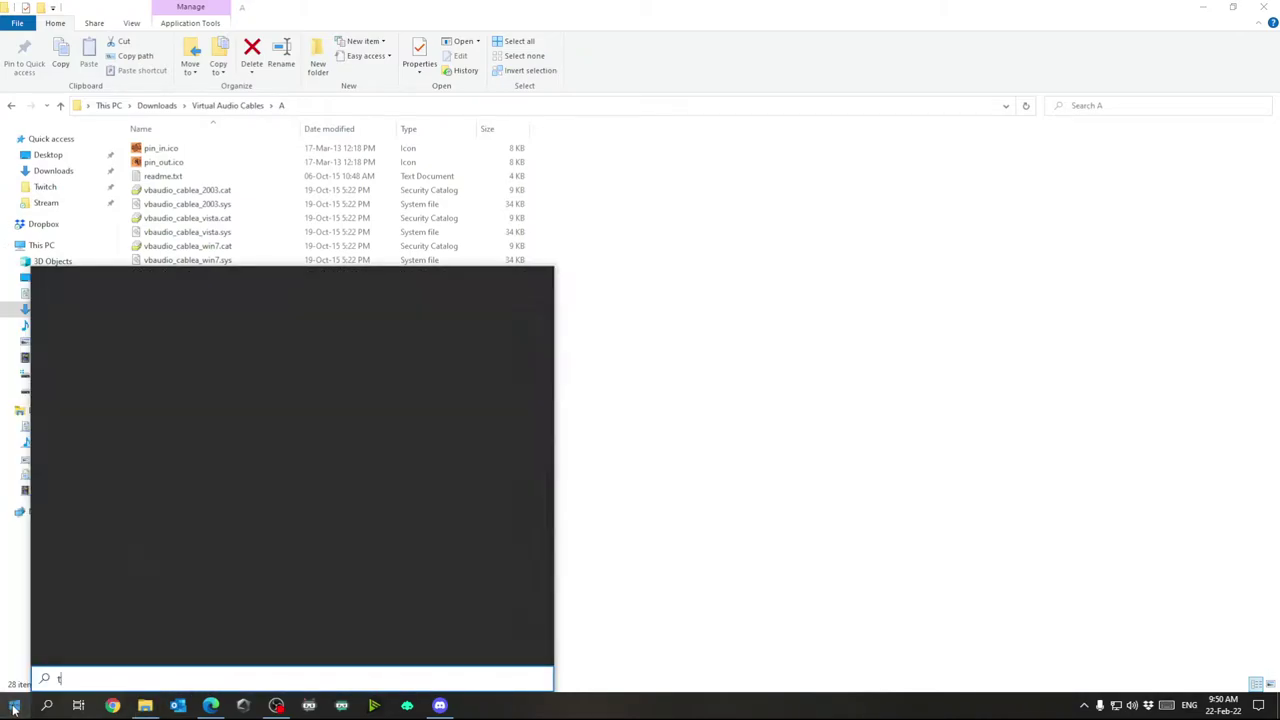
{"action": "type", "text": "his pc"}
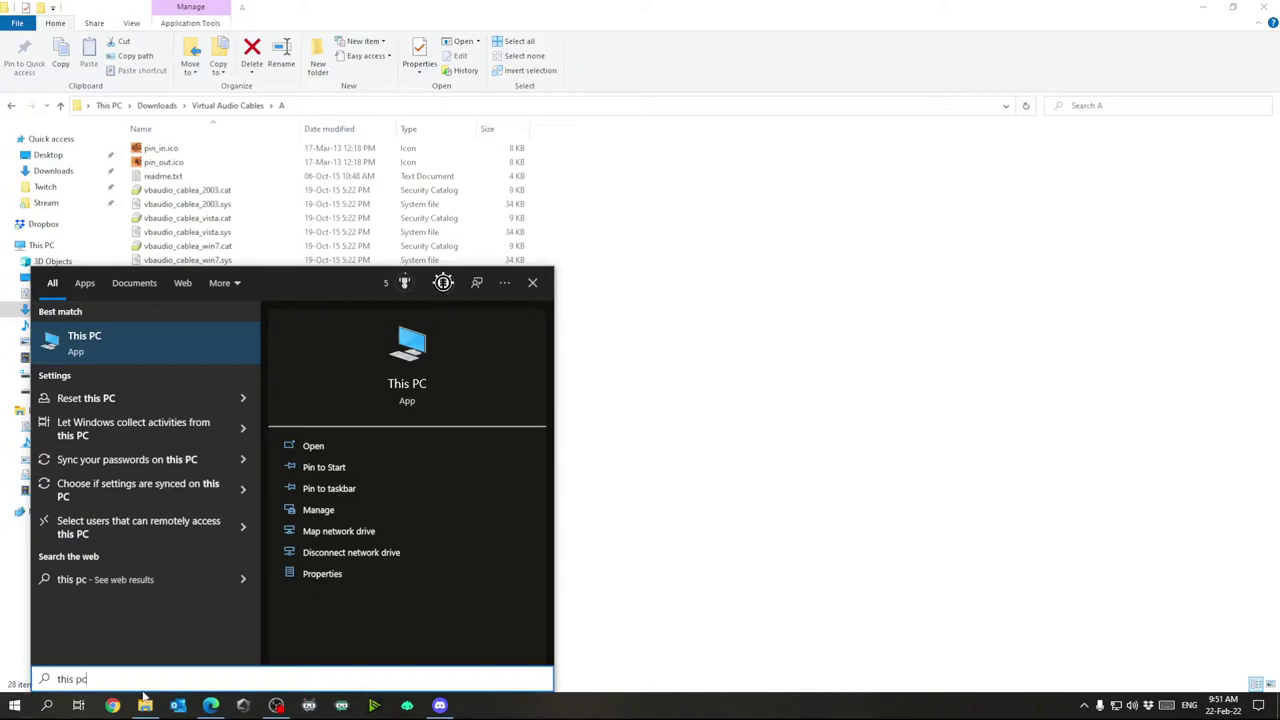
{"action": "right_click", "coordinate": [183, 343]}
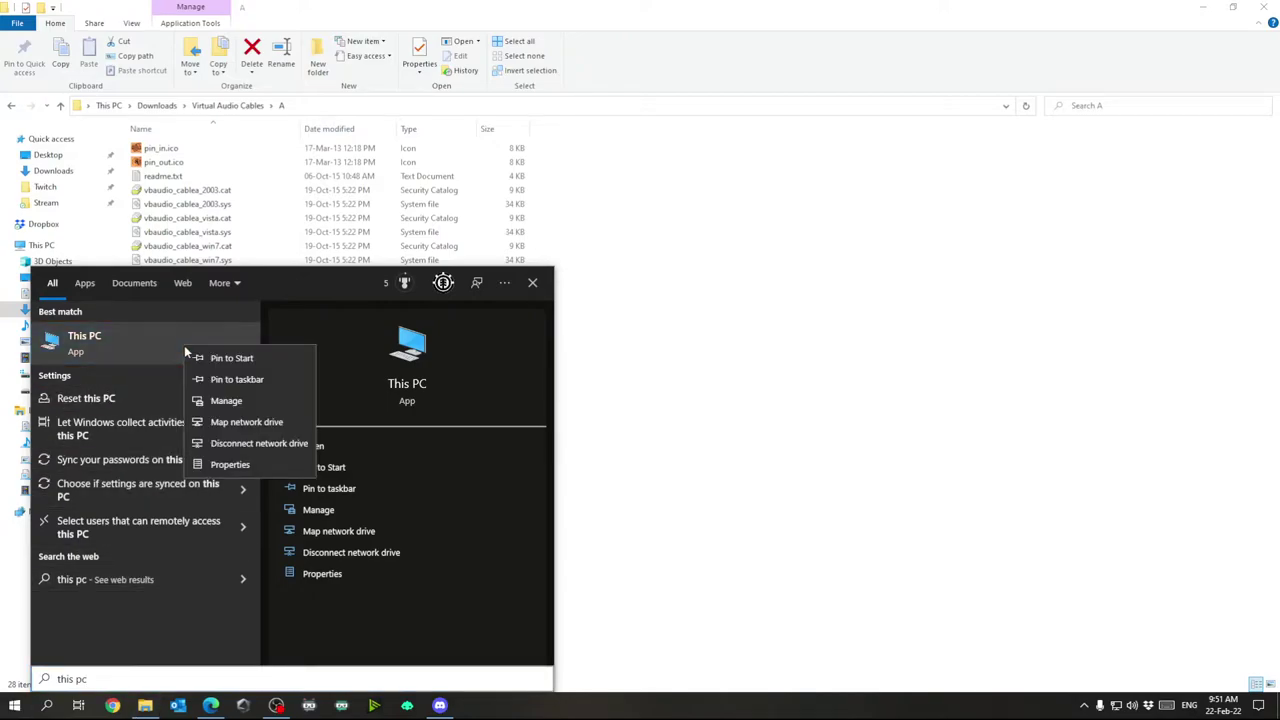
{"action": "left_click", "coordinate": [251, 462]}
{"action": "left_click_drag", "start_coordinate": [494, 270], "coordinate": [240, 282]}
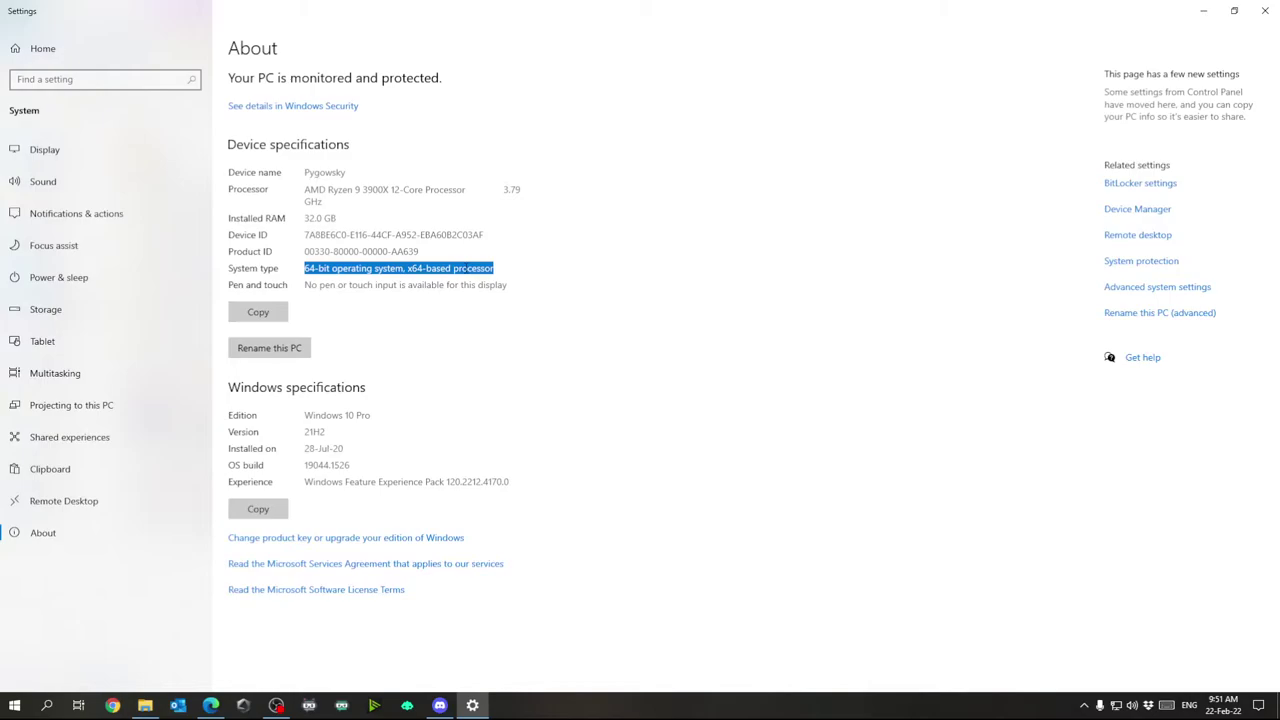
{"action": "left_click", "coordinate": [1268, 12]}
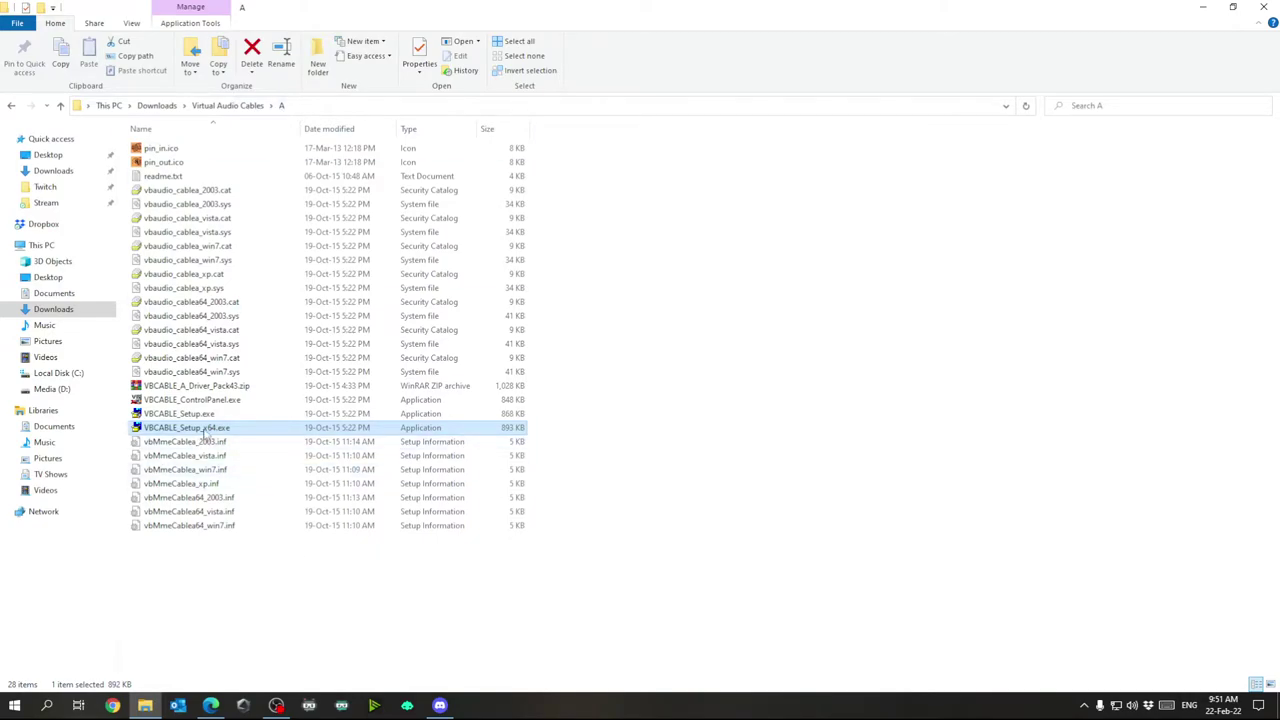
{"action": "right_click", "coordinate": [203, 430]}
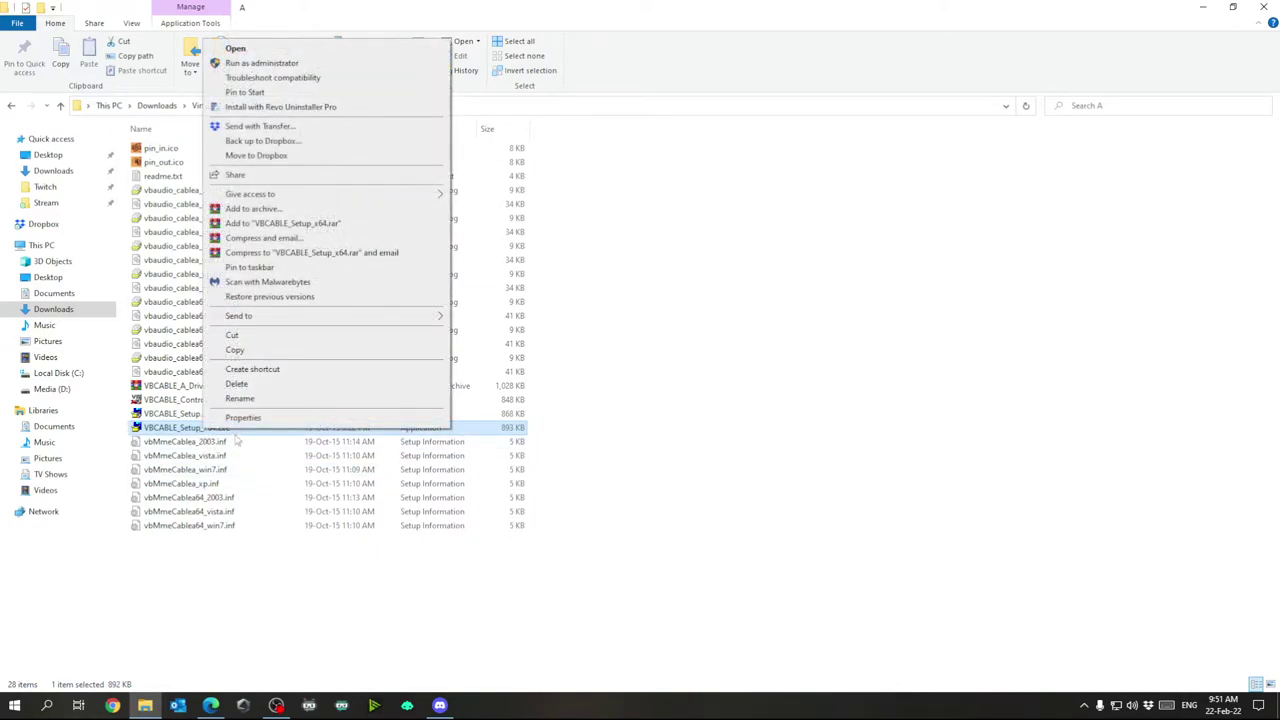
{"action": "left_click", "coordinate": [300, 66]}
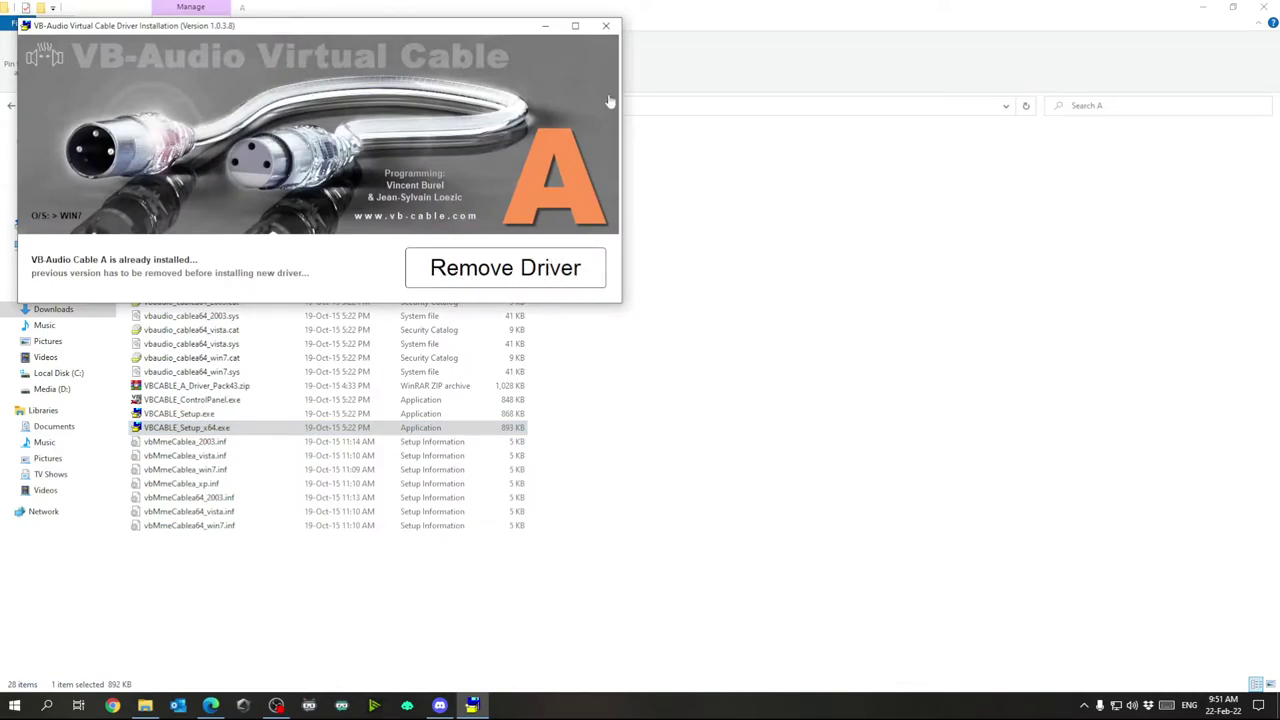
{"action": "left_click", "coordinate": [607, 28]}
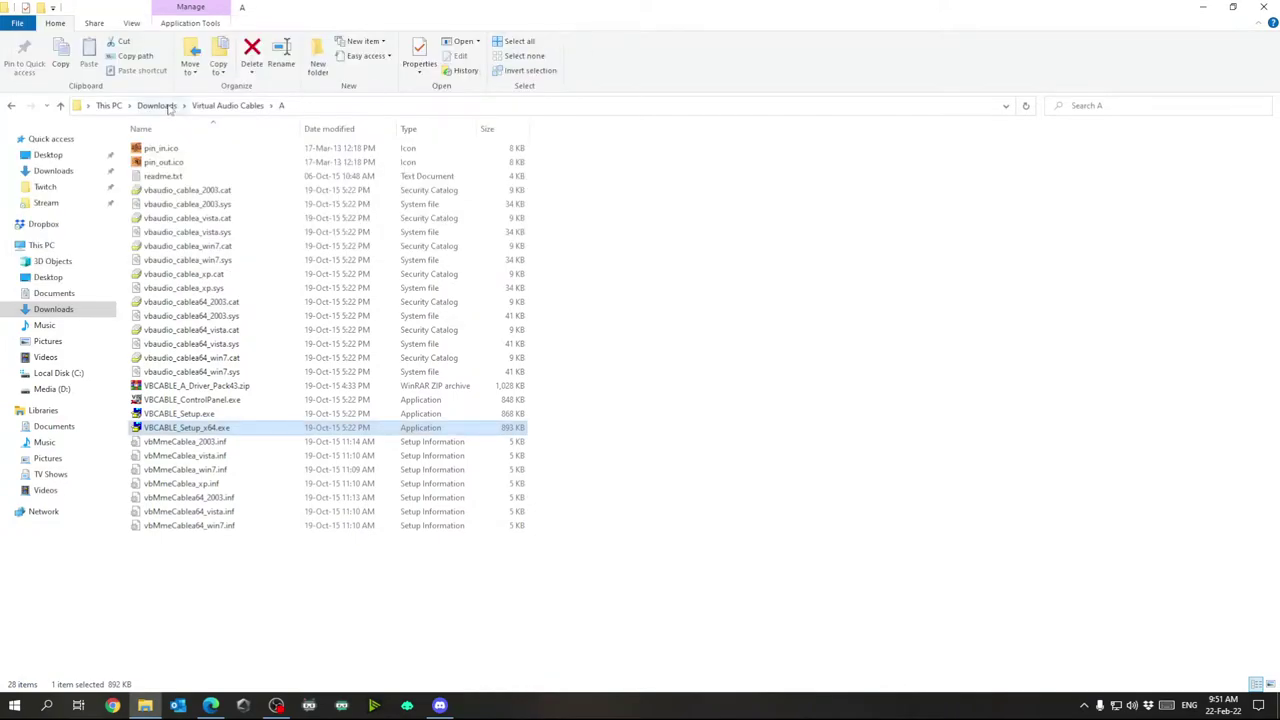
{"action": "left_click", "coordinate": [228, 105]}
- Extract VBCABLE_Driver_Pack43.zip into the Cable folder
{"action": "double_click", "coordinate": [154, 176]}
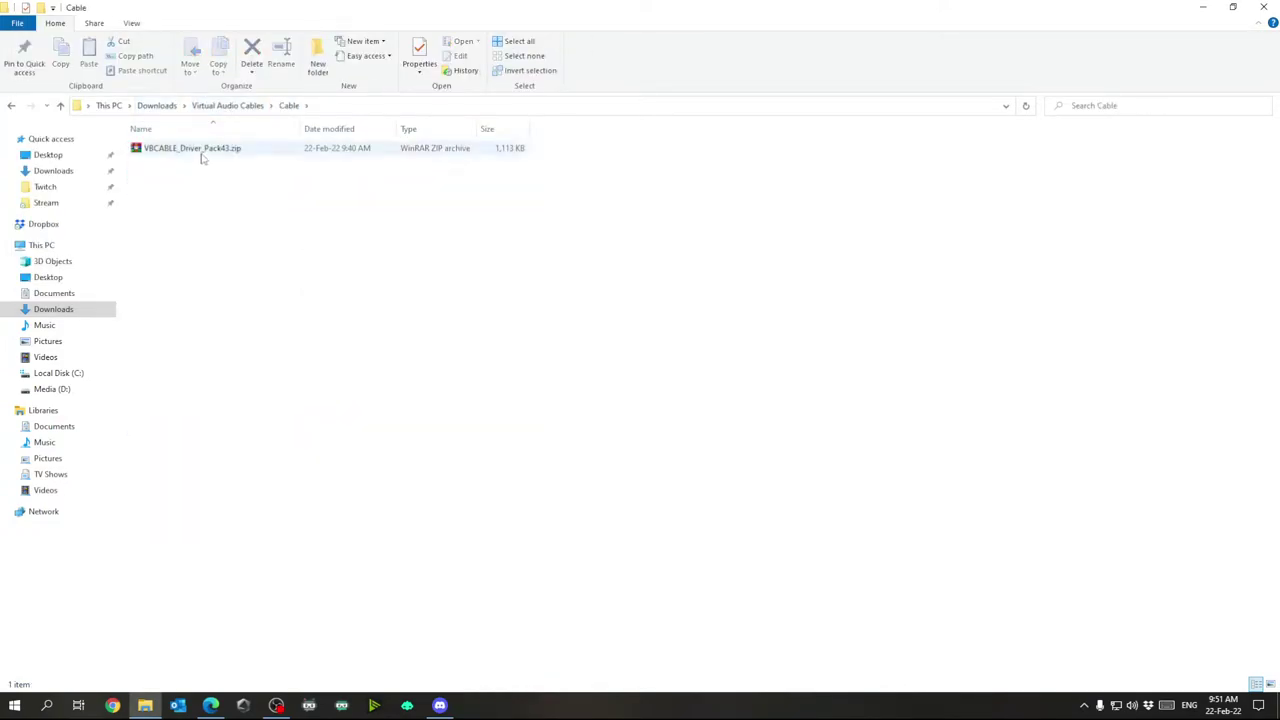
{"action": "right_click", "coordinate": [200, 151]}
{"action": "left_click", "coordinate": [245, 204]}
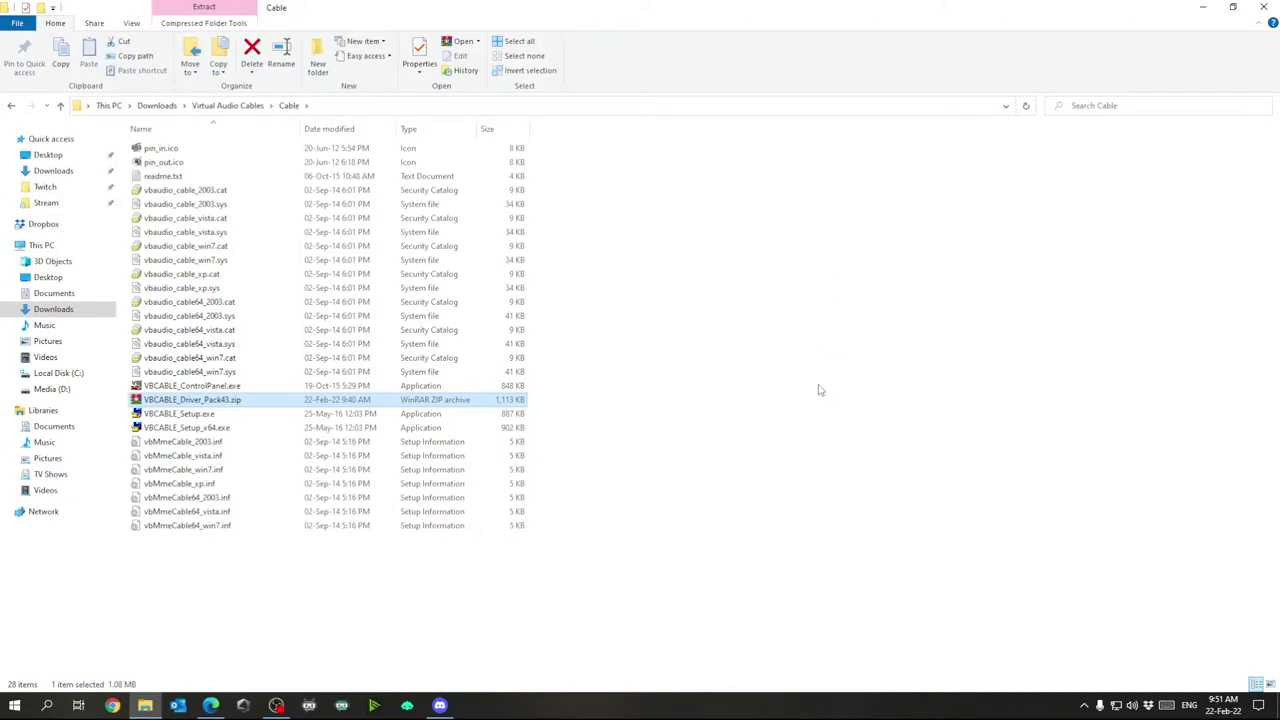
- Close File Explorer, open the classic Sound dialog and check CABLE Input under Playback
{"action": "left_click", "coordinate": [1264, 8]}
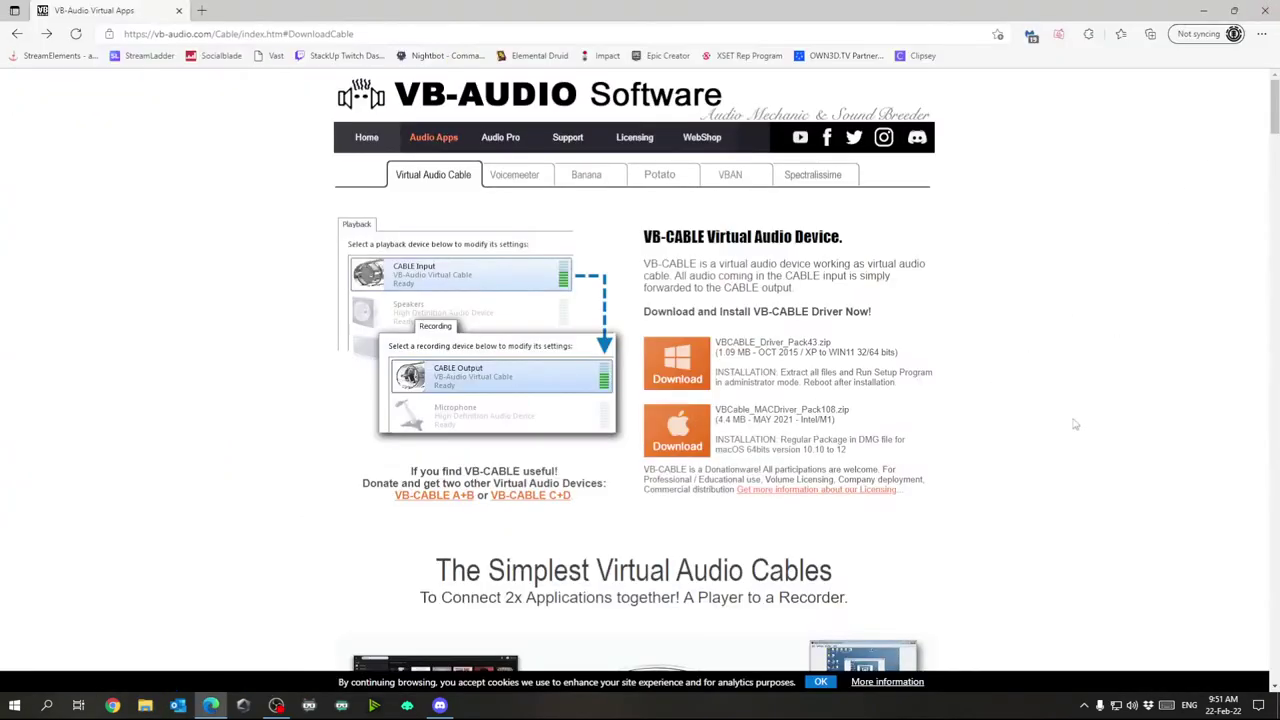
{"action": "right_click", "coordinate": [1132, 705]}
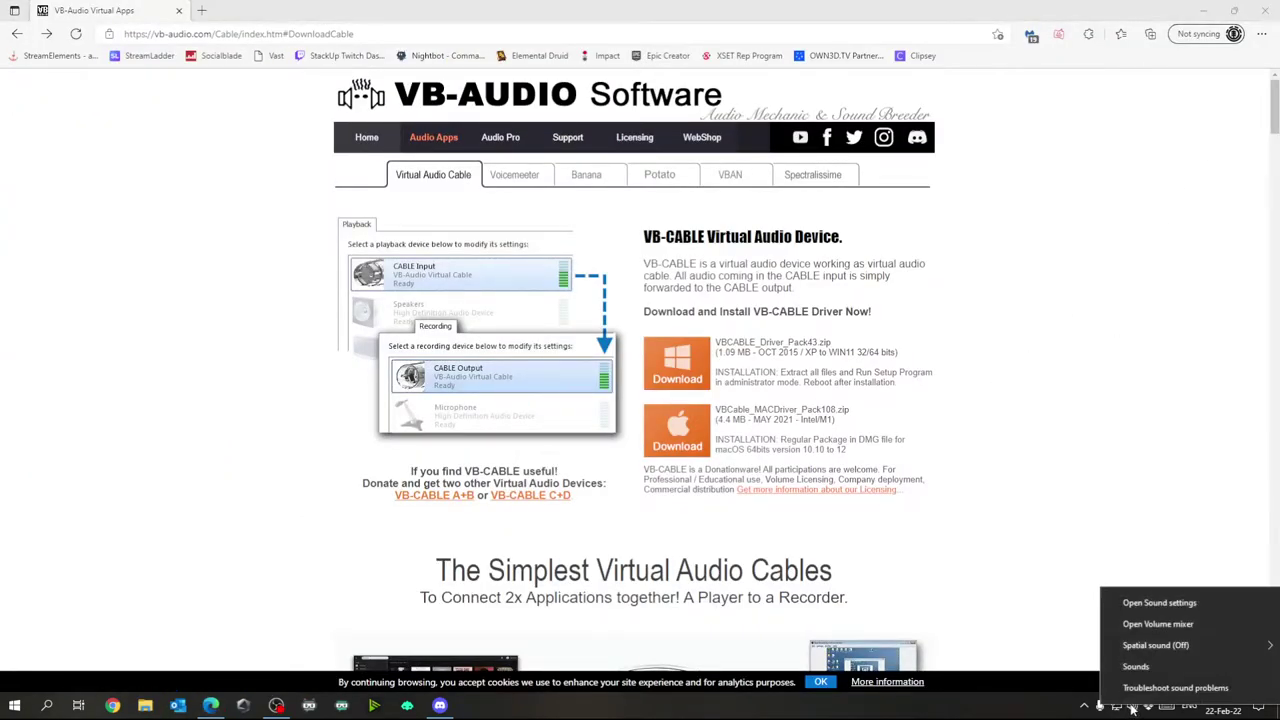
{"action": "left_click", "coordinate": [1166, 668]}
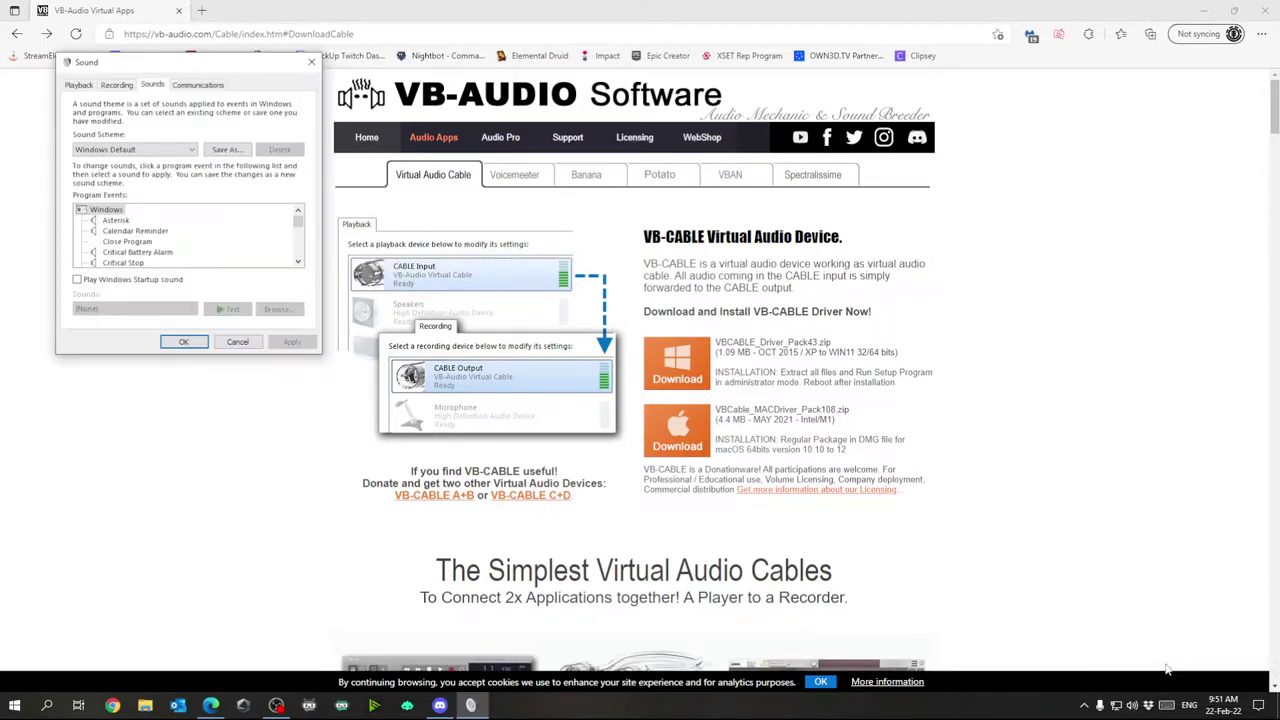
{"action": "left_click", "coordinate": [78, 86]}
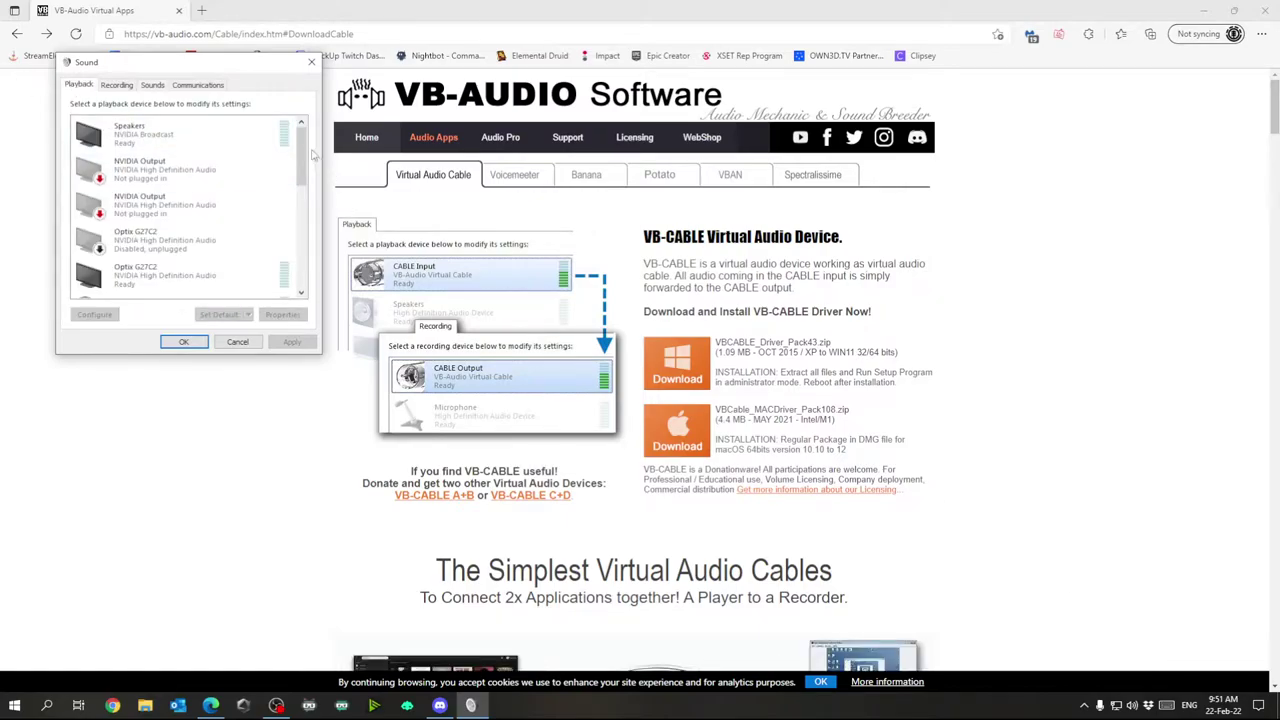
{"action": "left_click_drag", "start_coordinate": [310, 186], "coordinate": [305, 286]}
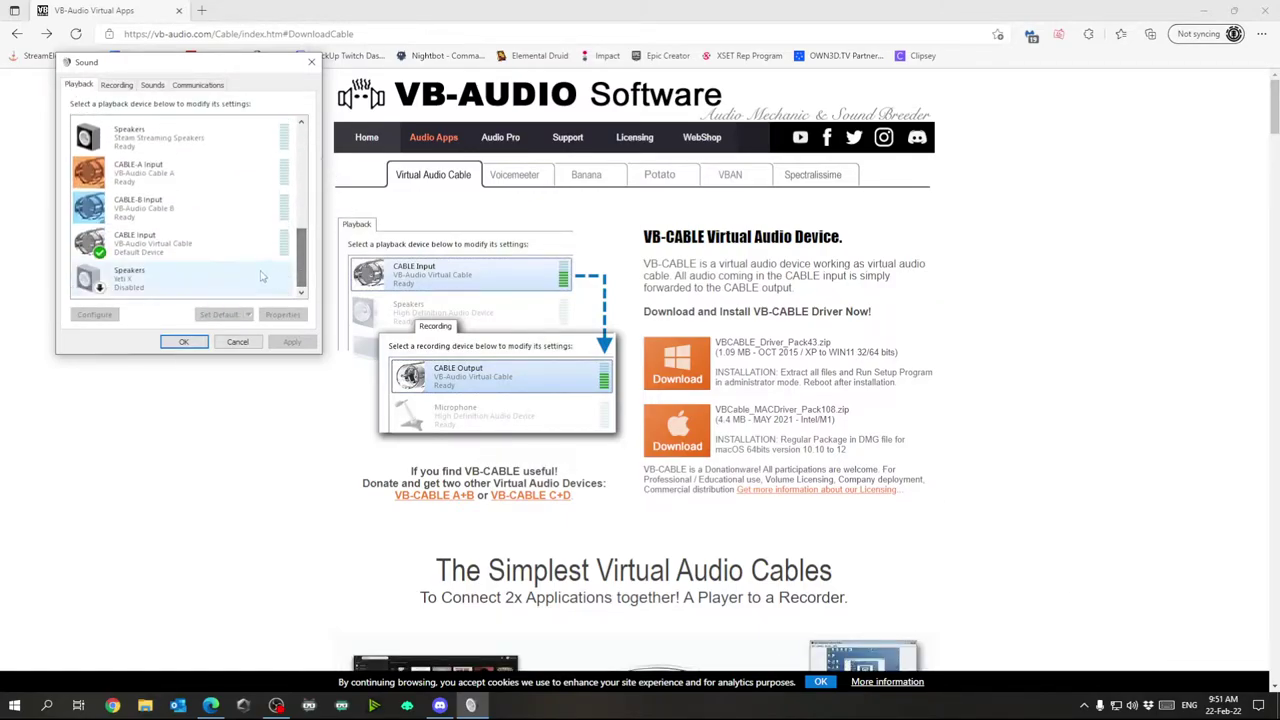
{"action": "left_click", "coordinate": [176, 248]}
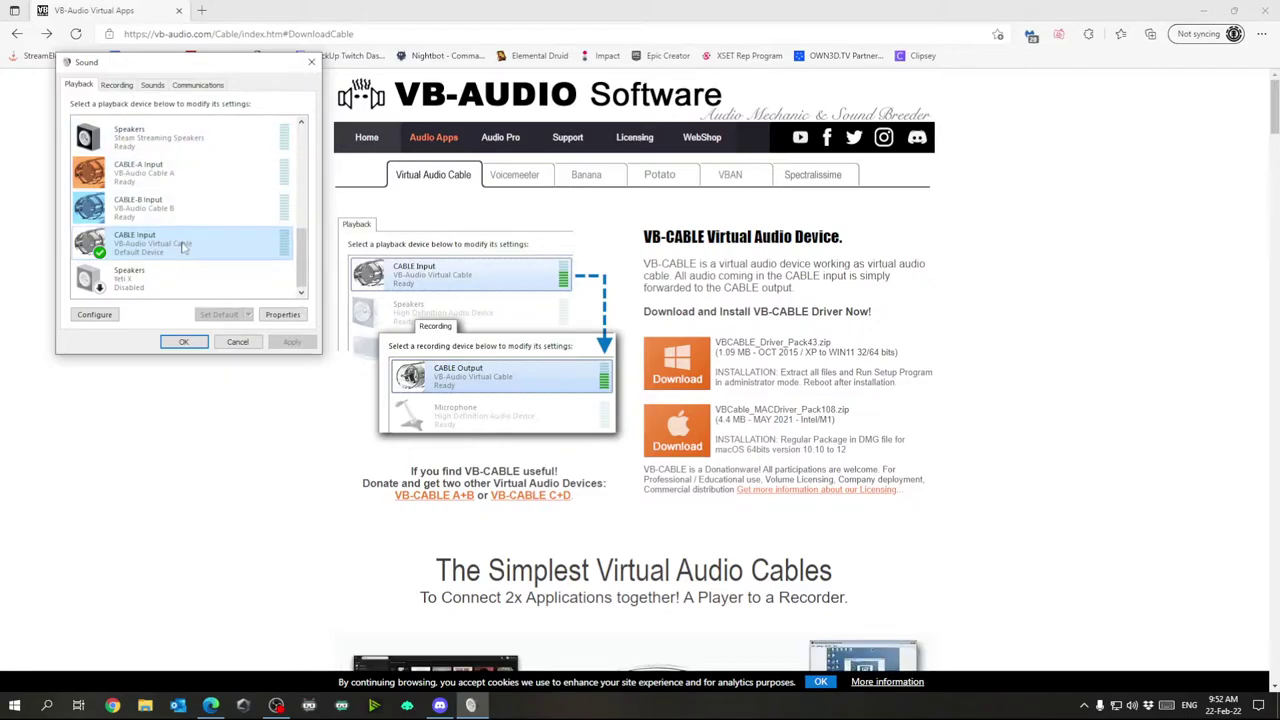
- Review CABLE Output, CABLE-A Output and CABLE-B Output among the recording devices
{"action": "left_click", "coordinate": [116, 85]}
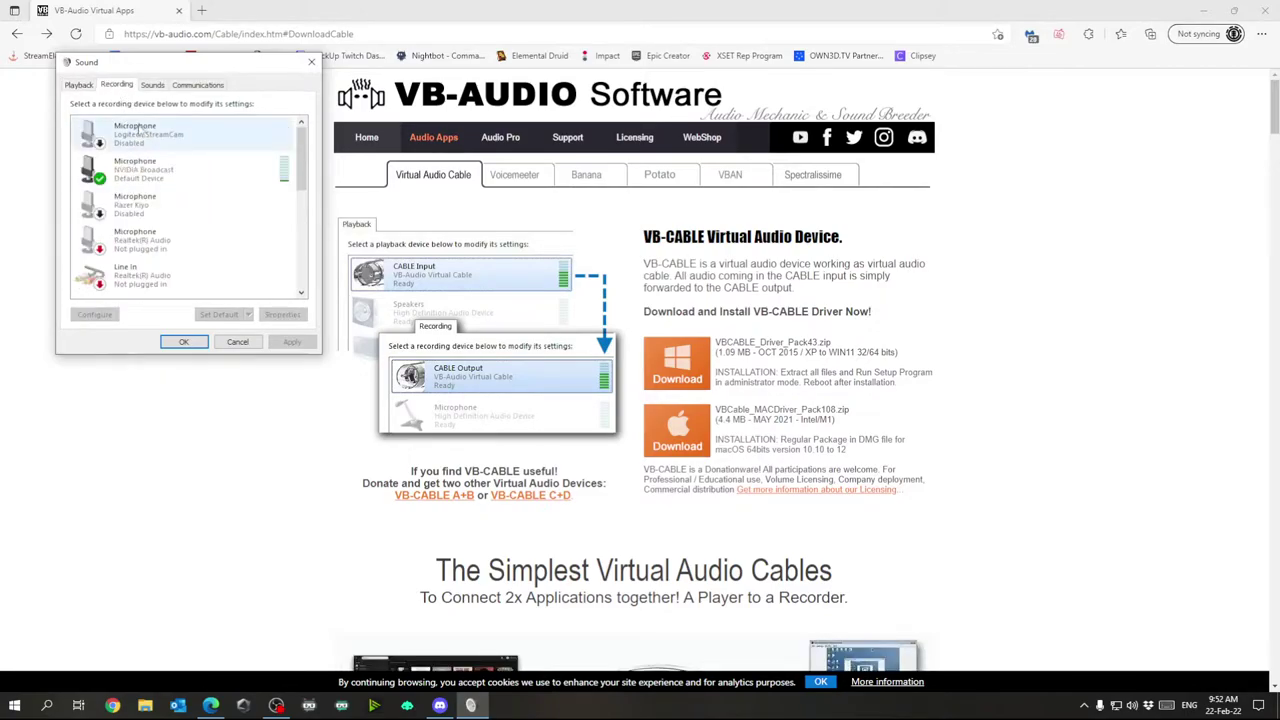
{"action": "scroll", "coordinate": [205, 183], "scroll_direction": "down", "scroll_amount": 1}
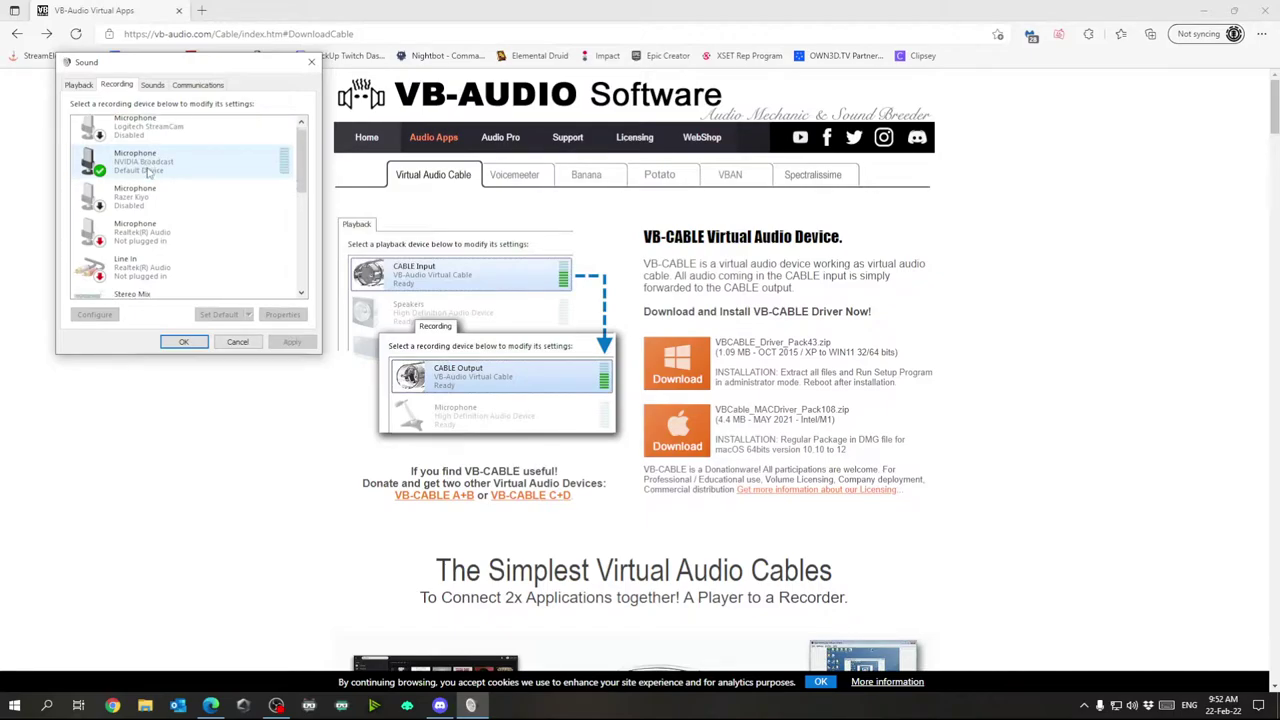
{"action": "left_click_drag", "start_coordinate": [302, 155], "coordinate": [298, 245]}
{"action": "left_click", "coordinate": [160, 243]}
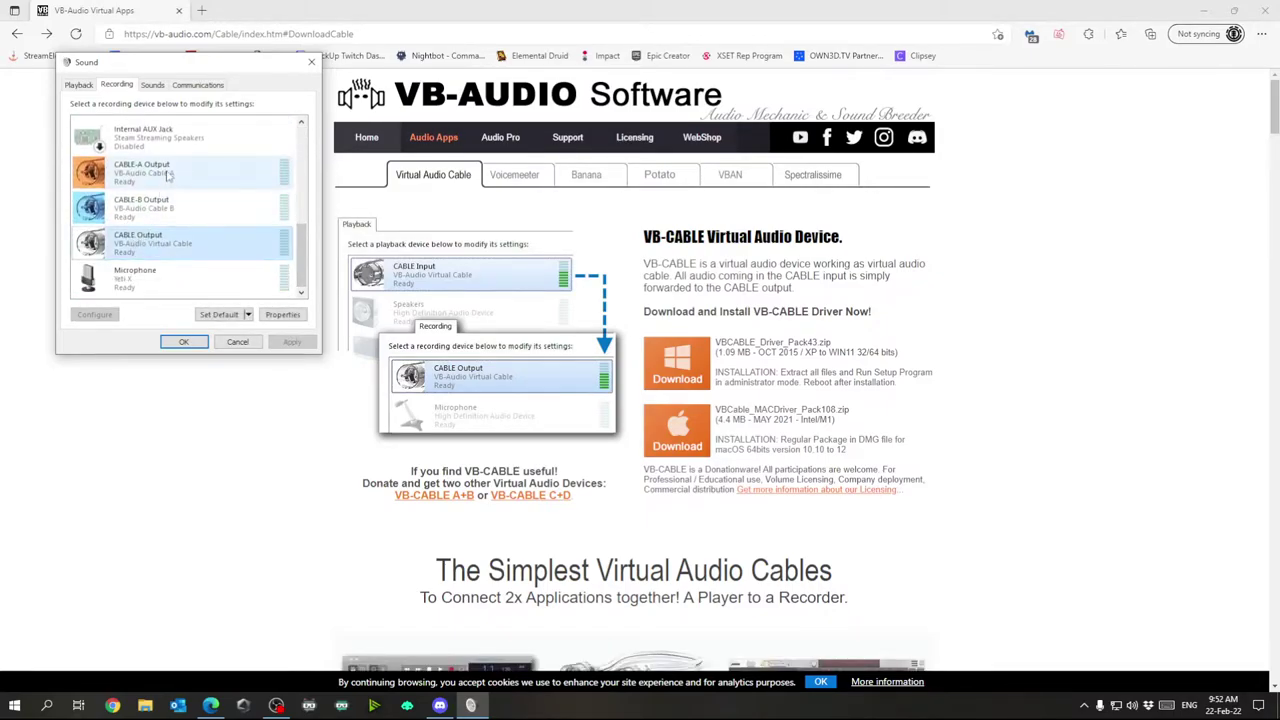
{"action": "left_click", "coordinate": [168, 176]}
{"action": "left_click", "coordinate": [160, 209]}
{"action": "right_click", "coordinate": [155, 166]}
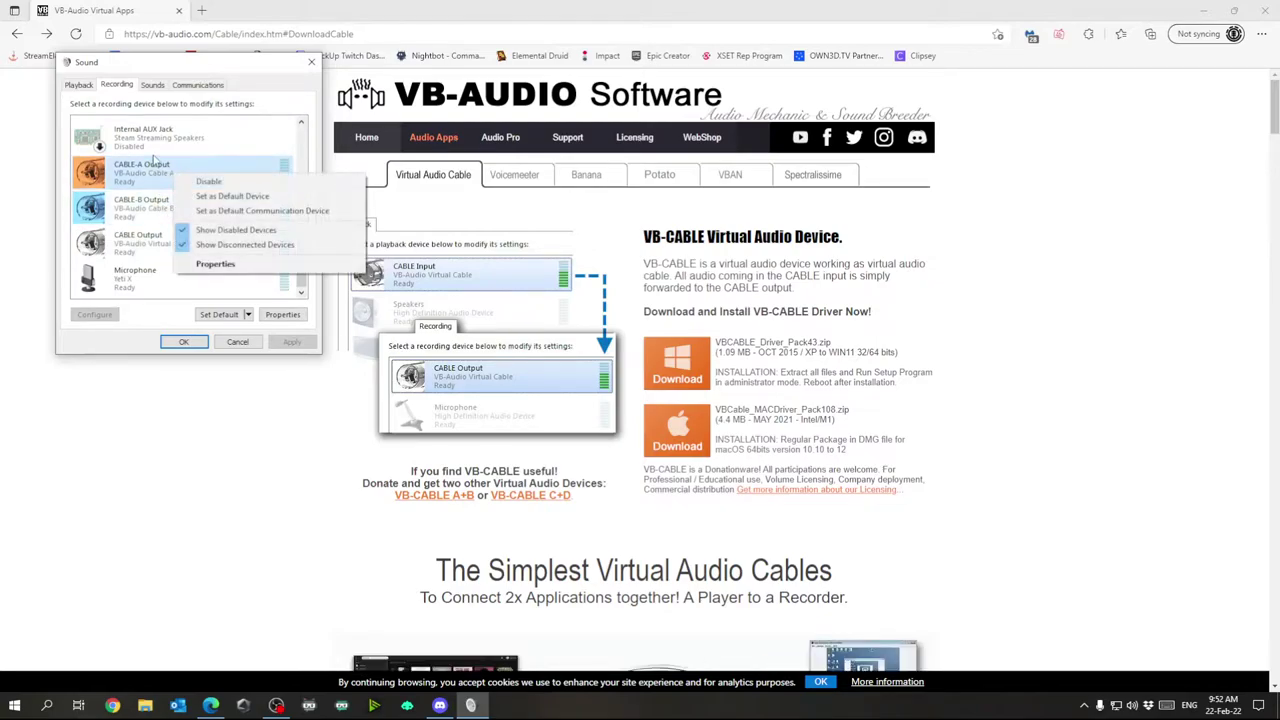
- Enable Listen to this device for CABLE-A Output through Speakers (Realtek(R) Audio)
{"action": "left_click", "coordinate": [212, 264]}
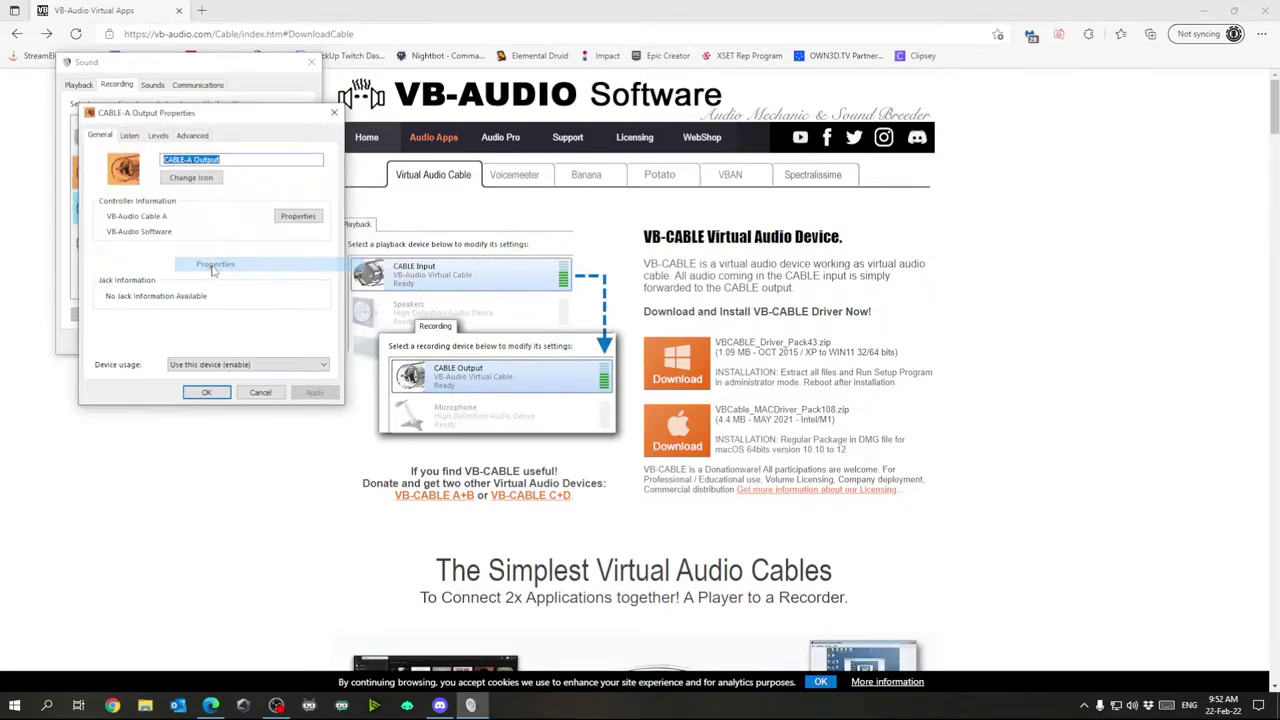
{"action": "left_click", "coordinate": [129, 136]}
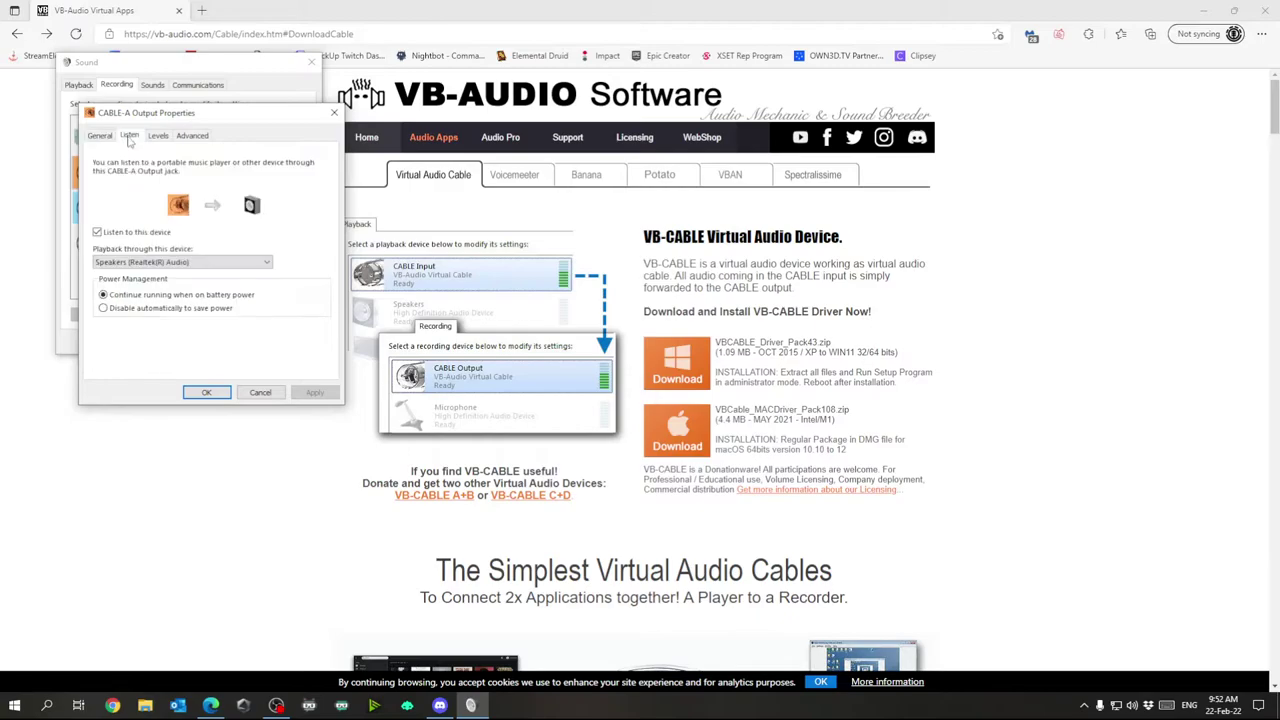
{"action": "left_click", "coordinate": [97, 232]}
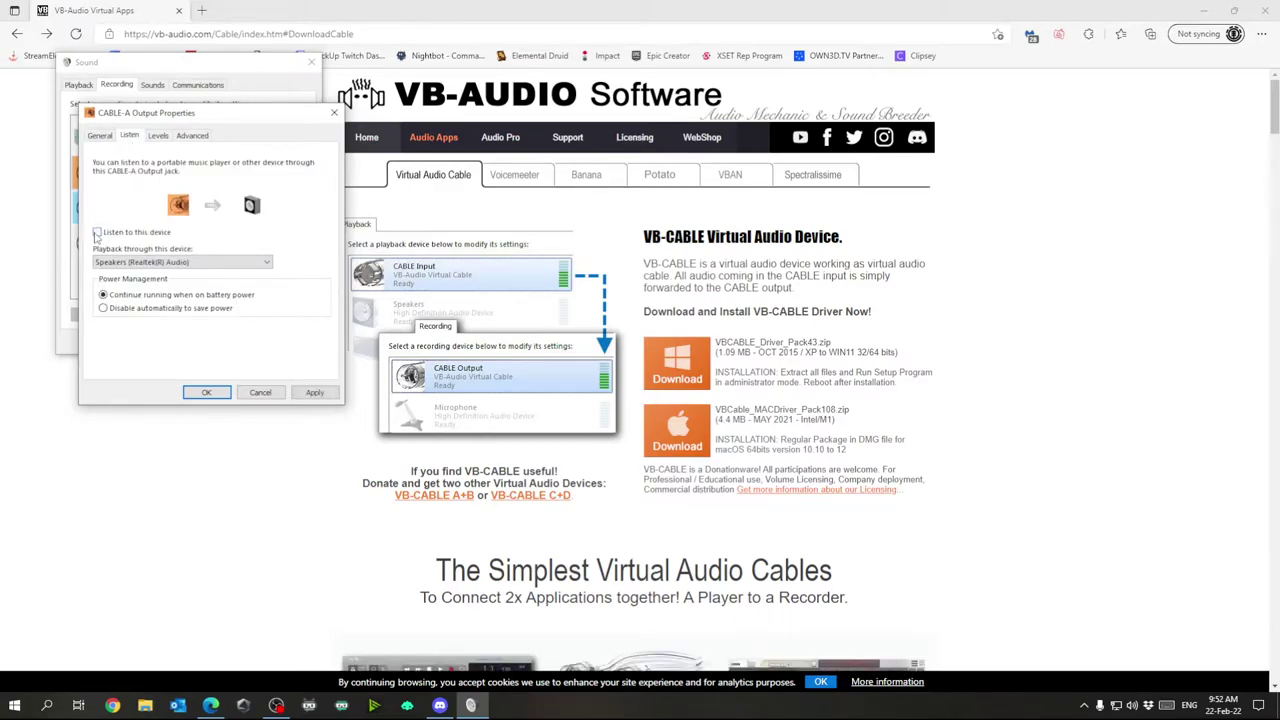
{"action": "left_click", "coordinate": [124, 263]}
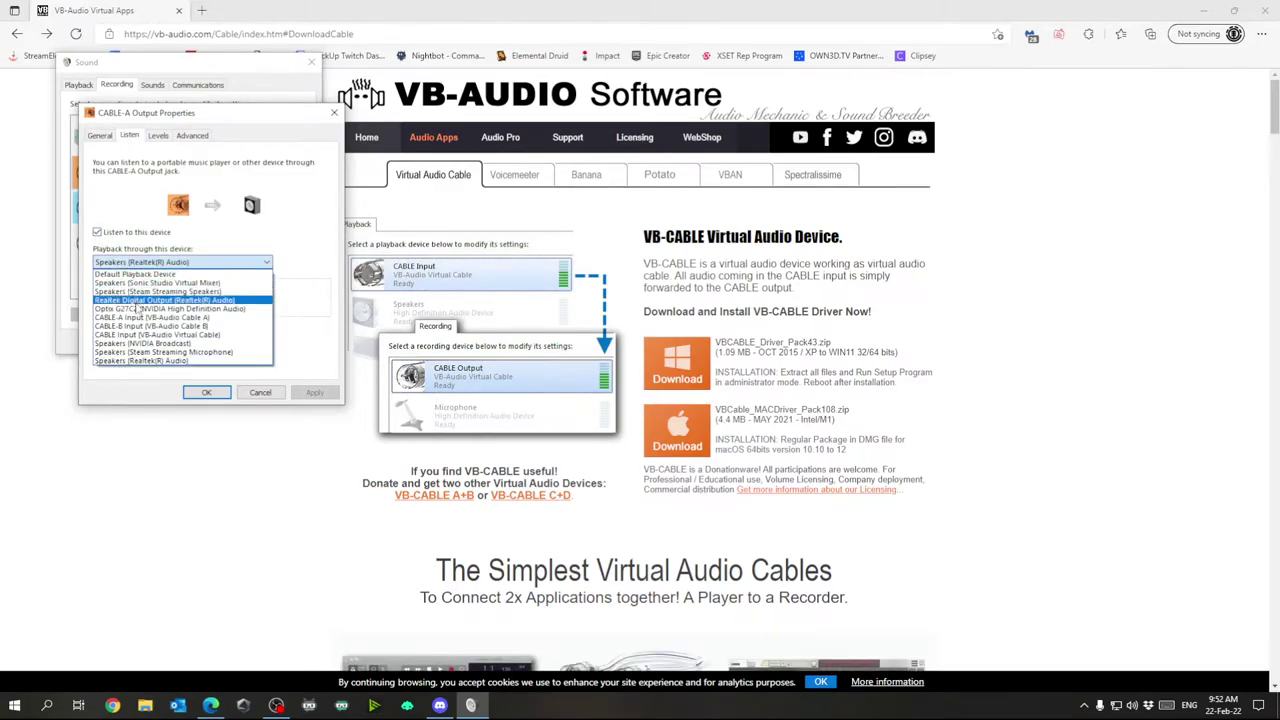
{"action": "left_click", "coordinate": [174, 361]}
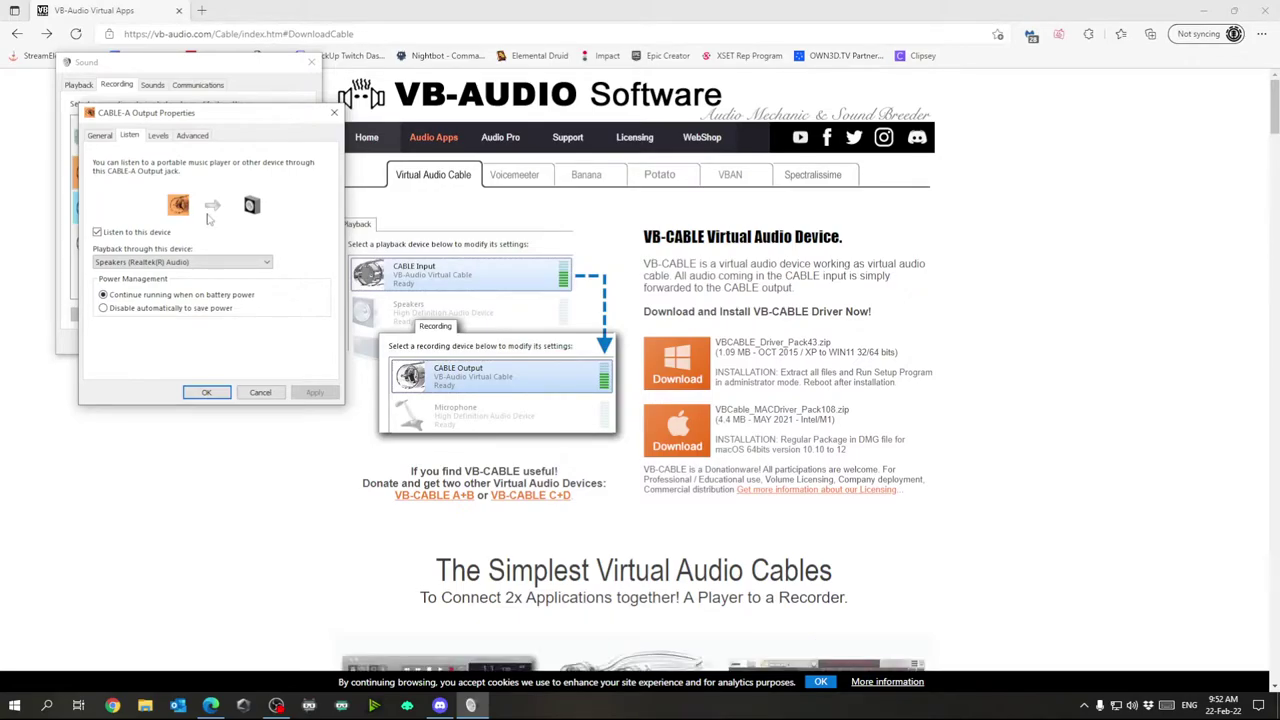
{"action": "left_click", "coordinate": [216, 393]}
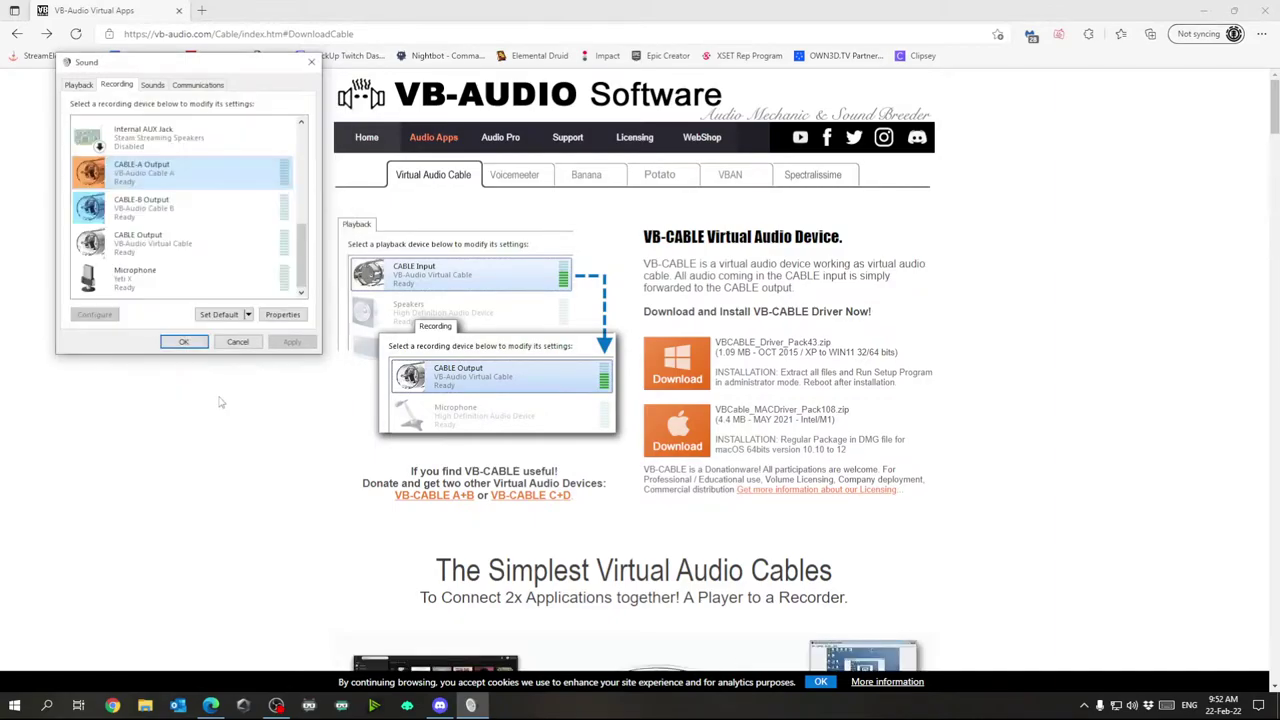
{"action": "left_click", "coordinate": [157, 198]}
{"action": "left_click", "coordinate": [160, 238]}
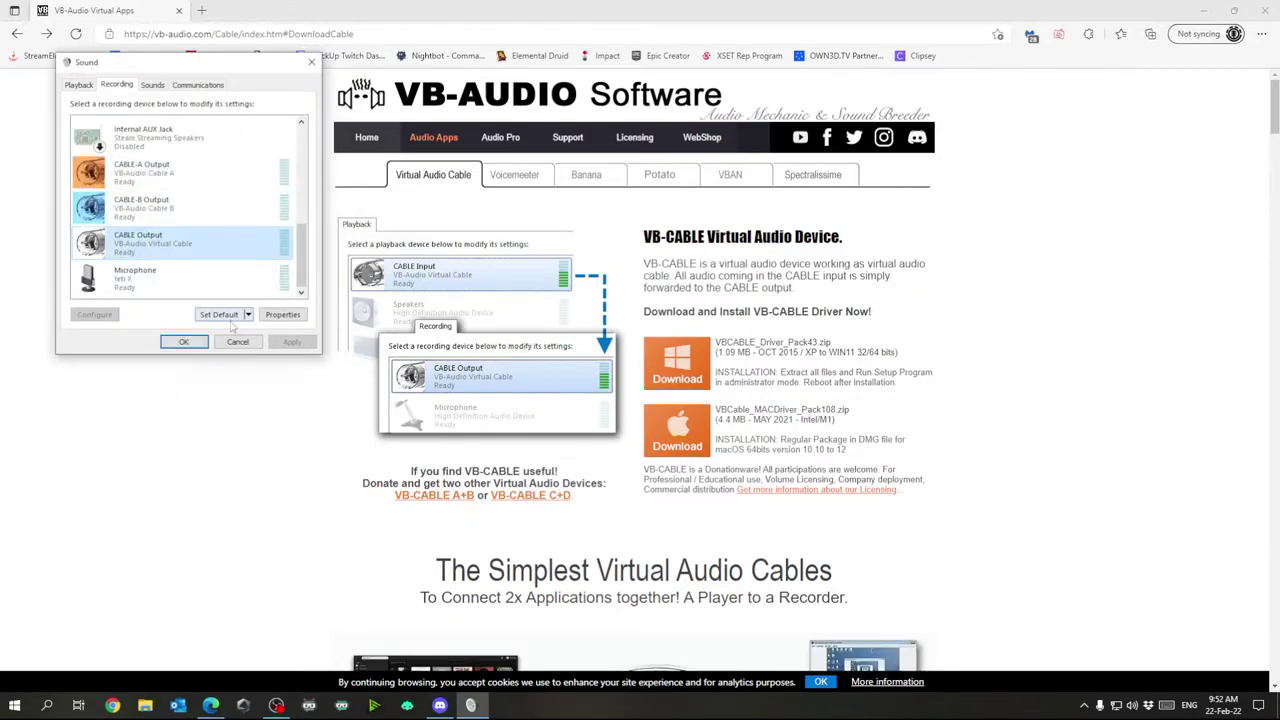
- Close the Sound dialog with OK
{"action": "left_click", "coordinate": [182, 342]}
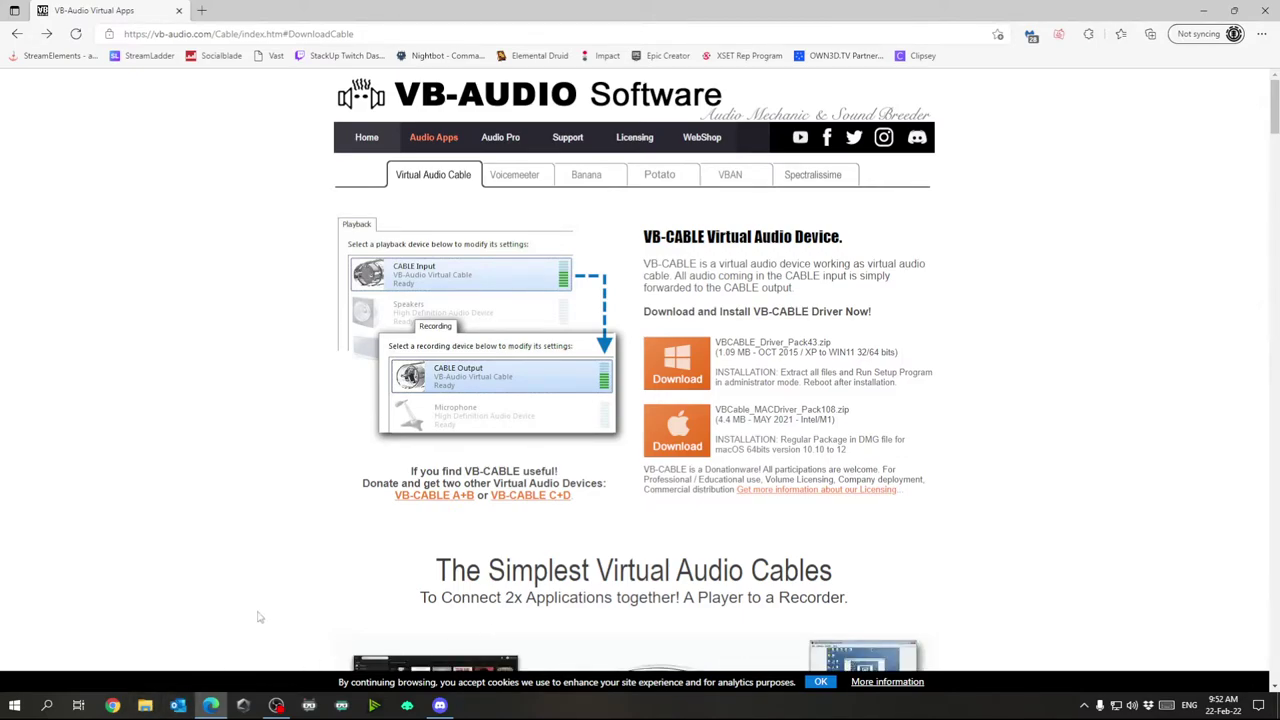
- Set Discord's Voice & Video output device to CABLE-B Input (VB-Audio Cable B)
{"action": "left_click", "coordinate": [440, 708]}
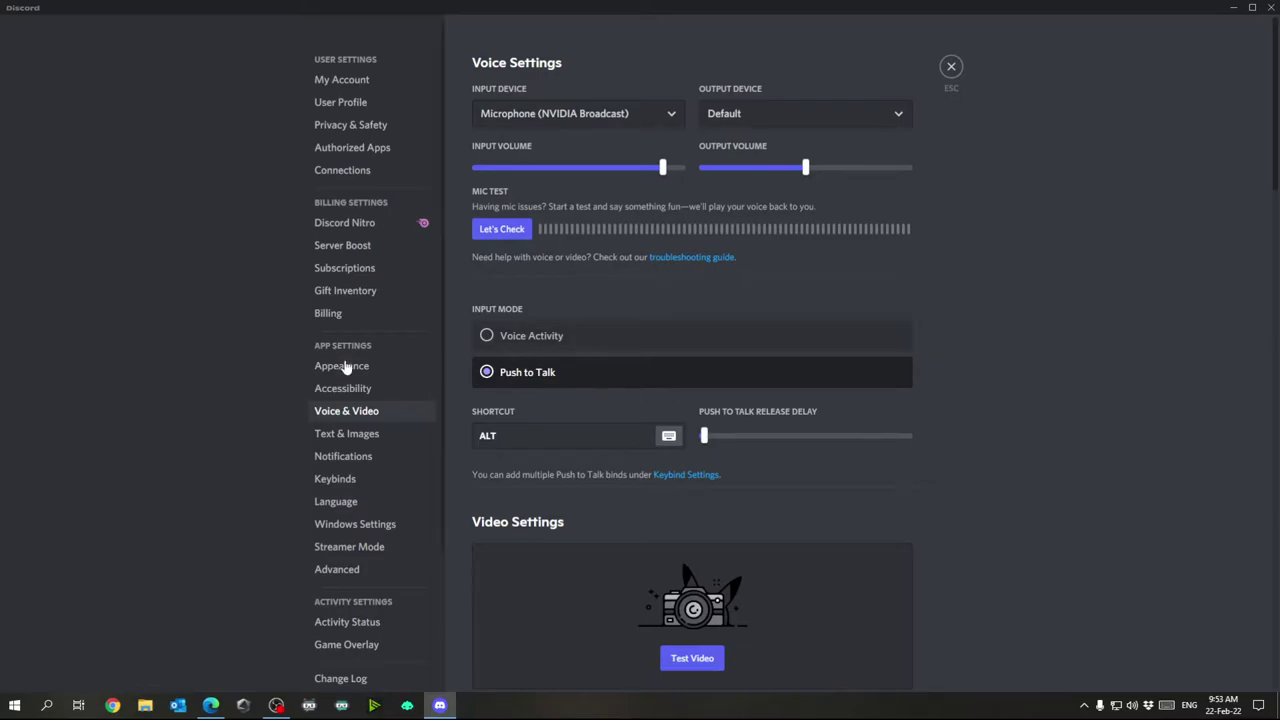
{"action": "left_click", "coordinate": [348, 414]}
{"action": "left_click", "coordinate": [888, 116]}
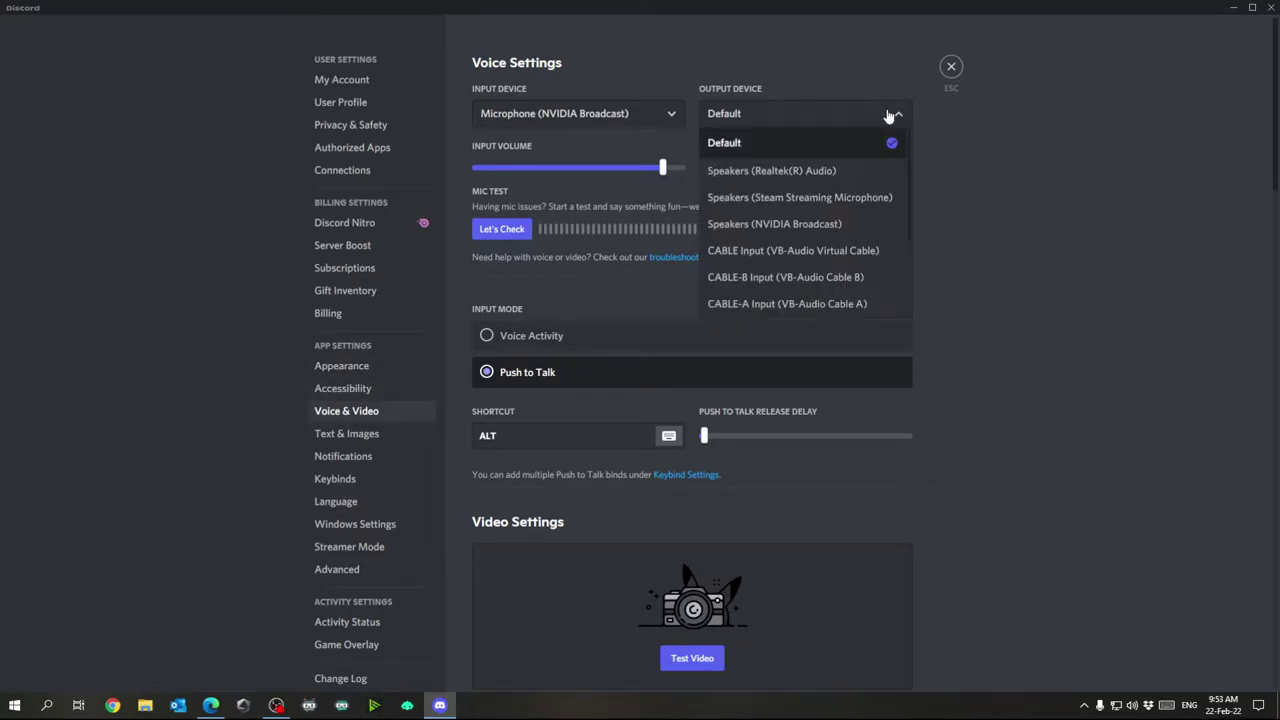
{"action": "left_click", "coordinate": [790, 279]}
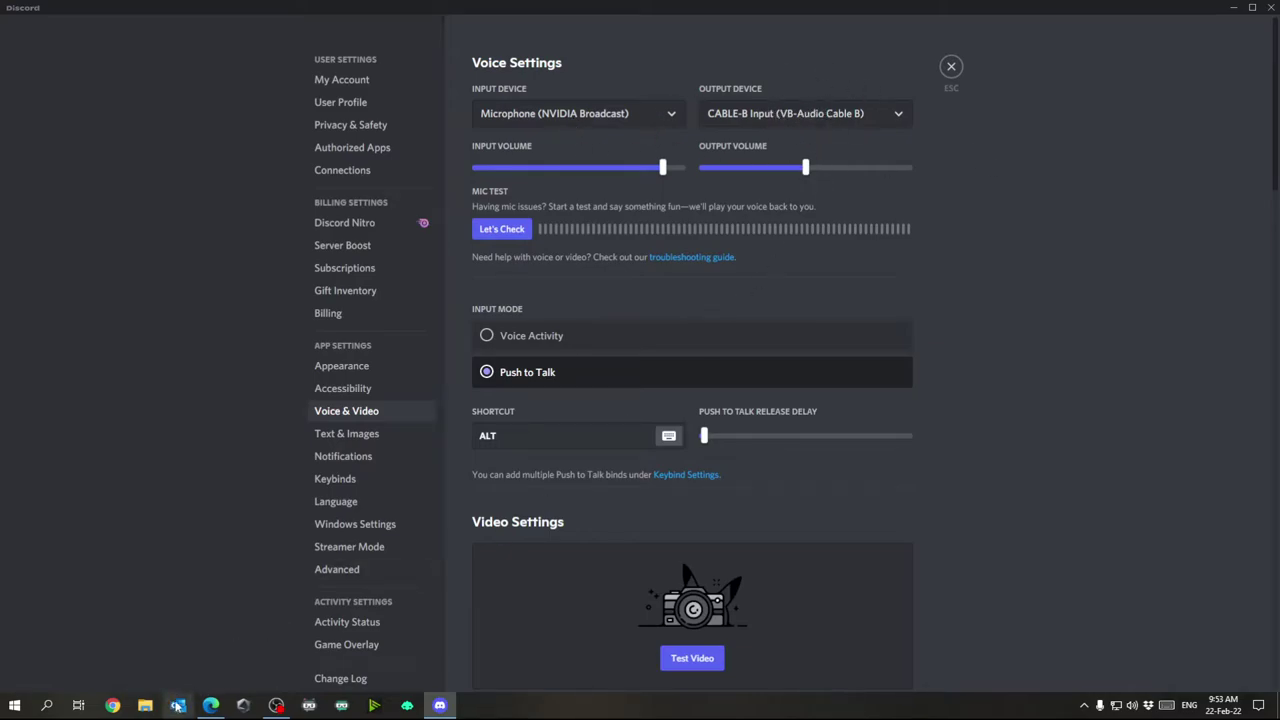
{"action": "left_click", "coordinate": [210, 705]}
- Browse the Voicemeeter product page, then bring up the tray speaker's sound menu
{"action": "left_click", "coordinate": [512, 175]}
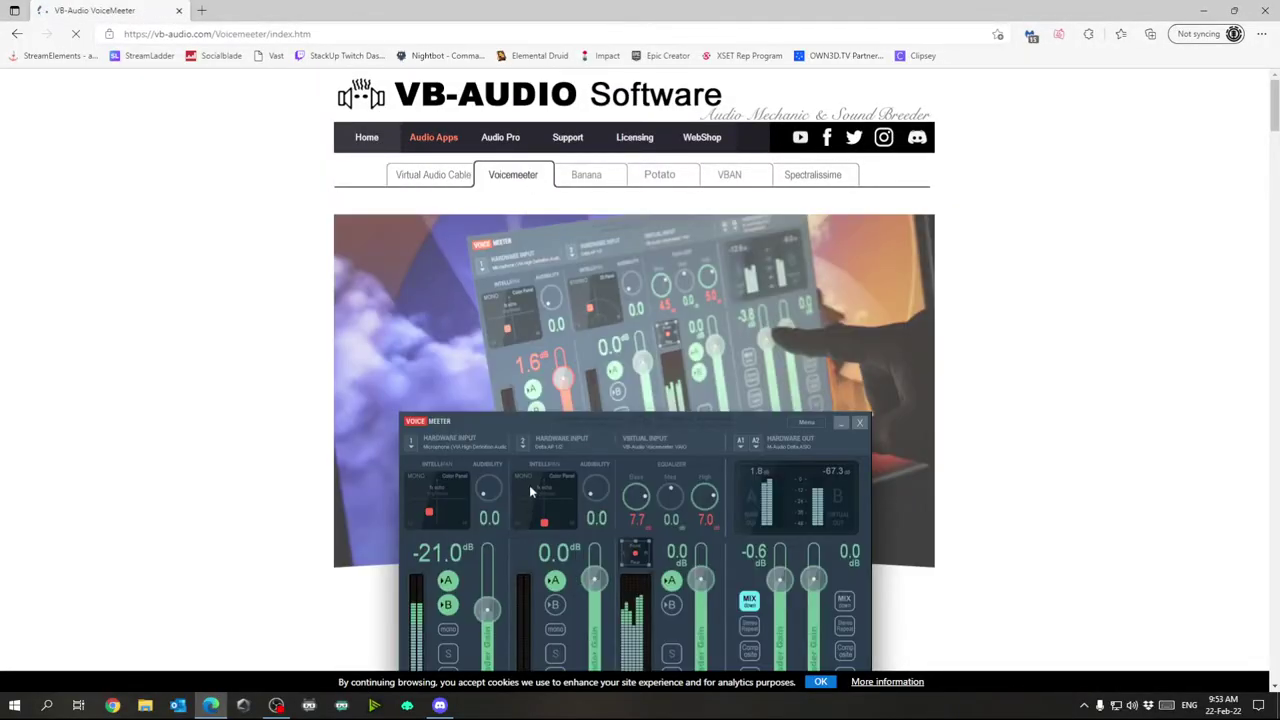
{"action": "scroll", "coordinate": [528, 494], "scroll_direction": "down", "scroll_amount": 2}
{"action": "scroll", "coordinate": [462, 330], "scroll_direction": "up", "scroll_amount": 2}
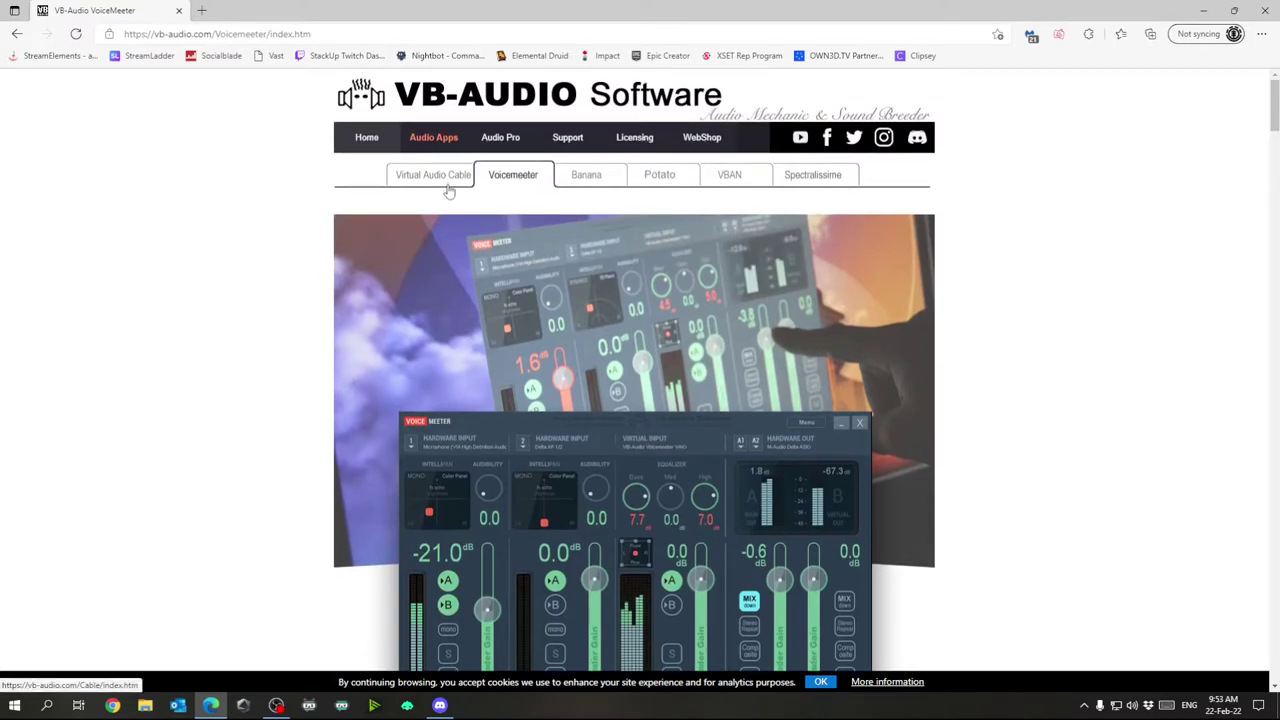
{"action": "scroll", "coordinate": [643, 319], "scroll_direction": "down", "scroll_amount": 2}
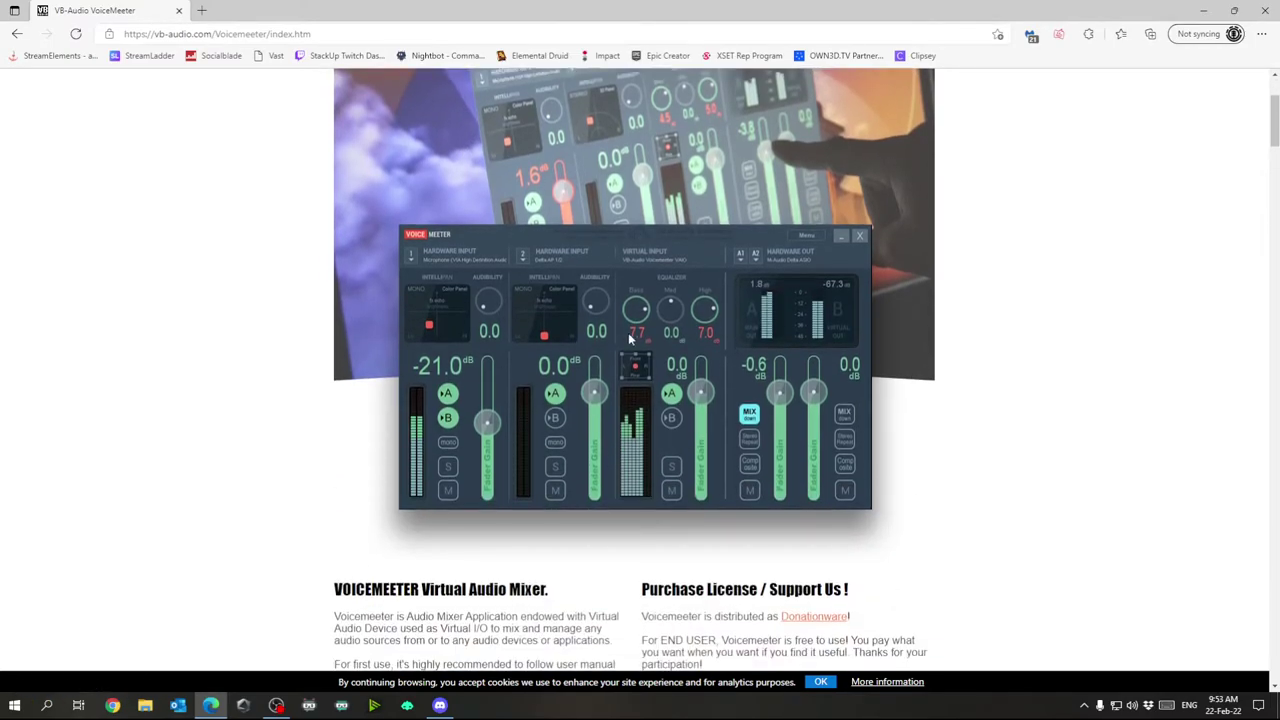
{"action": "scroll", "coordinate": [630, 340], "scroll_direction": "up", "scroll_amount": 2}
{"action": "left_click", "coordinate": [1084, 706]}
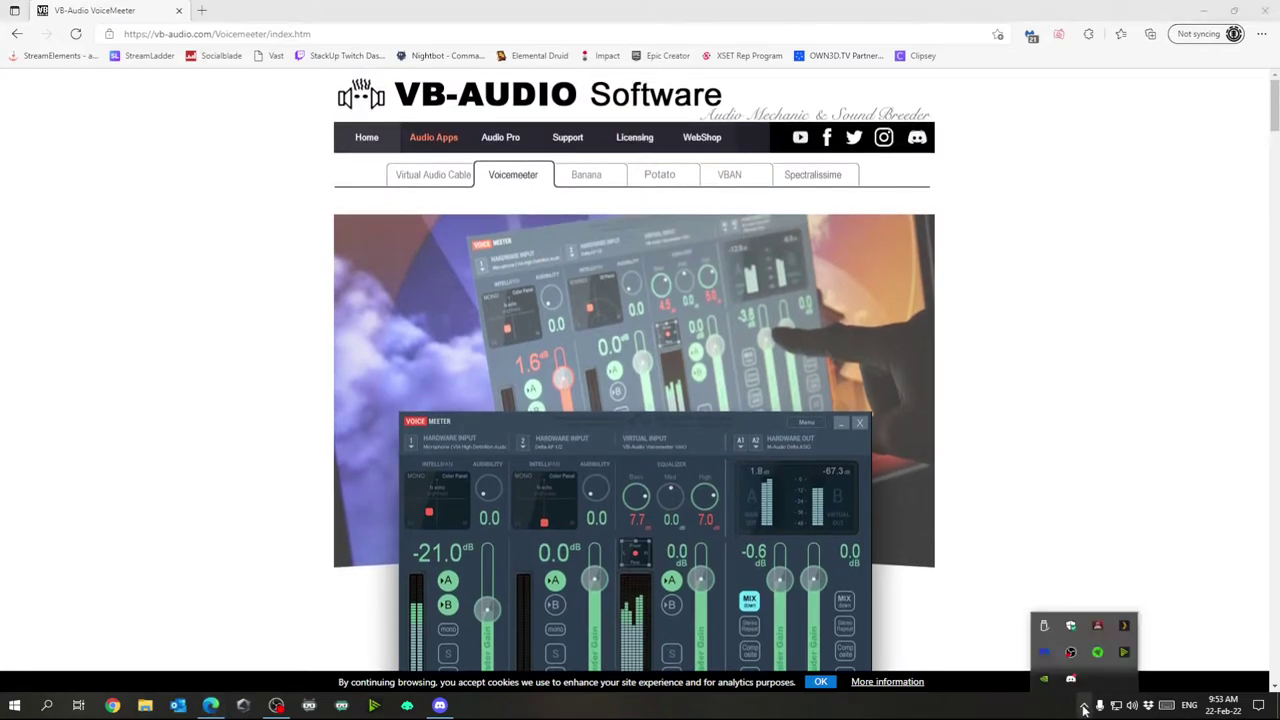
{"action": "right_click", "coordinate": [1132, 706]}
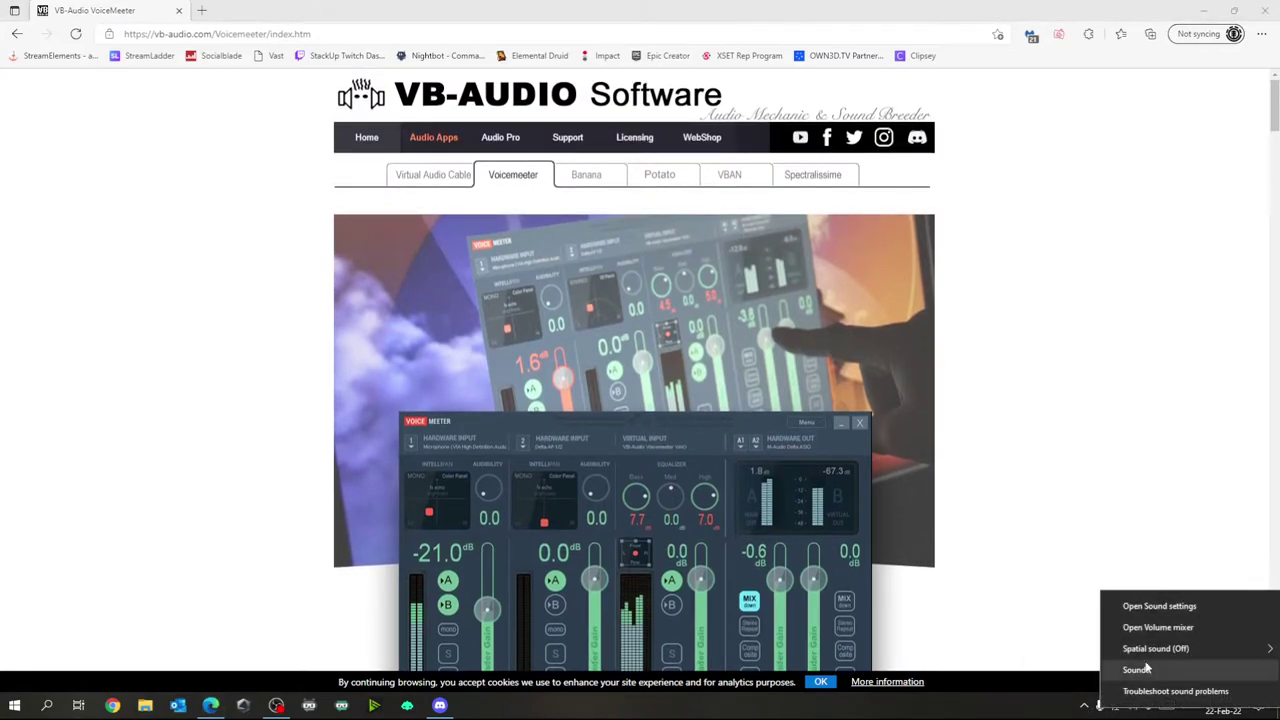
- Open Windows Sound settings and look through the page
{"action": "left_click", "coordinate": [1160, 606]}
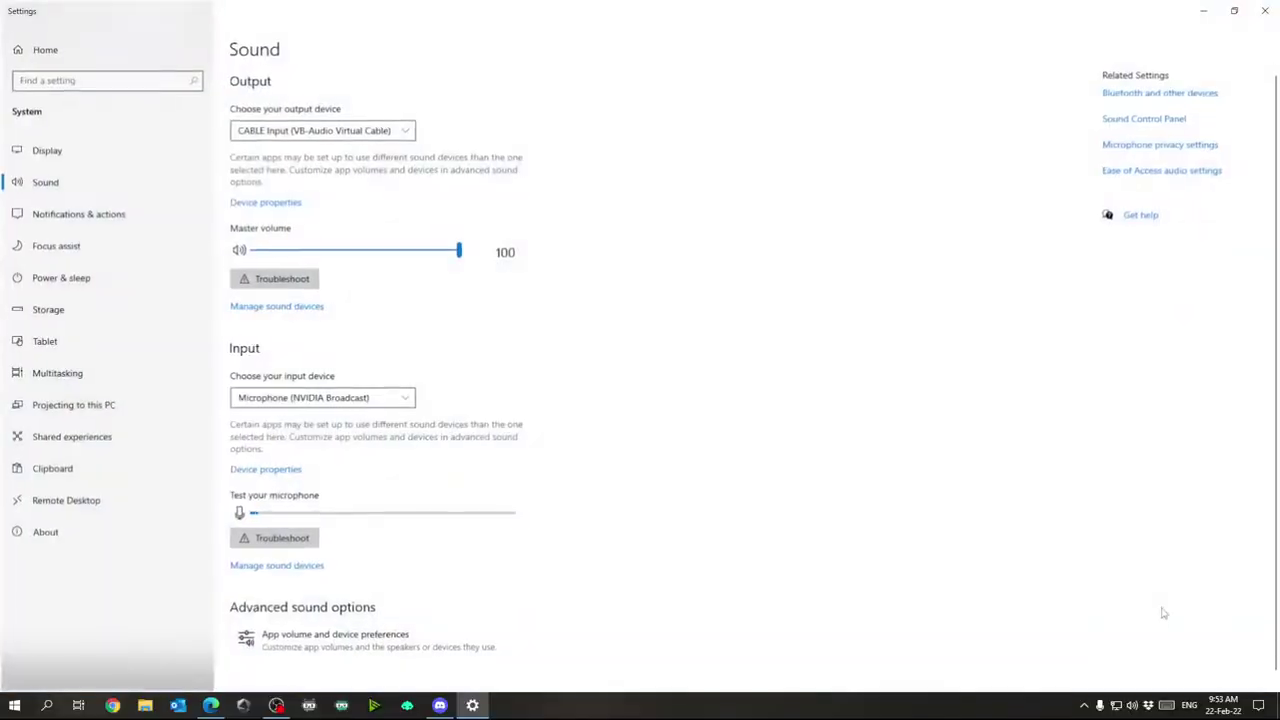
{"action": "scroll", "coordinate": [650, 455], "scroll_direction": "down", "scroll_amount": 1}
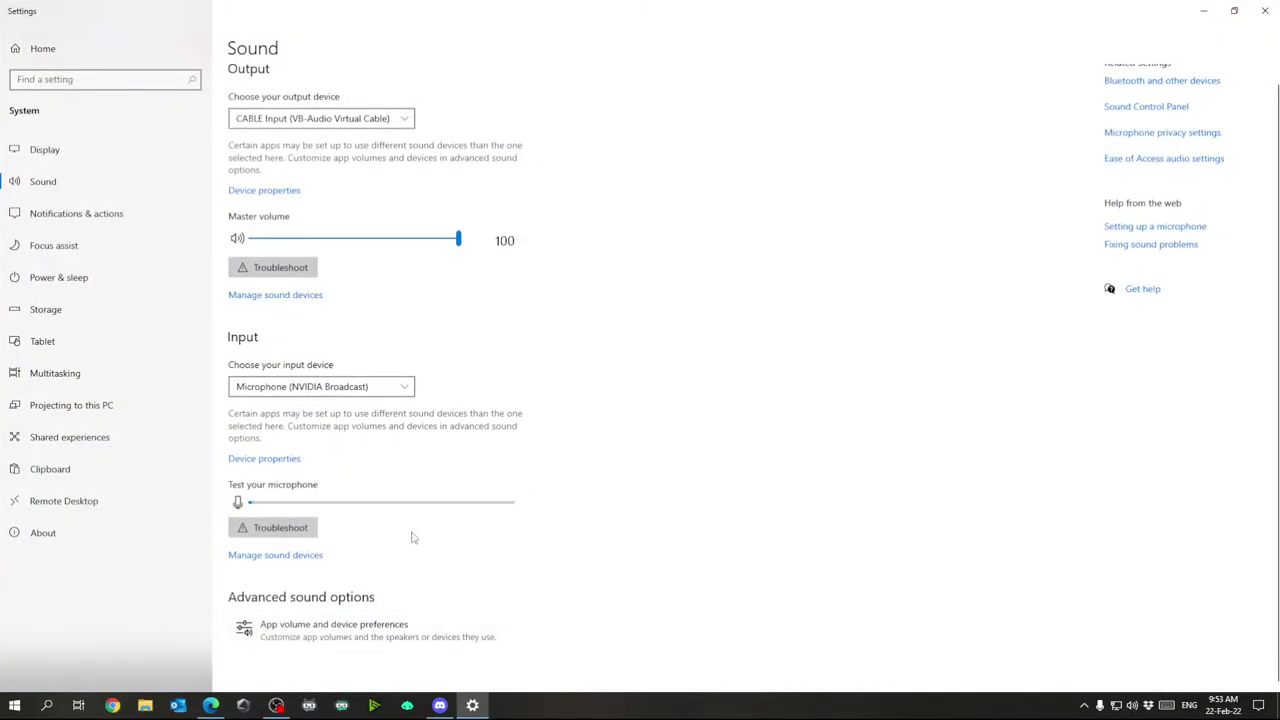
{"action": "scroll", "coordinate": [385, 440], "scroll_direction": "up", "scroll_amount": 1}
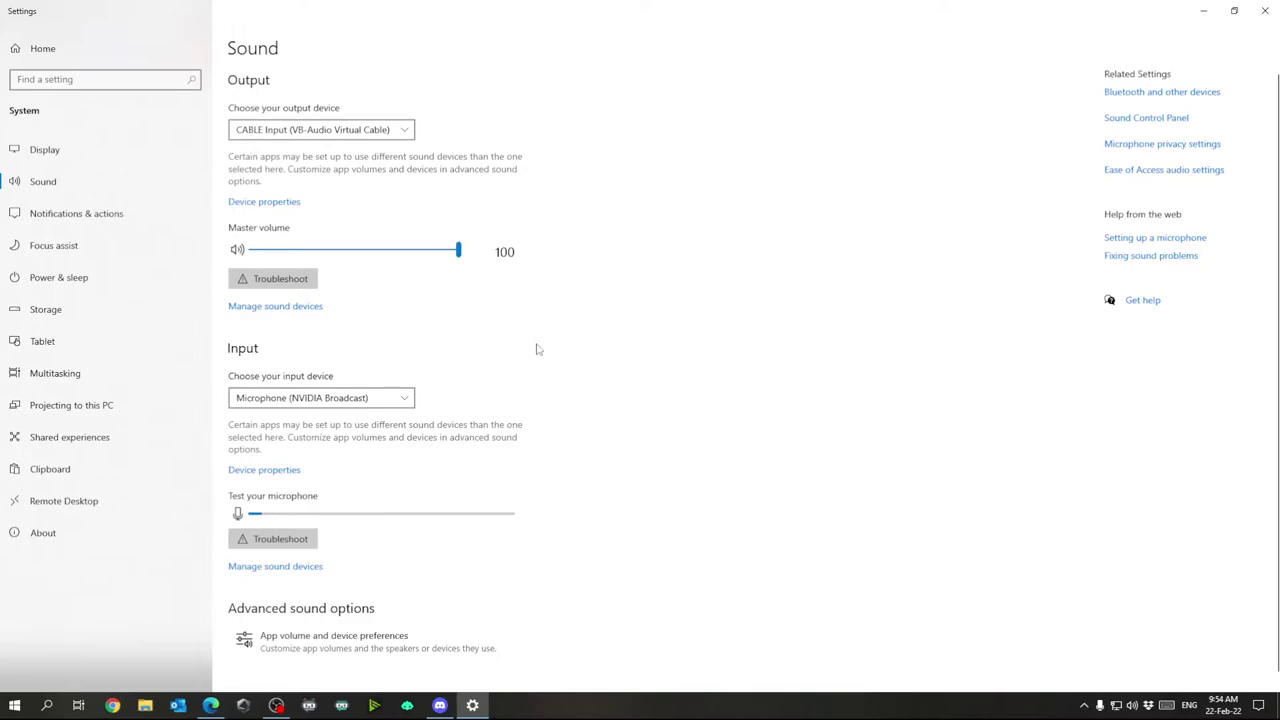
{"action": "scroll", "coordinate": [297, 634], "scroll_direction": "down", "scroll_amount": 1}
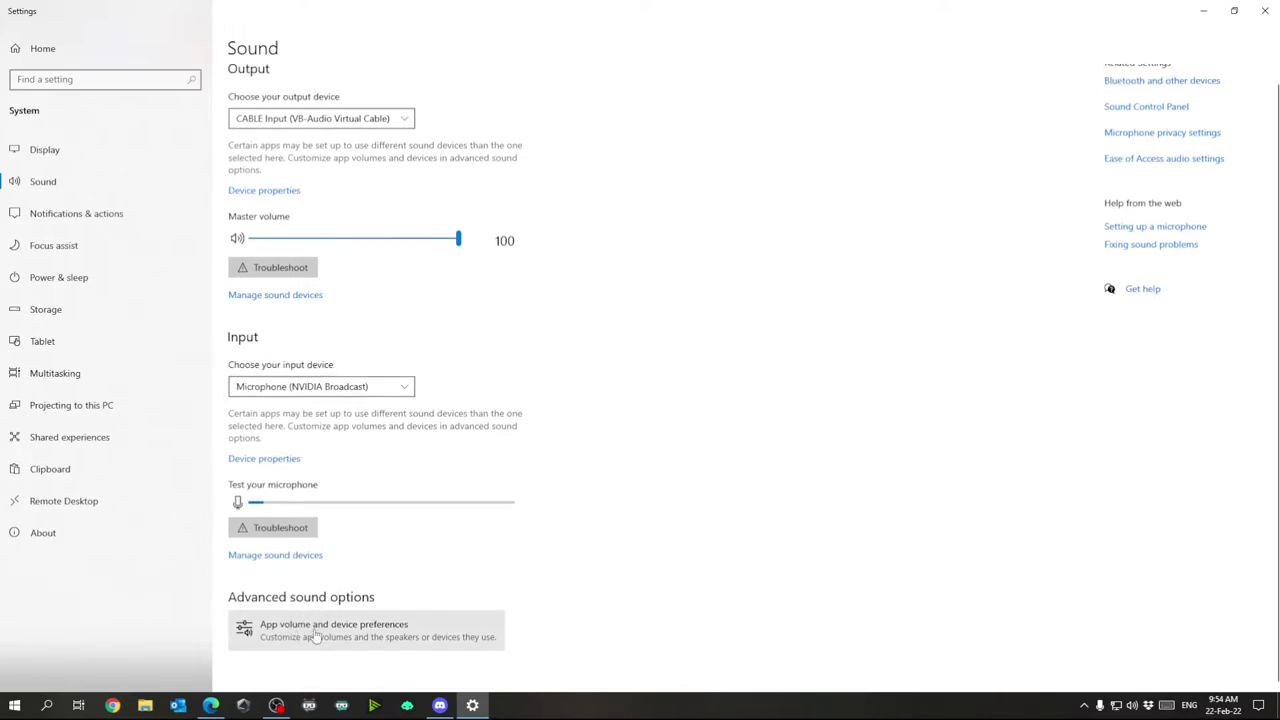
- Check App volume and device preferences, where both Discord entries output to CABLE-B Input
{"action": "left_click", "coordinate": [309, 640]}
{"action": "scroll", "coordinate": [280, 569], "scroll_direction": "down", "scroll_amount": 3}
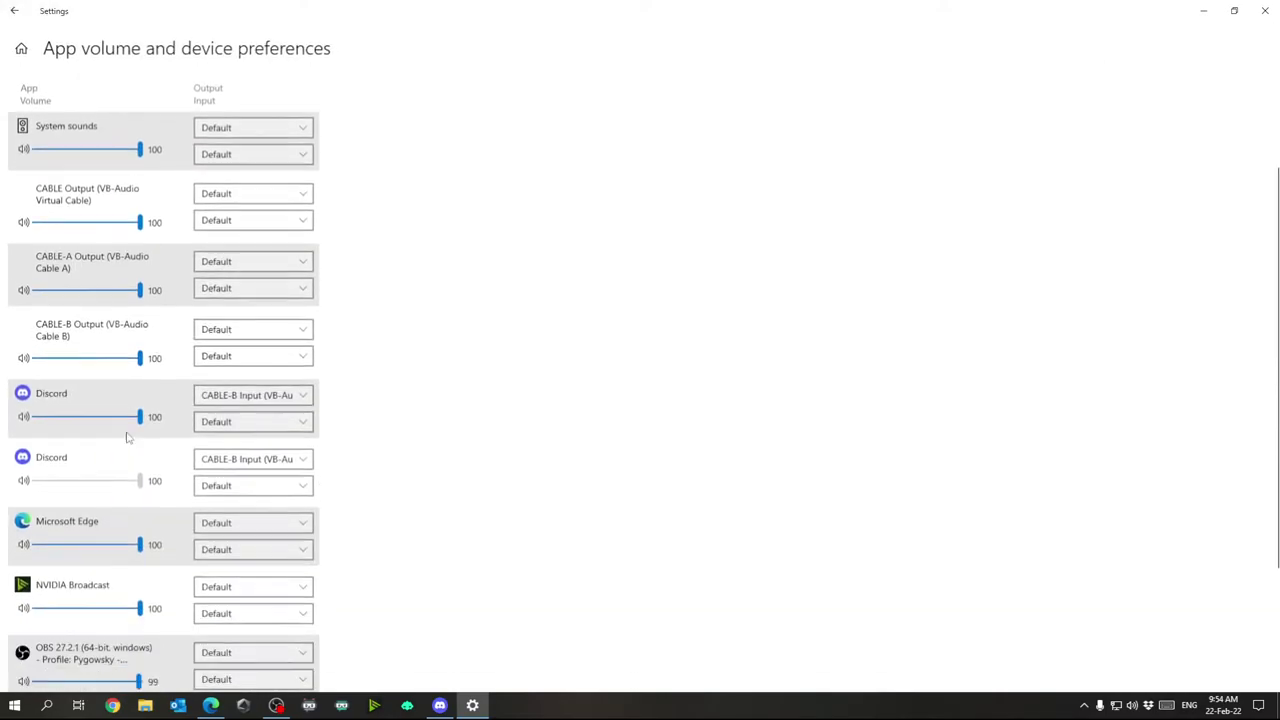
{"action": "scroll", "coordinate": [95, 410], "scroll_direction": "down", "scroll_amount": 3}
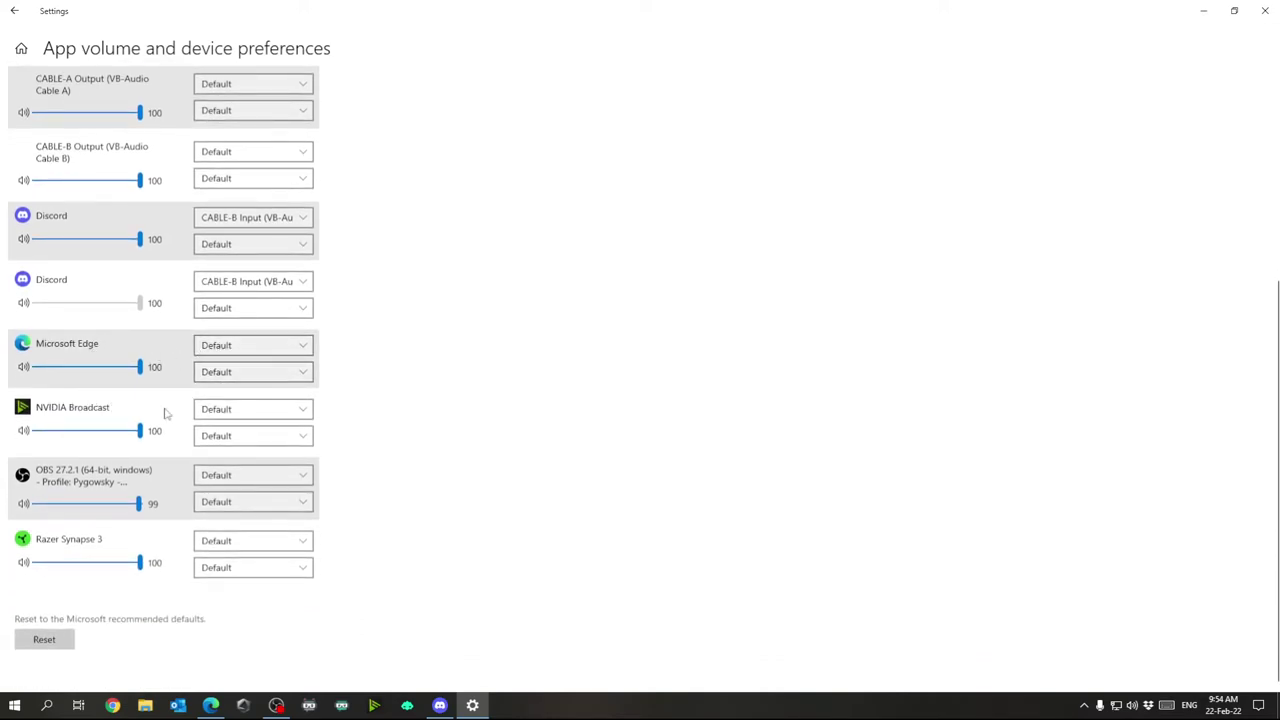
{"action": "scroll", "coordinate": [134, 470], "scroll_direction": "up", "scroll_amount": 7}
{"action": "scroll", "coordinate": [137, 548], "scroll_direction": "down", "scroll_amount": 7}
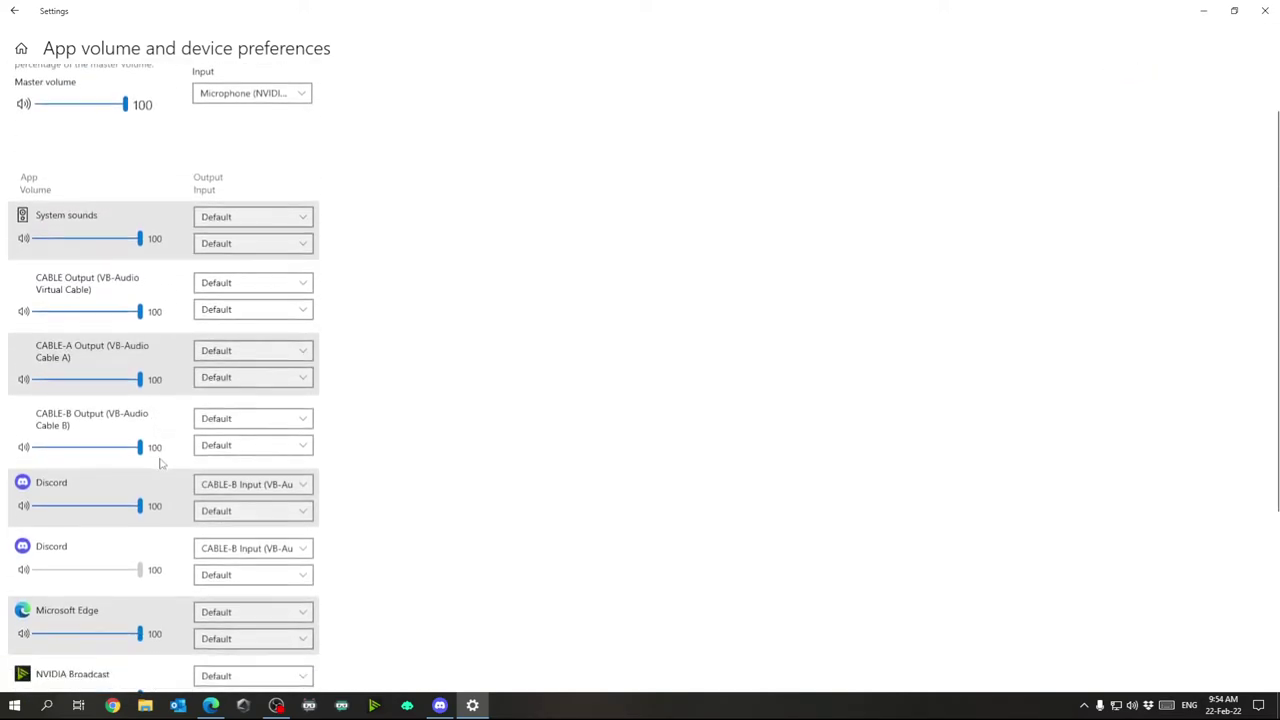
{"action": "scroll", "coordinate": [69, 527], "scroll_direction": "up", "scroll_amount": 5}
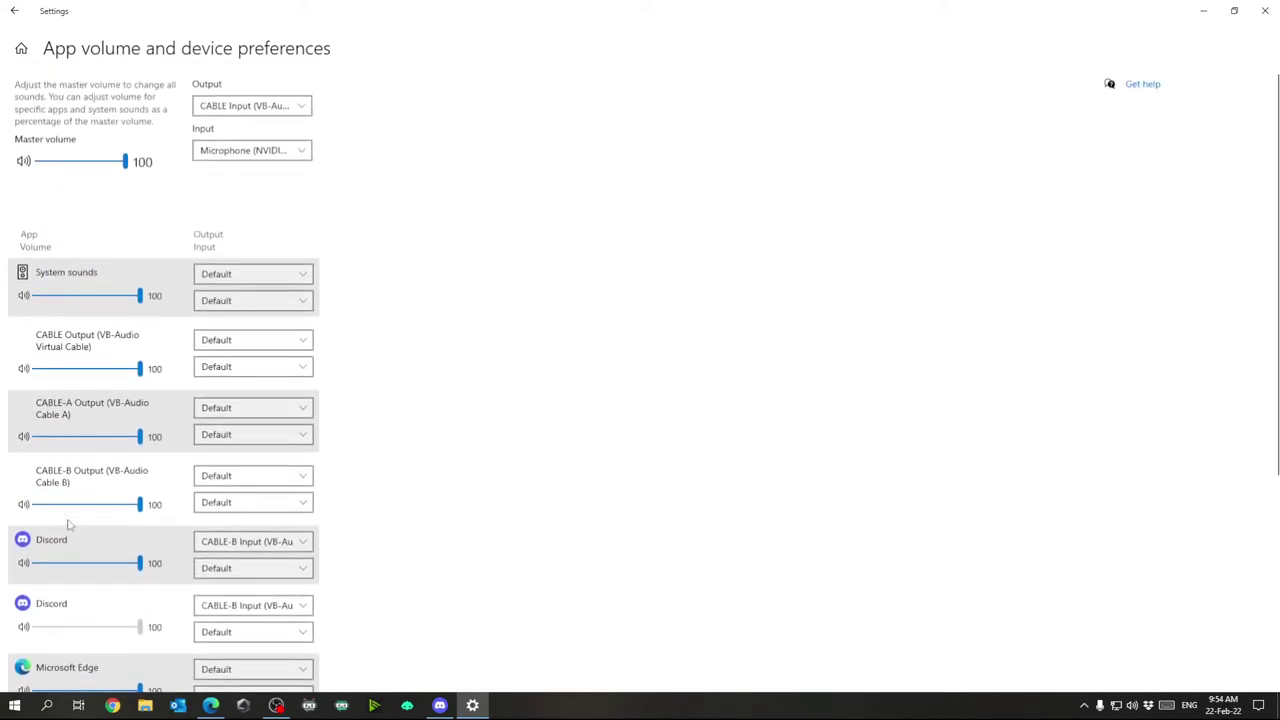
{"action": "scroll", "coordinate": [206, 385], "scroll_direction": "down", "scroll_amount": 4}
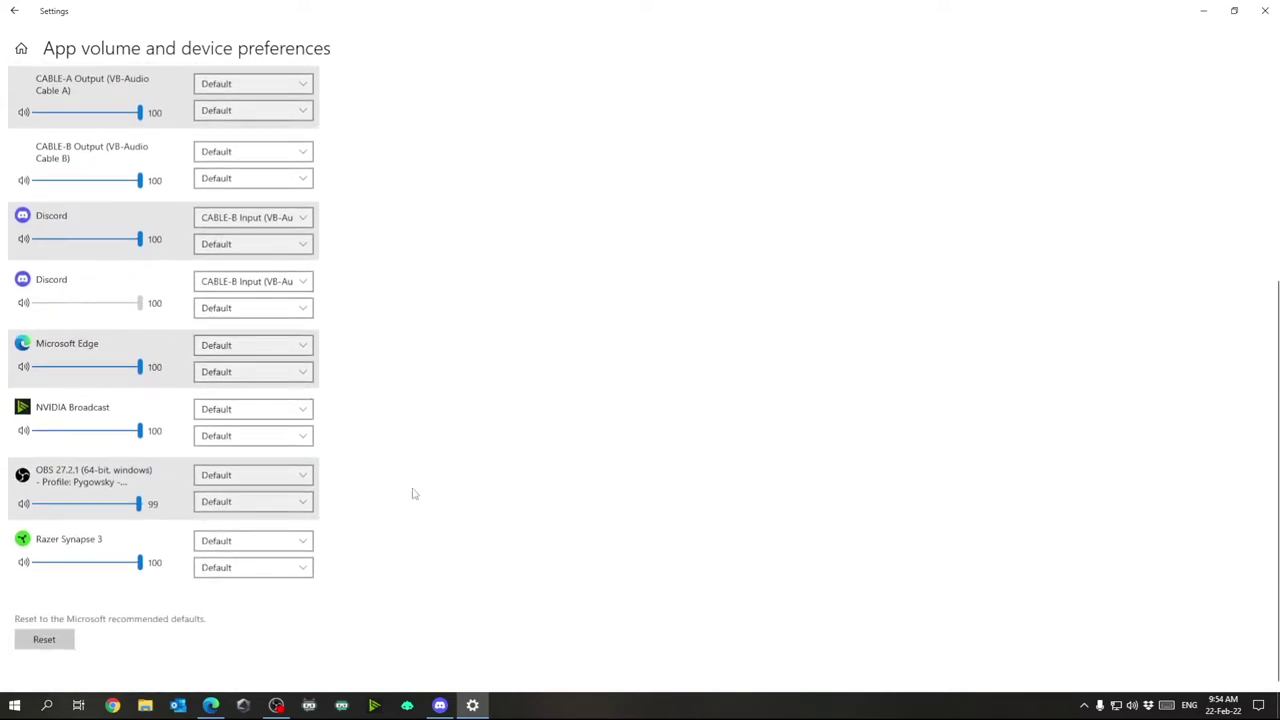
{"action": "left_click", "coordinate": [10, 710]}
- Launch Spotify and resume Homicide (feat. Eminem), then return to the app volume page
{"action": "key", "text": "Escape"}
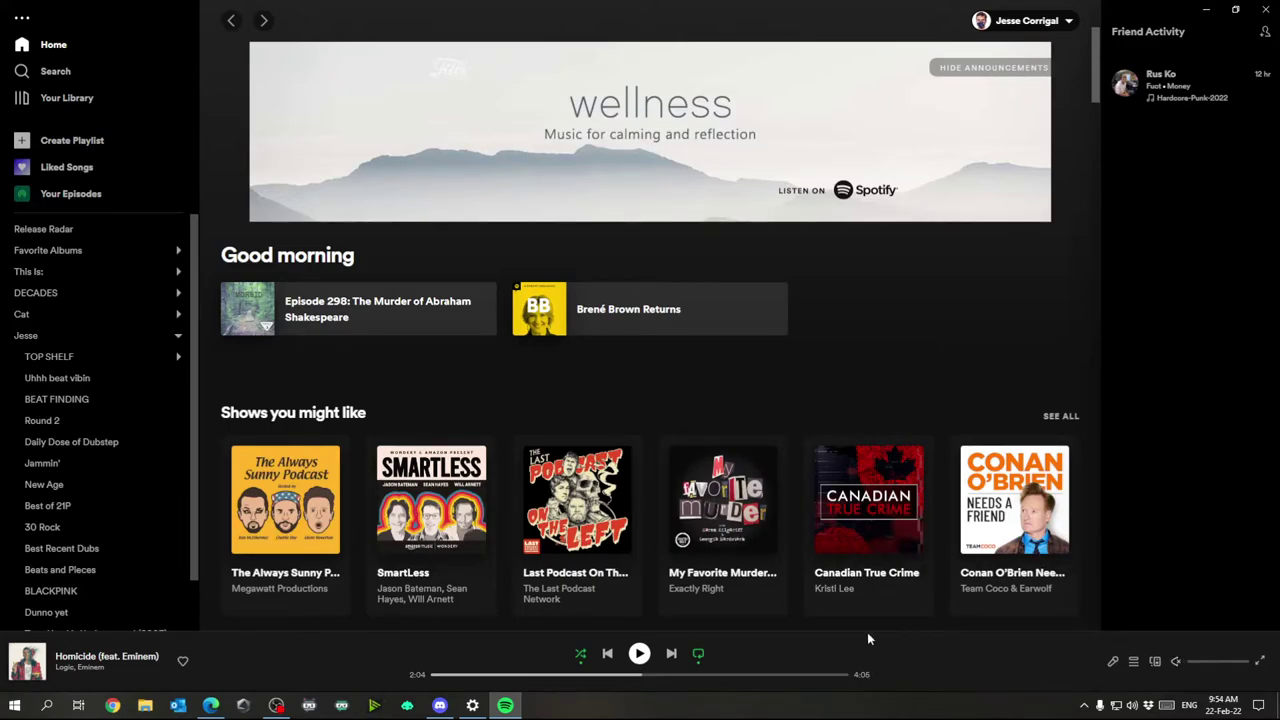
{"action": "left_click", "coordinate": [640, 655]}
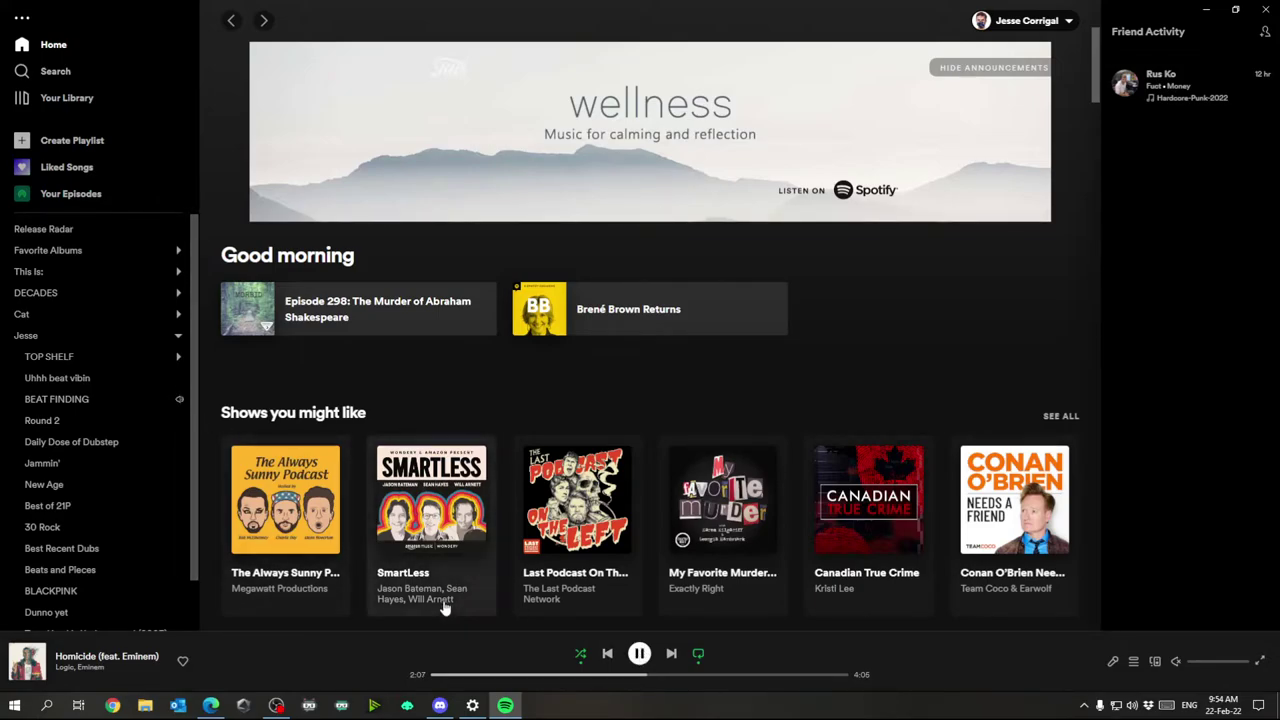
{"action": "left_click", "coordinate": [472, 705]}
- Reset both Discord entries' output device to Default
{"action": "scroll", "coordinate": [30, 521], "scroll_direction": "down", "scroll_amount": 2}
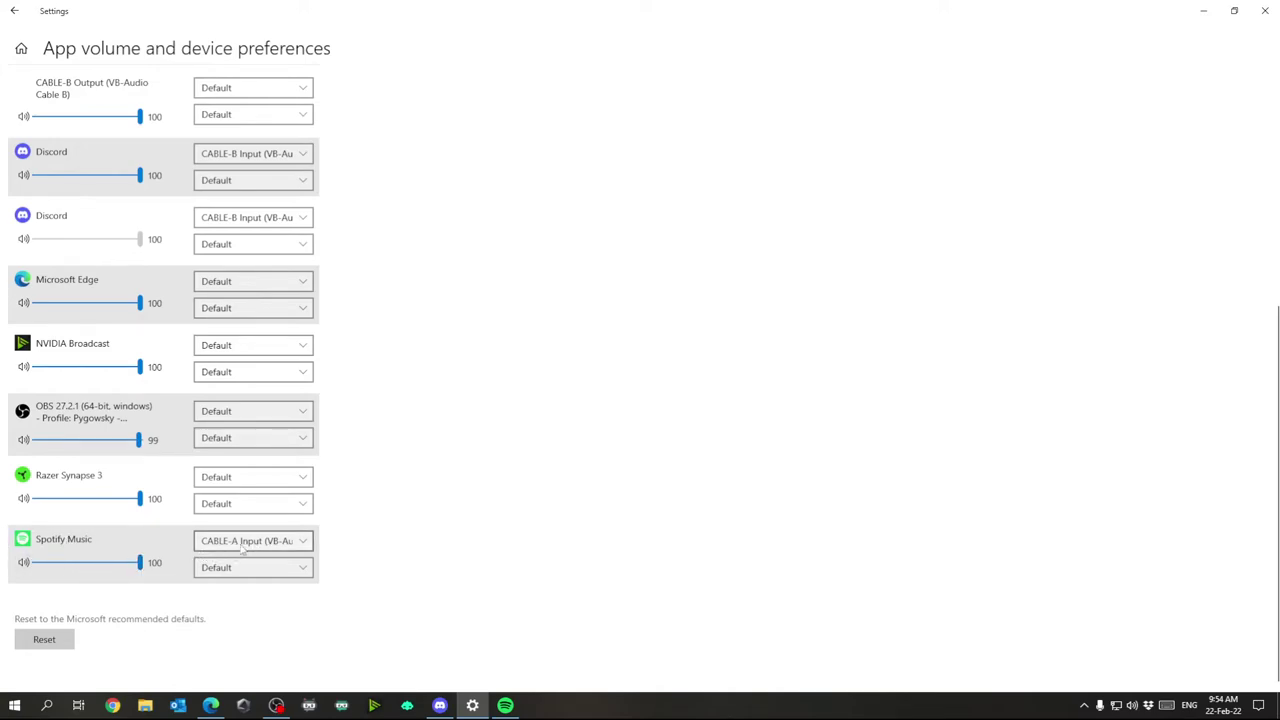
{"action": "left_click", "coordinate": [262, 155]}
{"action": "left_click", "coordinate": [252, 48]}
{"action": "left_click", "coordinate": [253, 217]}
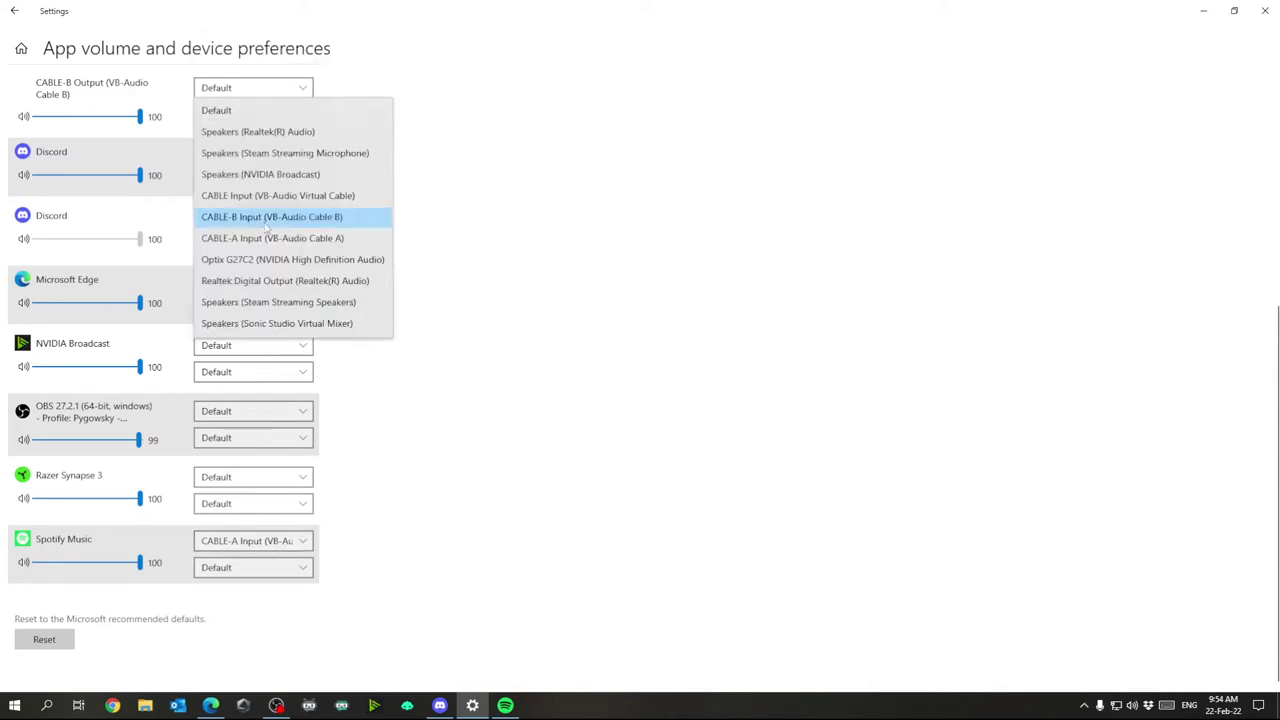
{"action": "left_click", "coordinate": [250, 108]}
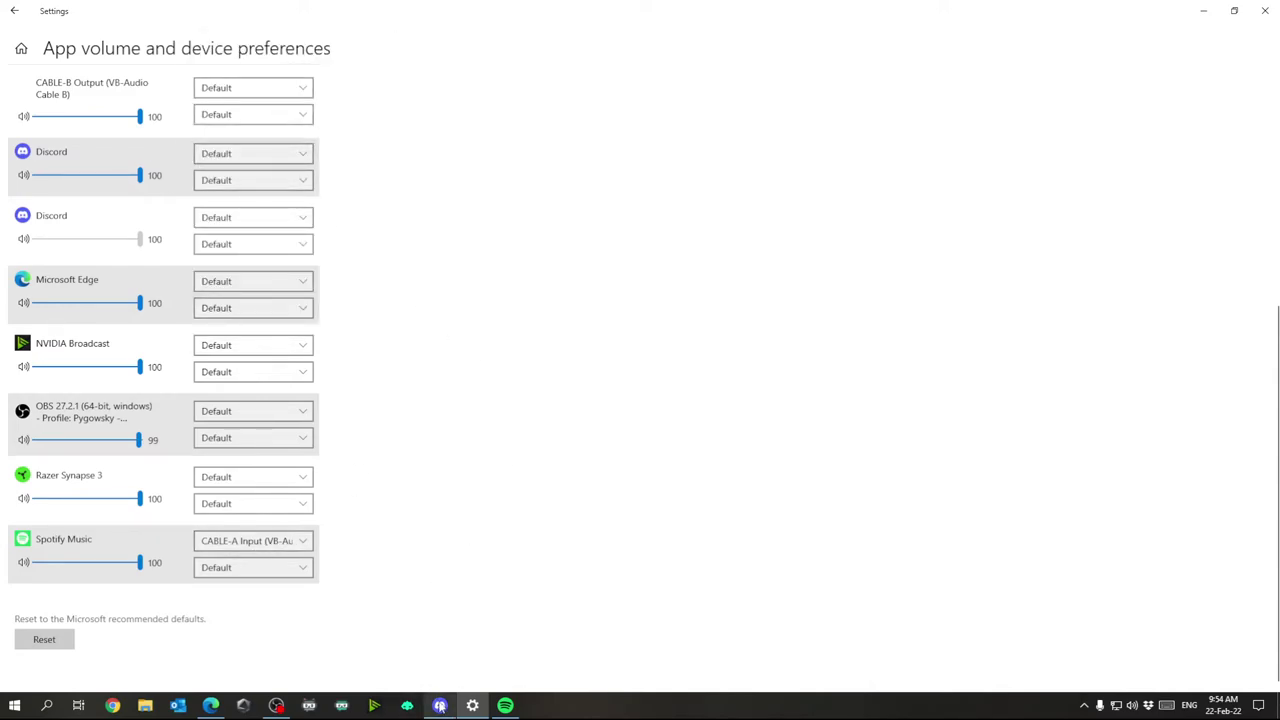
- Recheck Discord's voice output and keep Spotify's output on CABLE-A Input
{"action": "left_click", "coordinate": [440, 705]}
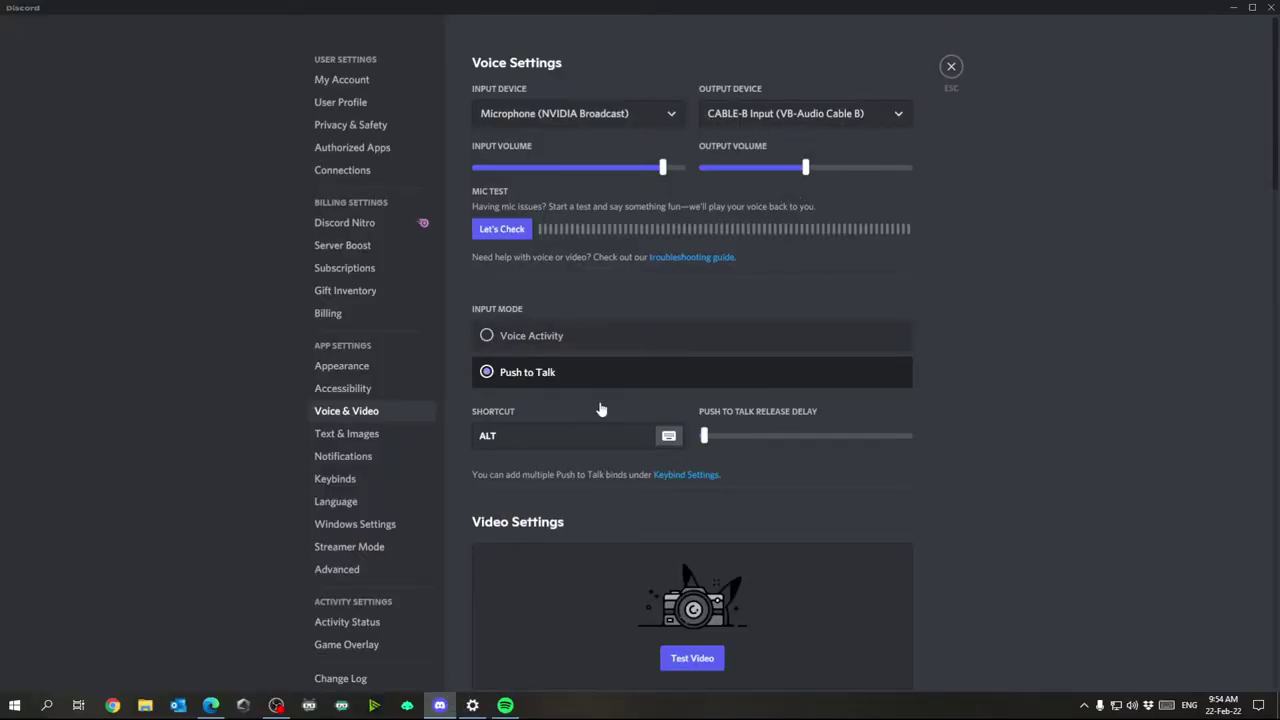
{"action": "left_click", "coordinate": [472, 705]}
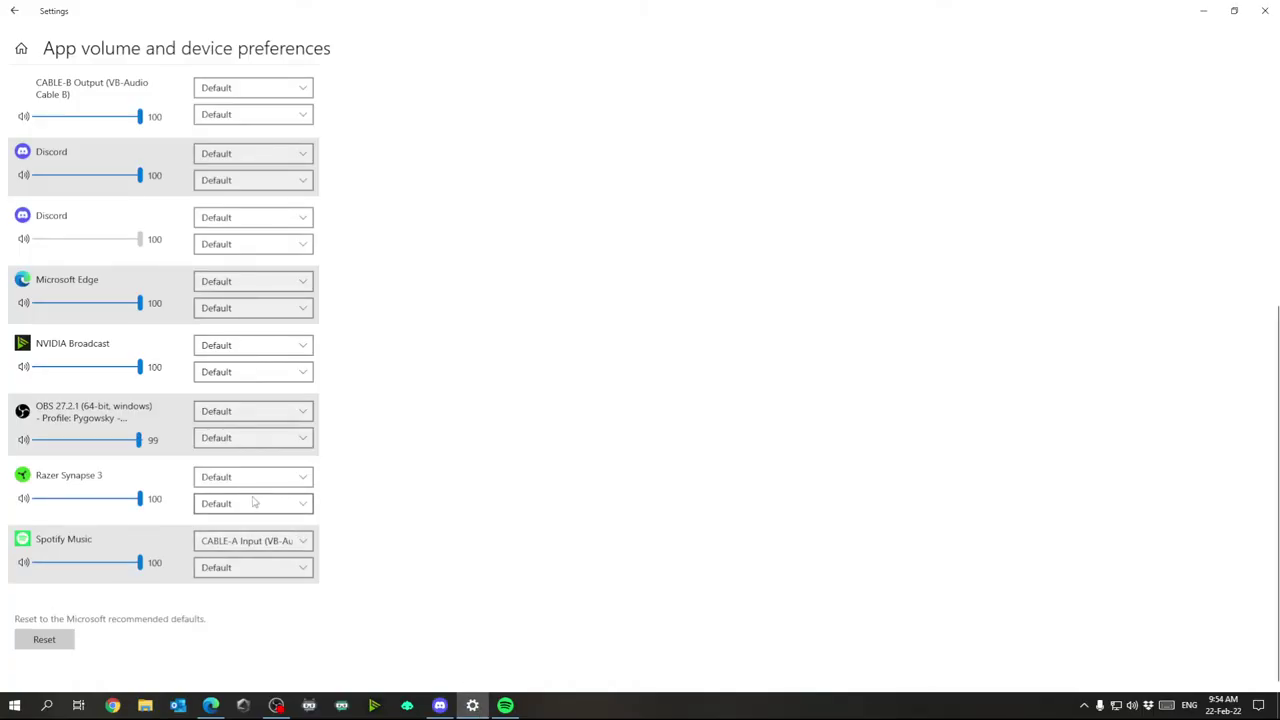
{"action": "left_click", "coordinate": [306, 541]}
{"action": "left_click", "coordinate": [306, 541]}
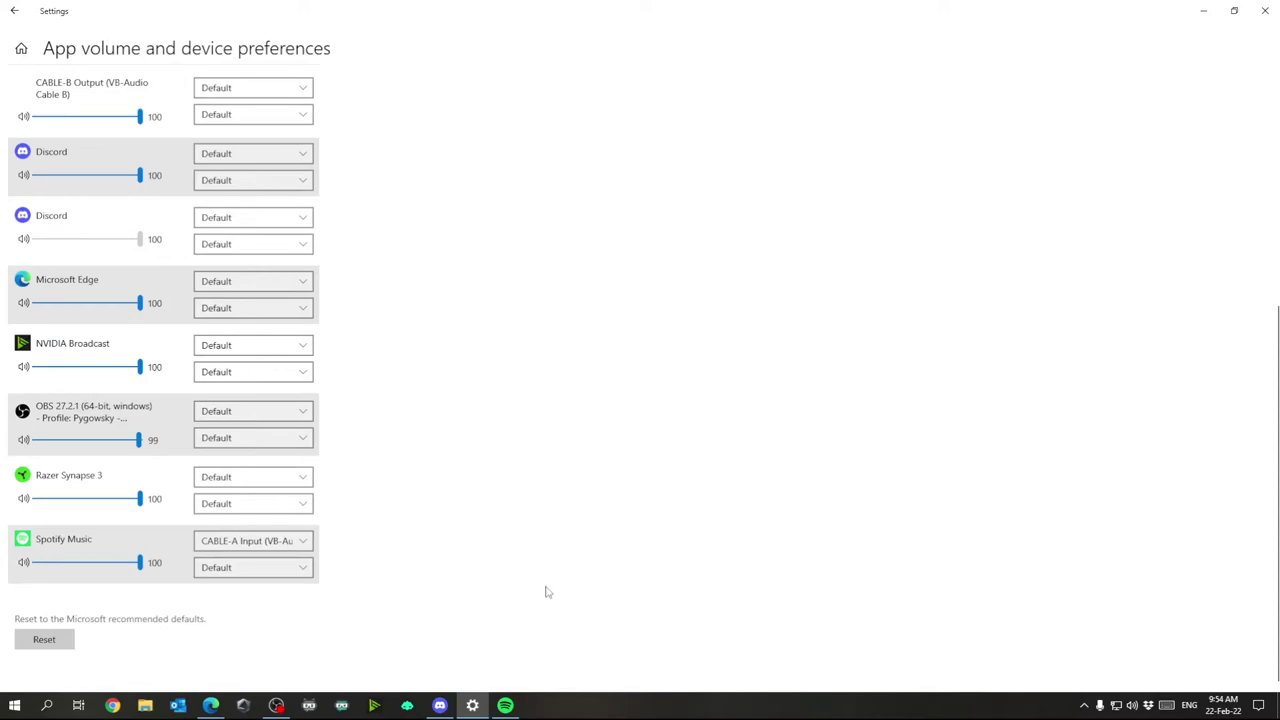
{"action": "left_click", "coordinate": [439, 705]}
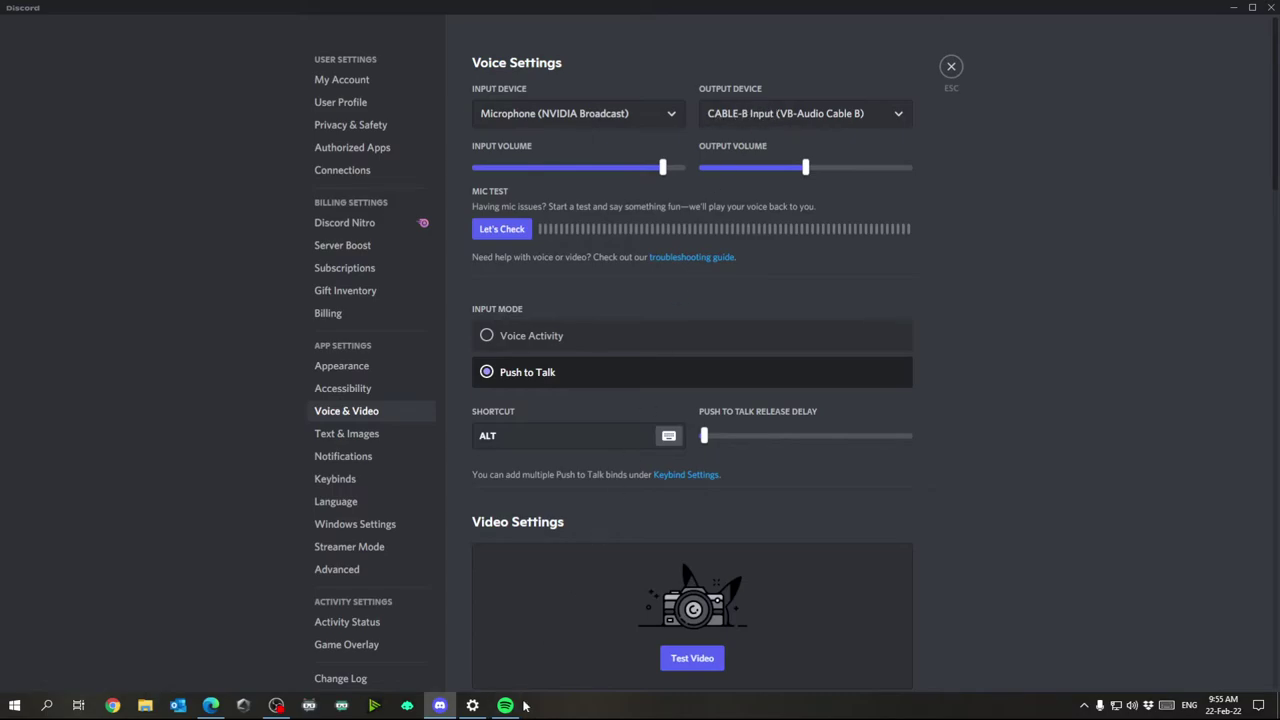
{"action": "left_click", "coordinate": [280, 707]}
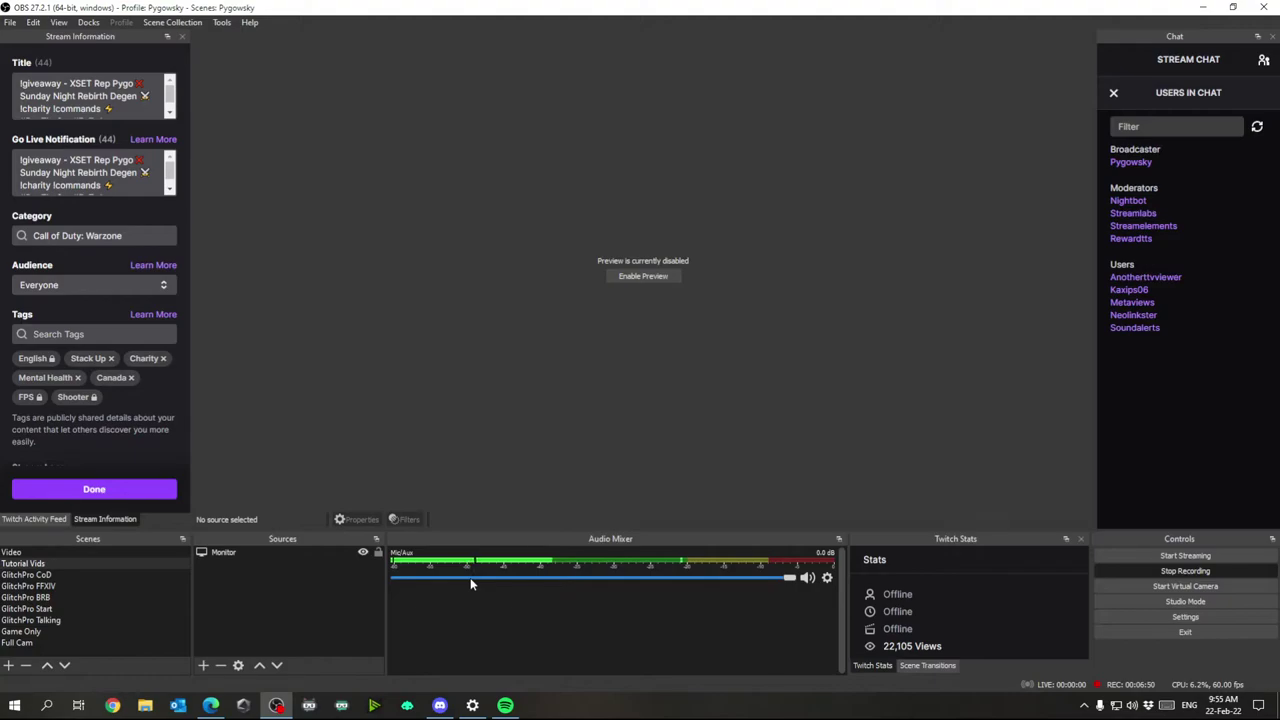
- In Audio settings, switch Desktop Audio to CABLE Input, then back to Disabled
{"action": "left_click", "coordinate": [1185, 616]}
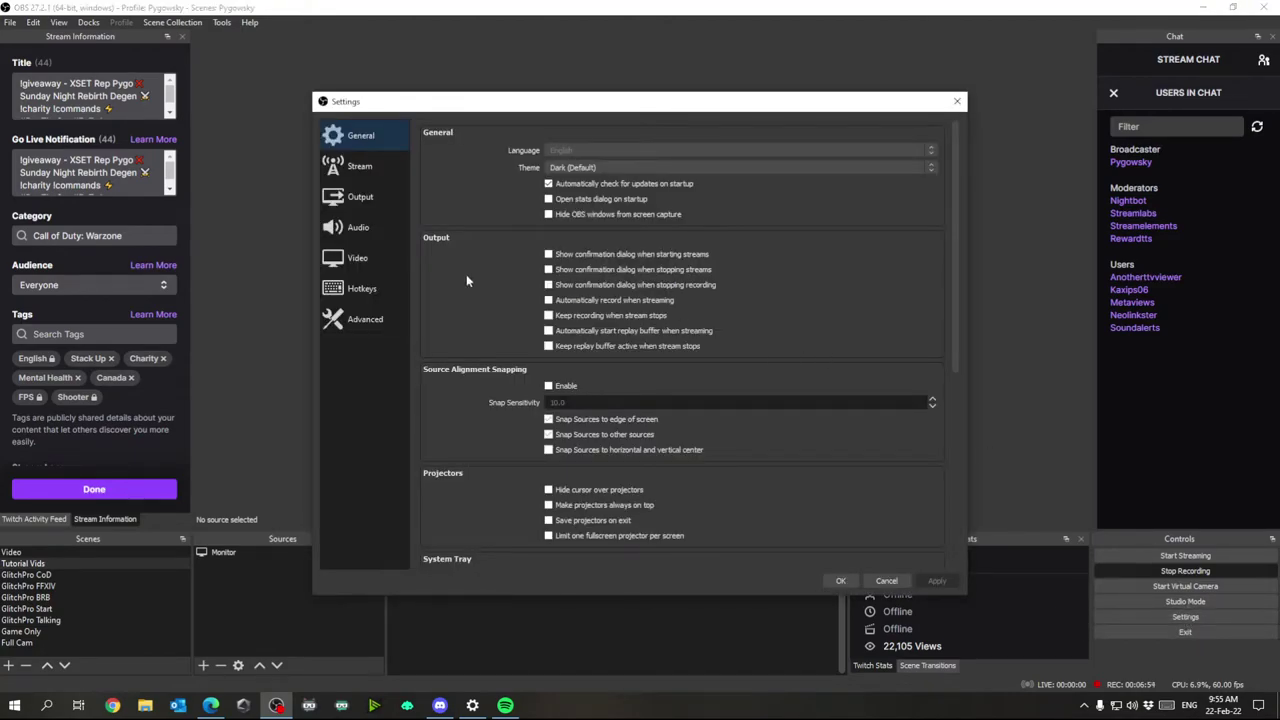
{"action": "left_click", "coordinate": [358, 227]}
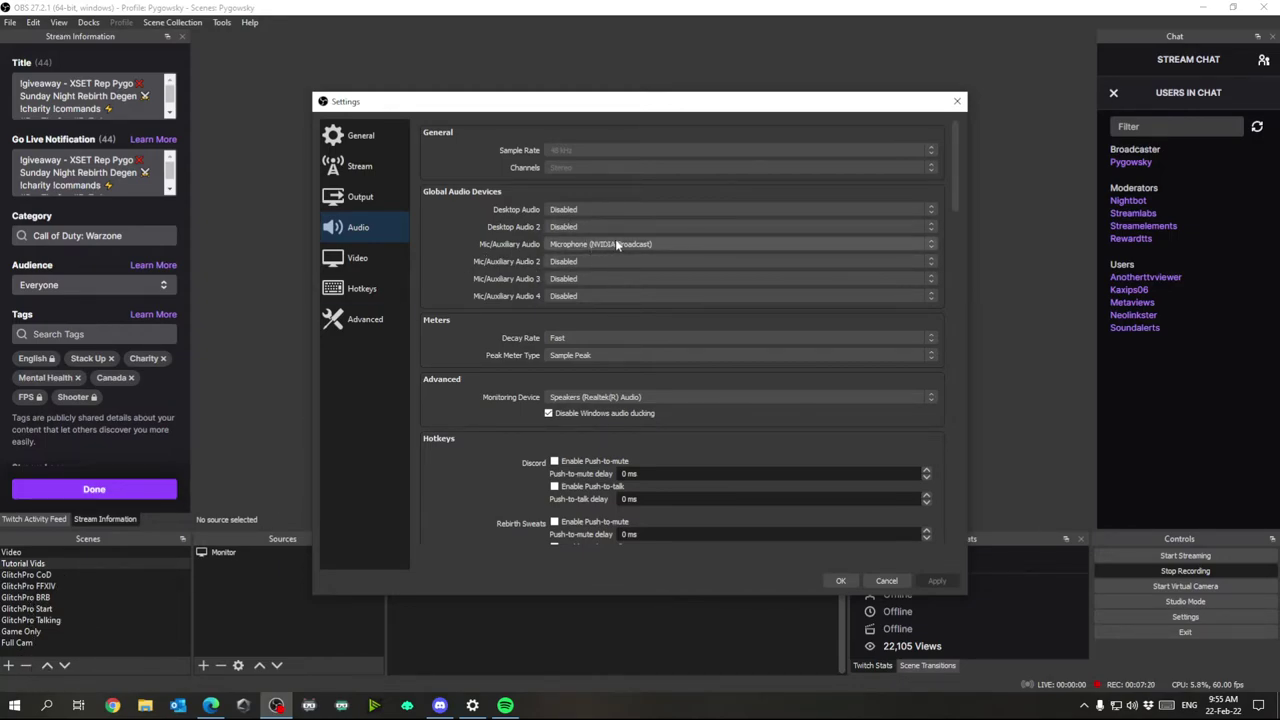
{"action": "left_click", "coordinate": [585, 209]}
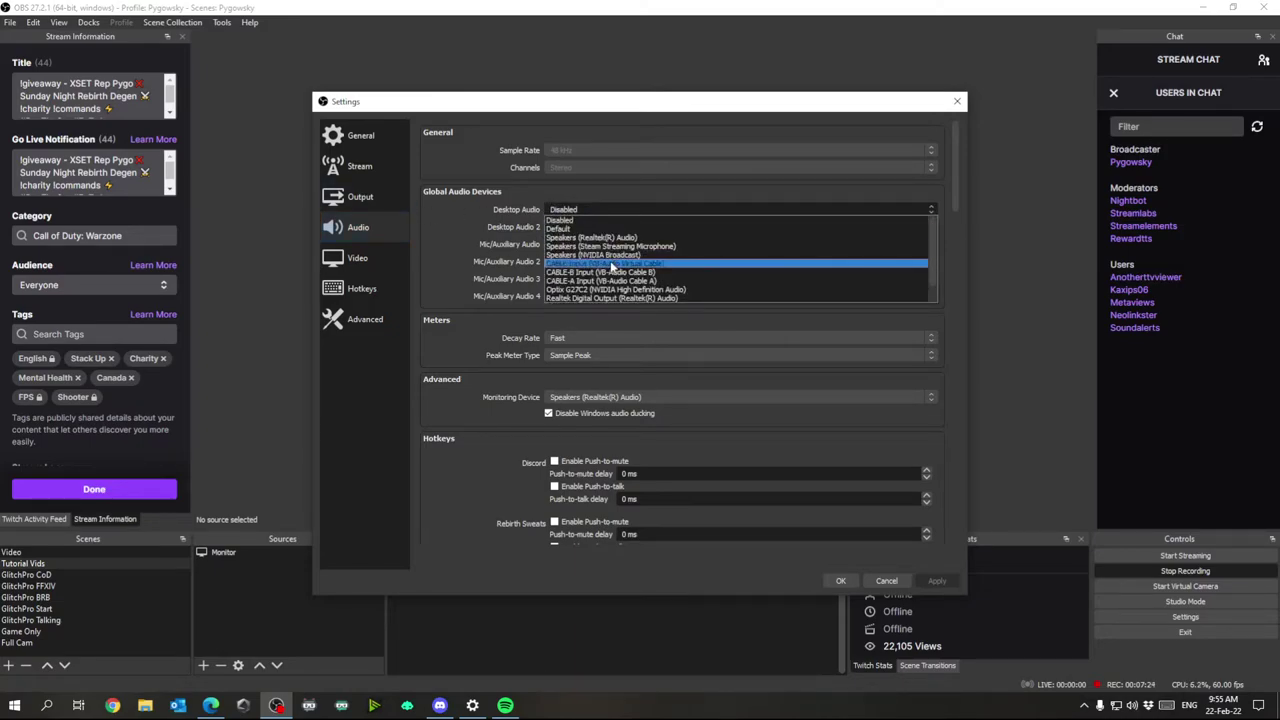
{"action": "left_click", "coordinate": [607, 264]}
{"action": "left_click", "coordinate": [591, 210]}
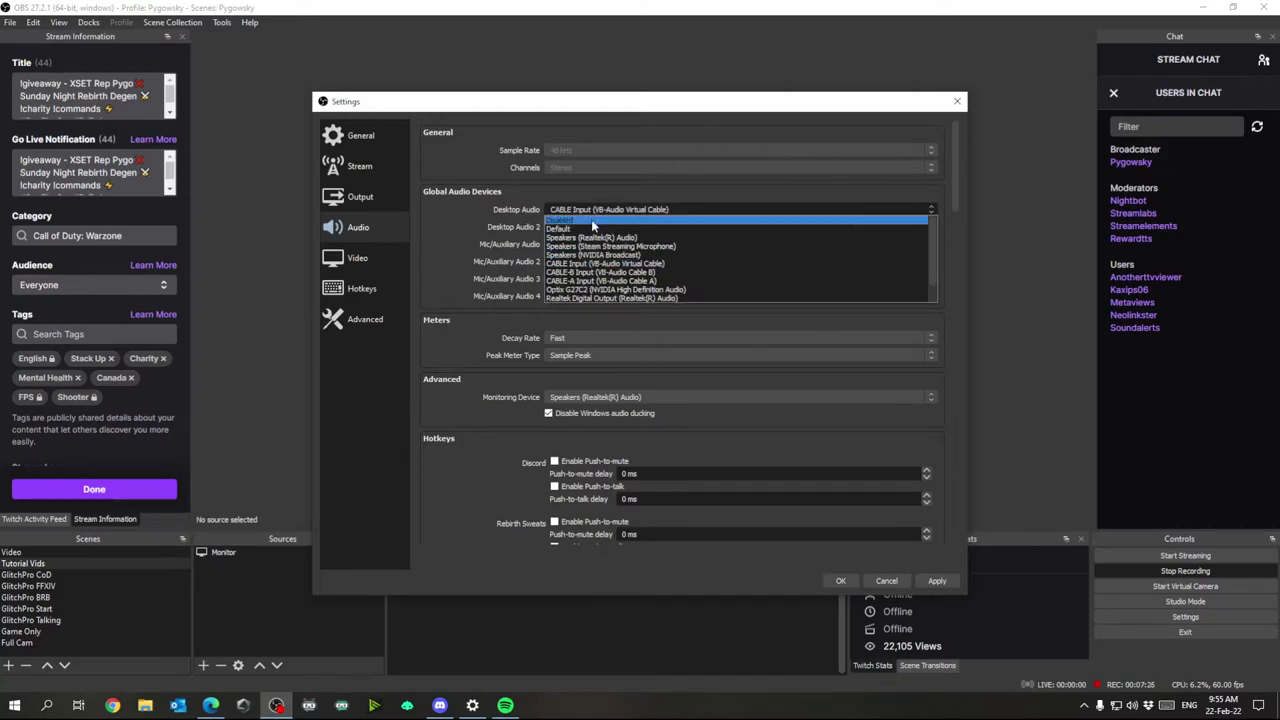
{"action": "left_click", "coordinate": [591, 219]}
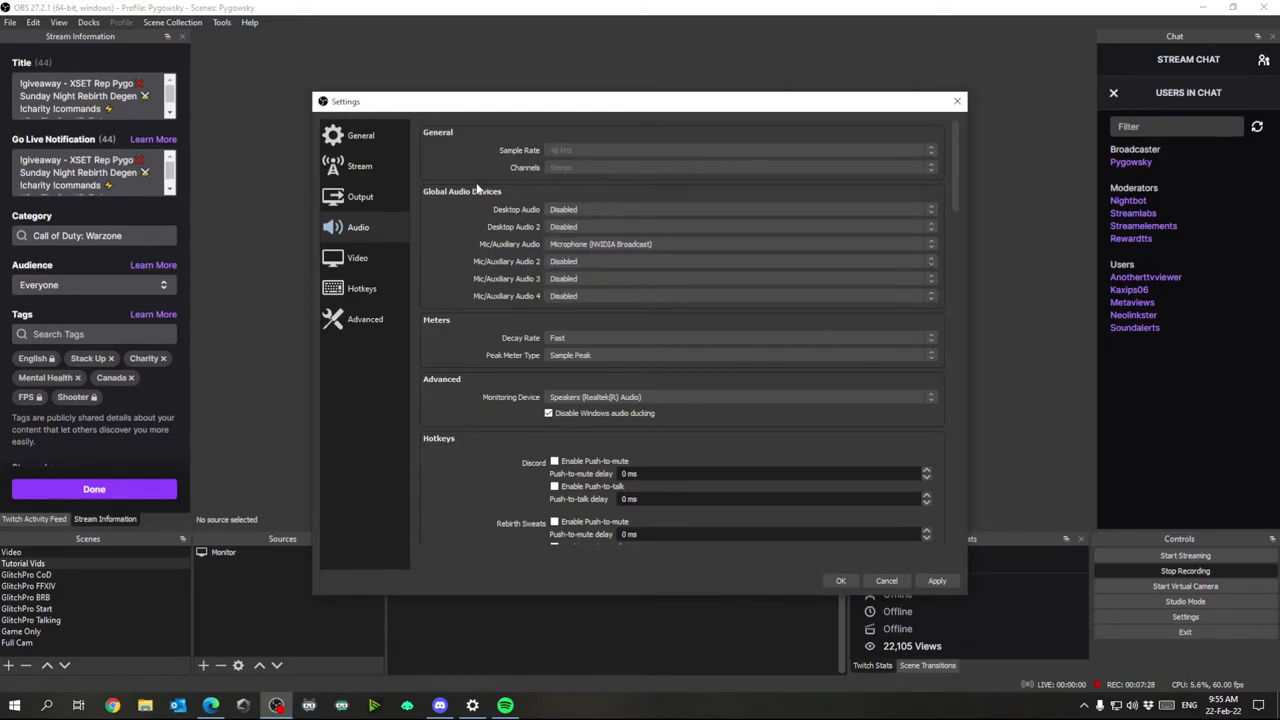
- Set streaming output to audio track 1 and close Settings with OK
{"action": "left_click", "coordinate": [366, 198]}
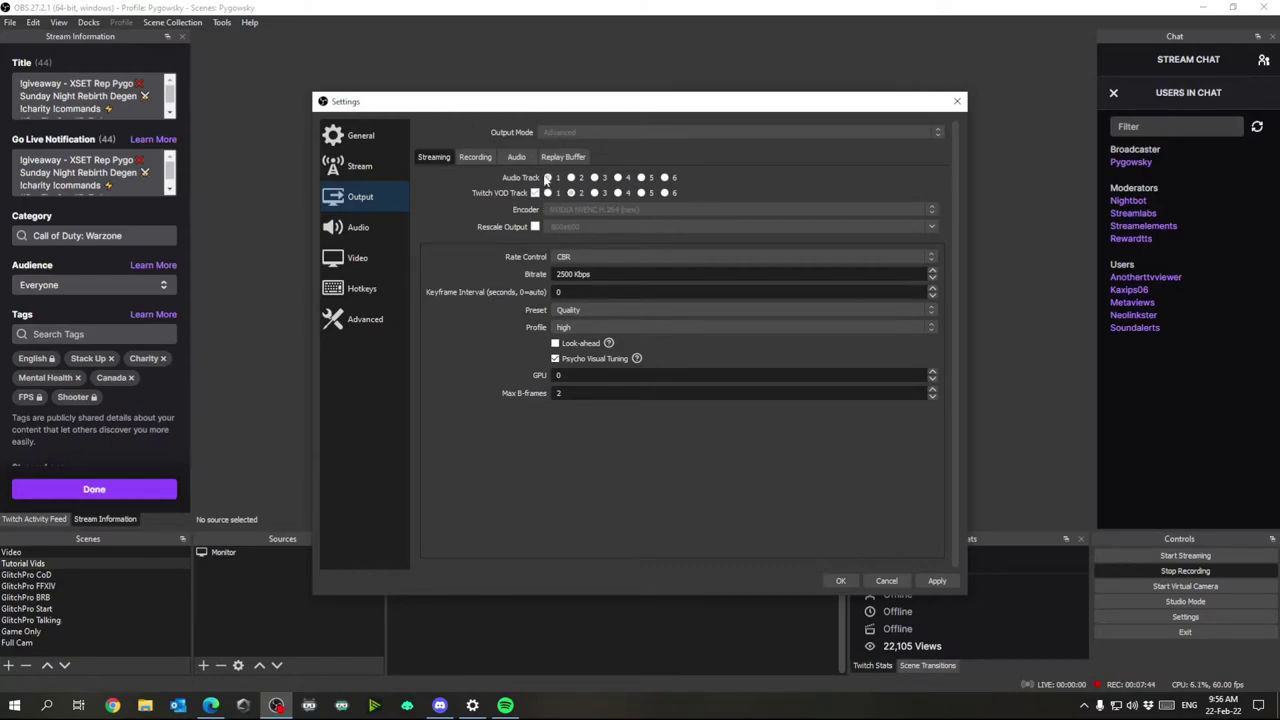
{"action": "left_click", "coordinate": [549, 178]}
{"action": "left_click", "coordinate": [843, 580]}
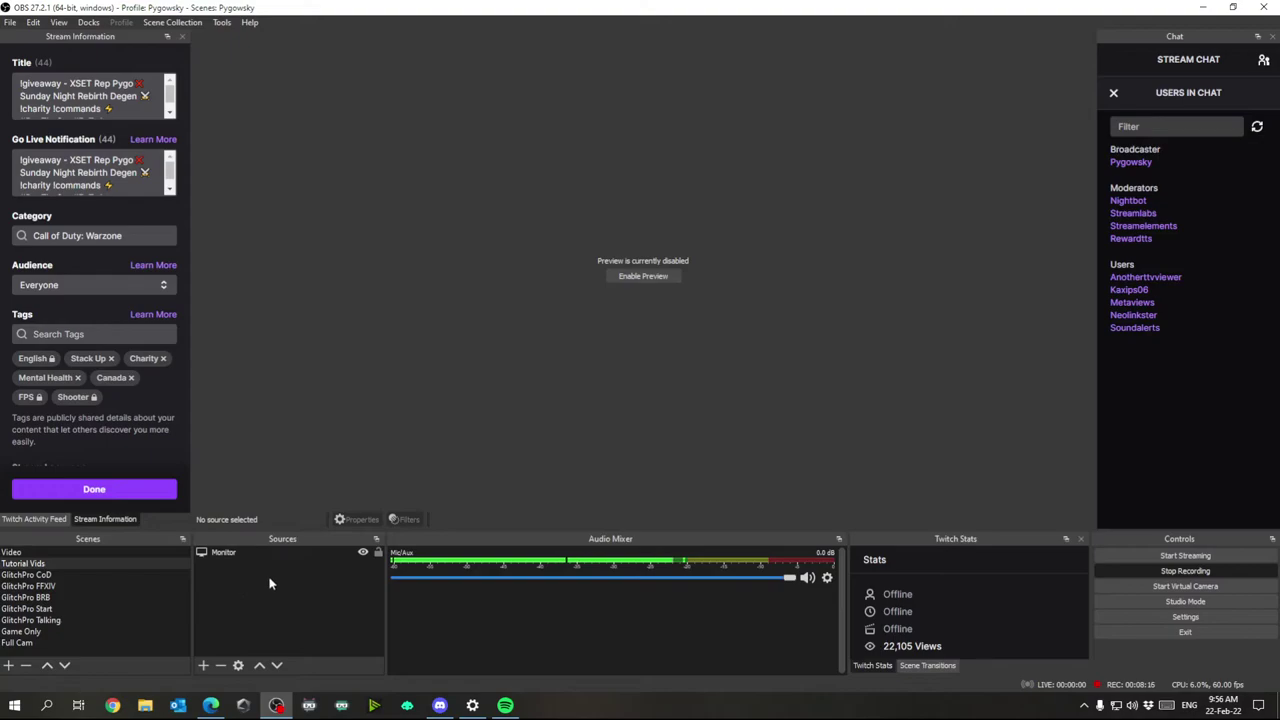
- Add an Audio Output Capture source named 'Desktop' capturing CABLE Input (VB-Audio Virtual Cable)
{"action": "left_click", "coordinate": [205, 664]}
{"action": "left_click", "coordinate": [247, 433]}
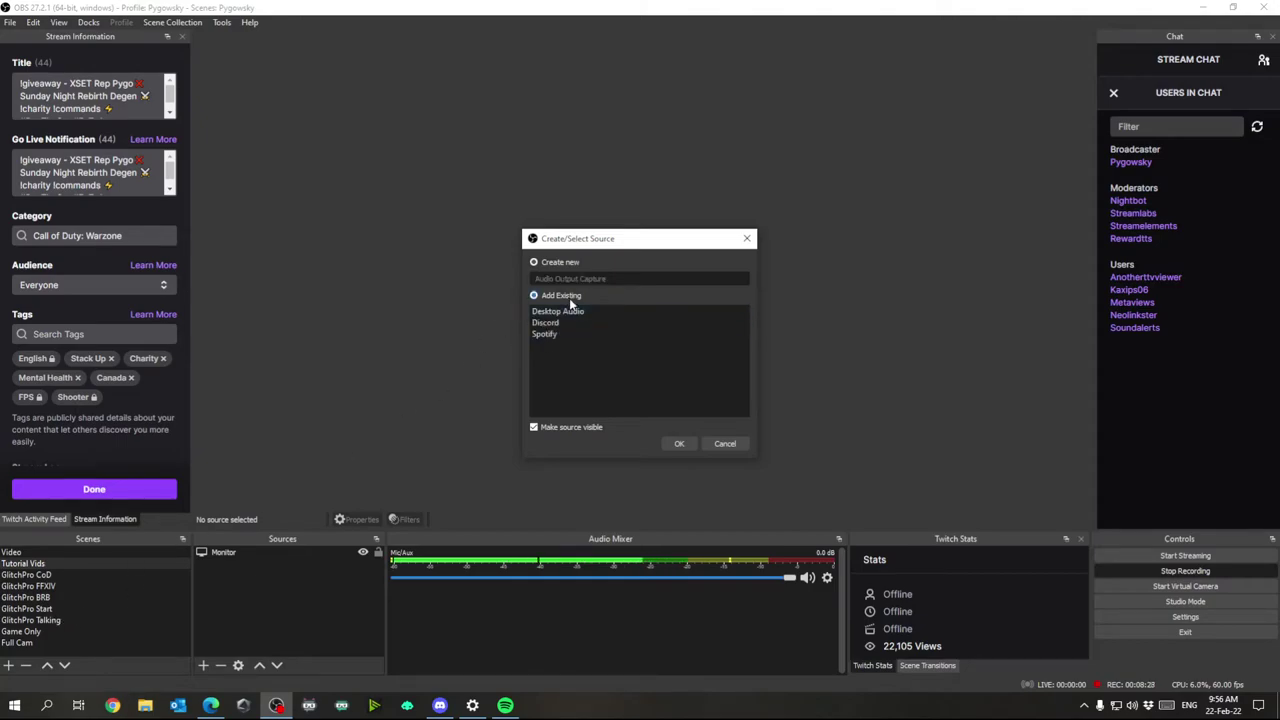
{"action": "left_click", "coordinate": [536, 262]}
{"action": "left_click_drag", "start_coordinate": [606, 279], "coordinate": [468, 269]}
{"action": "type", "text": "Desktop"}
{"action": "left_click", "coordinate": [679, 443]}
{"action": "left_click", "coordinate": [481, 186]}
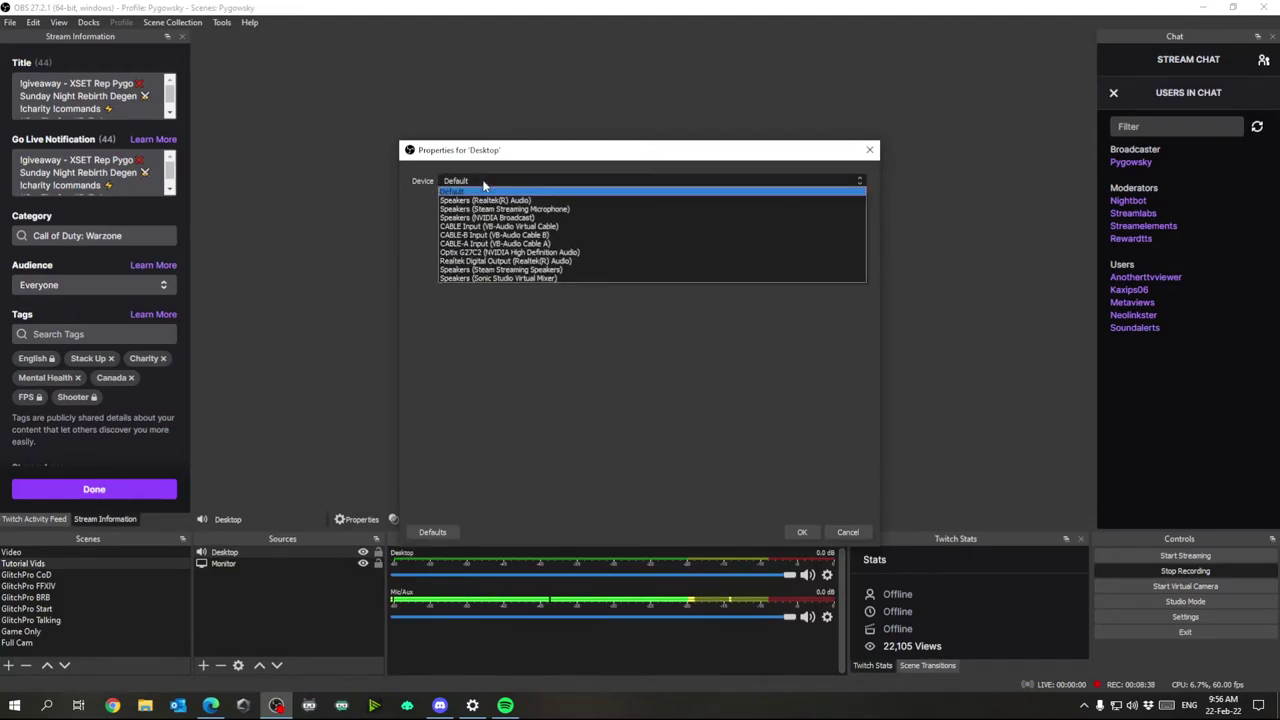
{"action": "left_click", "coordinate": [506, 227]}
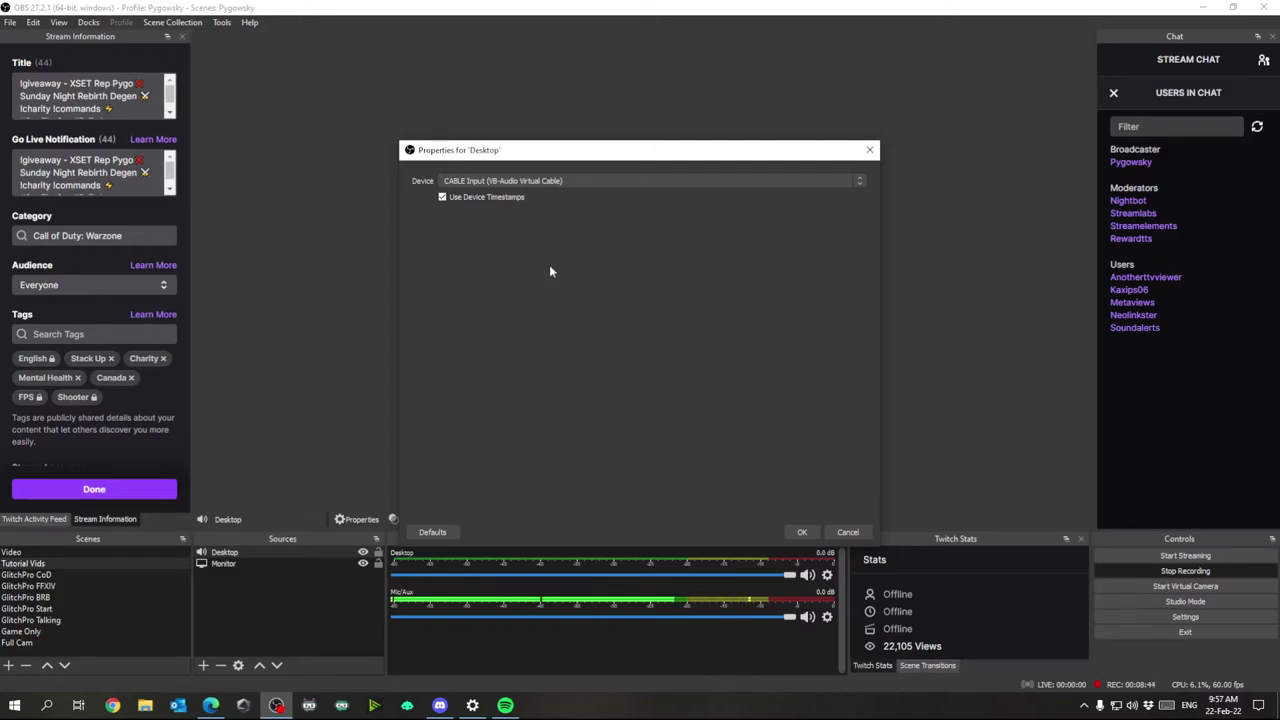
{"action": "left_click", "coordinate": [795, 532]}
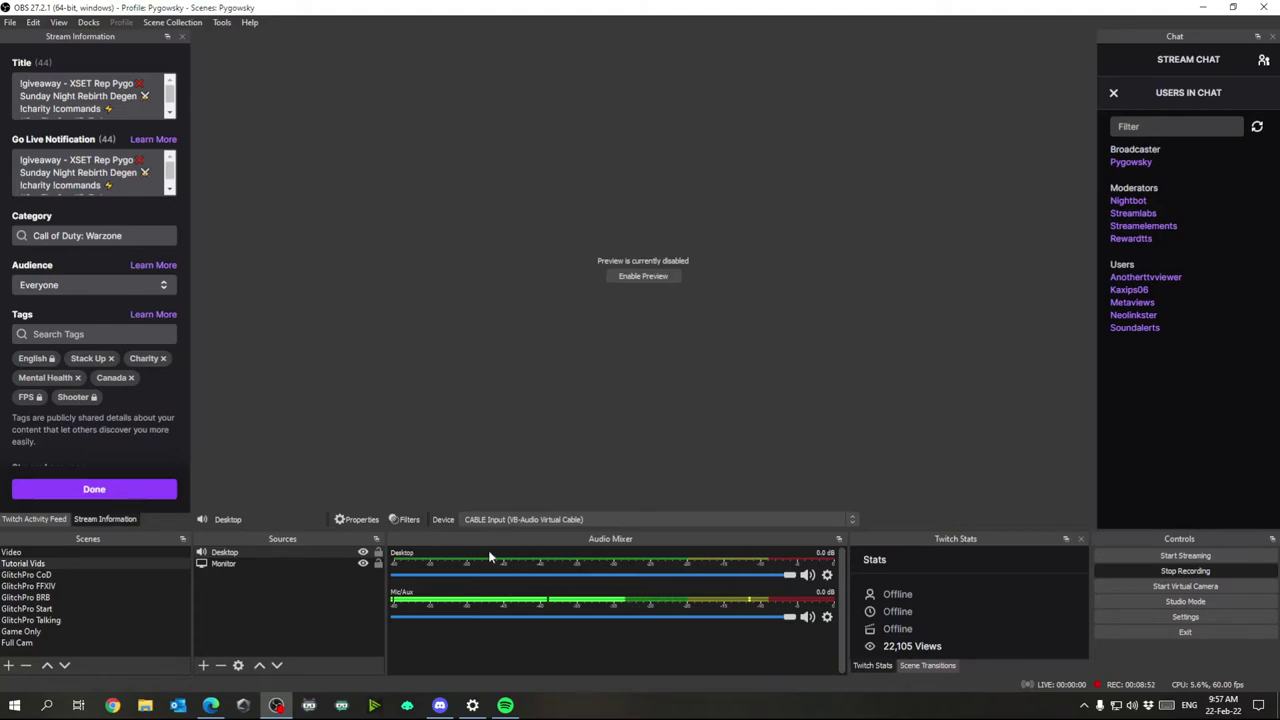
- Add an Audio Output Capture source 'VOD Skip' using CABLE-A Input (VB-Audio Cable A)
{"action": "left_click", "coordinate": [203, 665]}
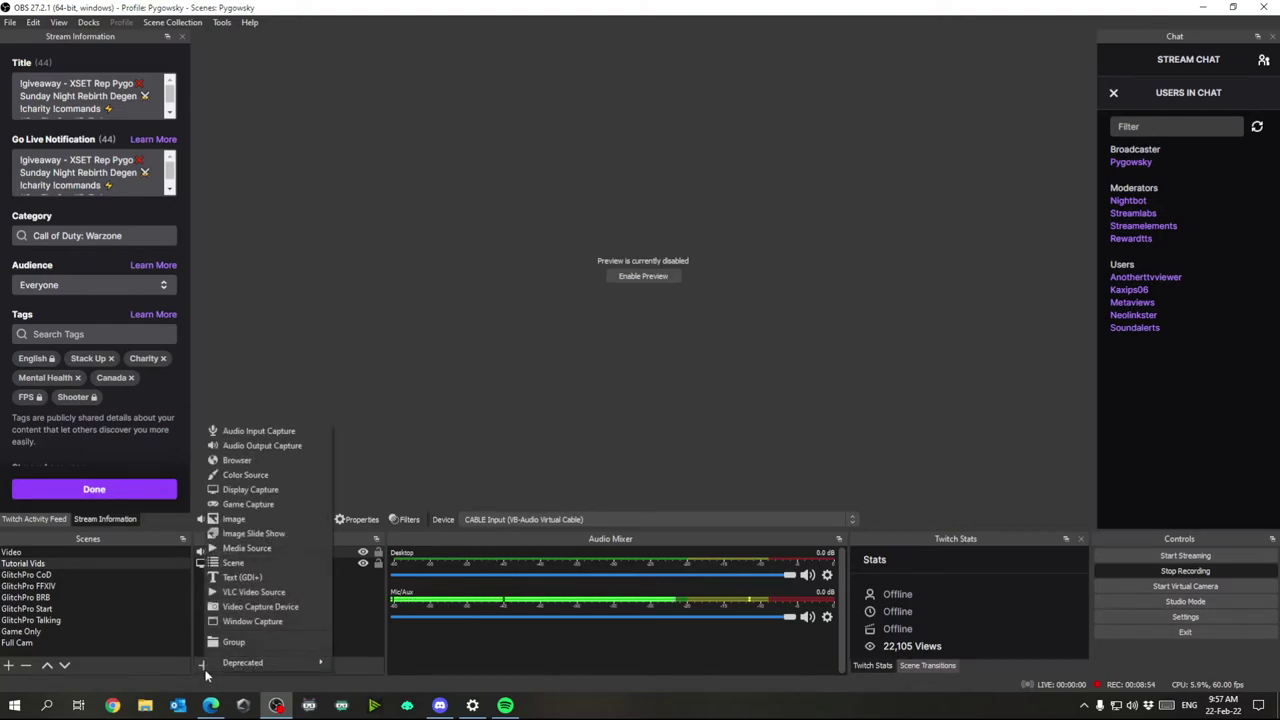
{"action": "left_click", "coordinate": [262, 445]}
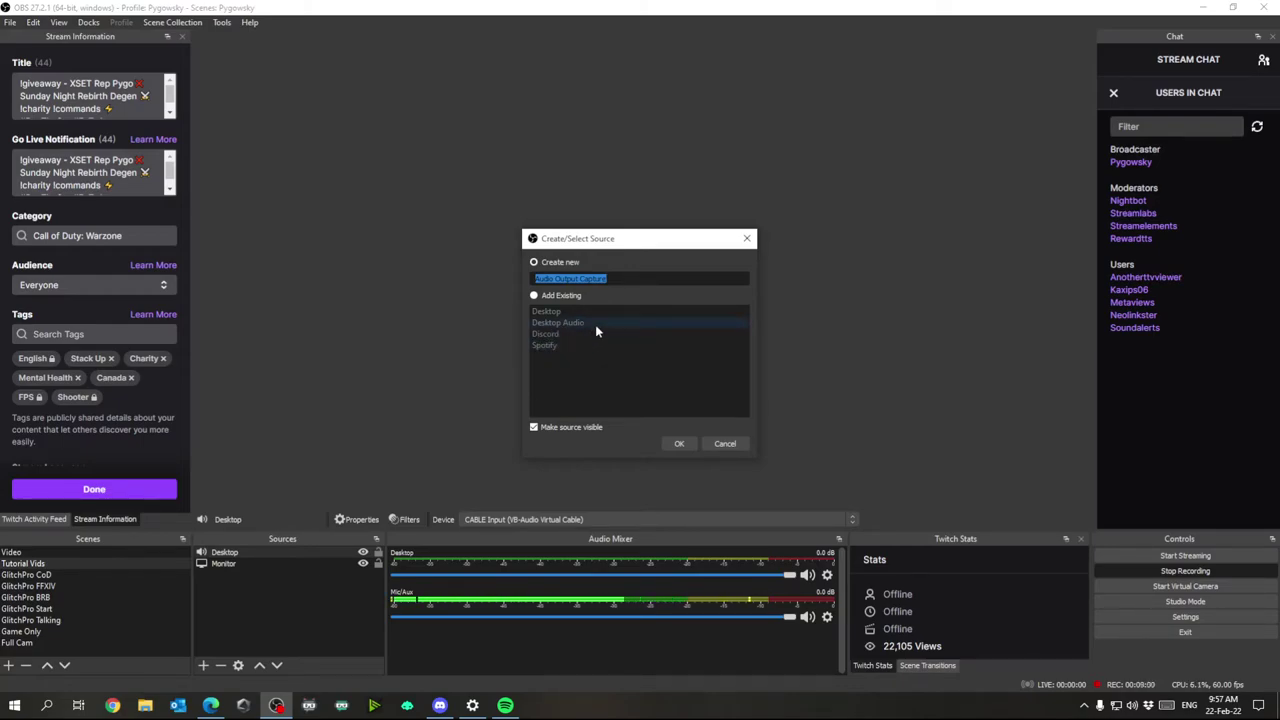
{"action": "type", "text": "VOD"}
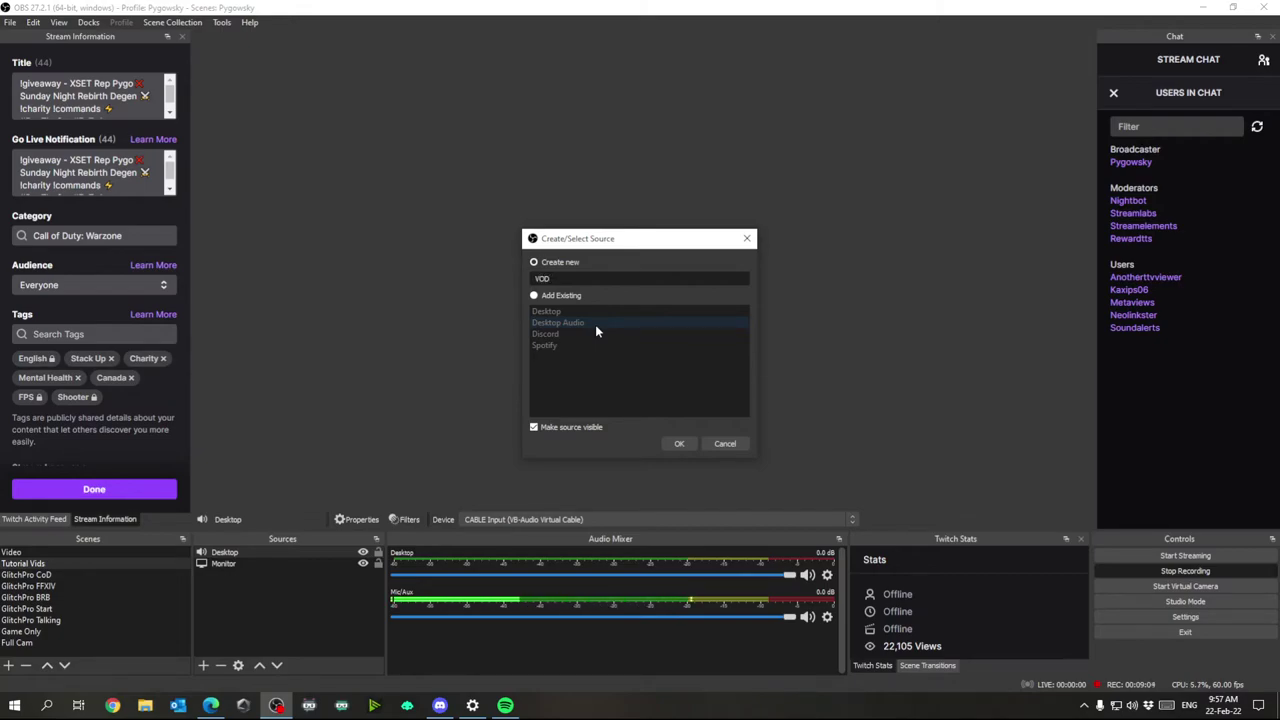
{"action": "type", "text": " Skip"}
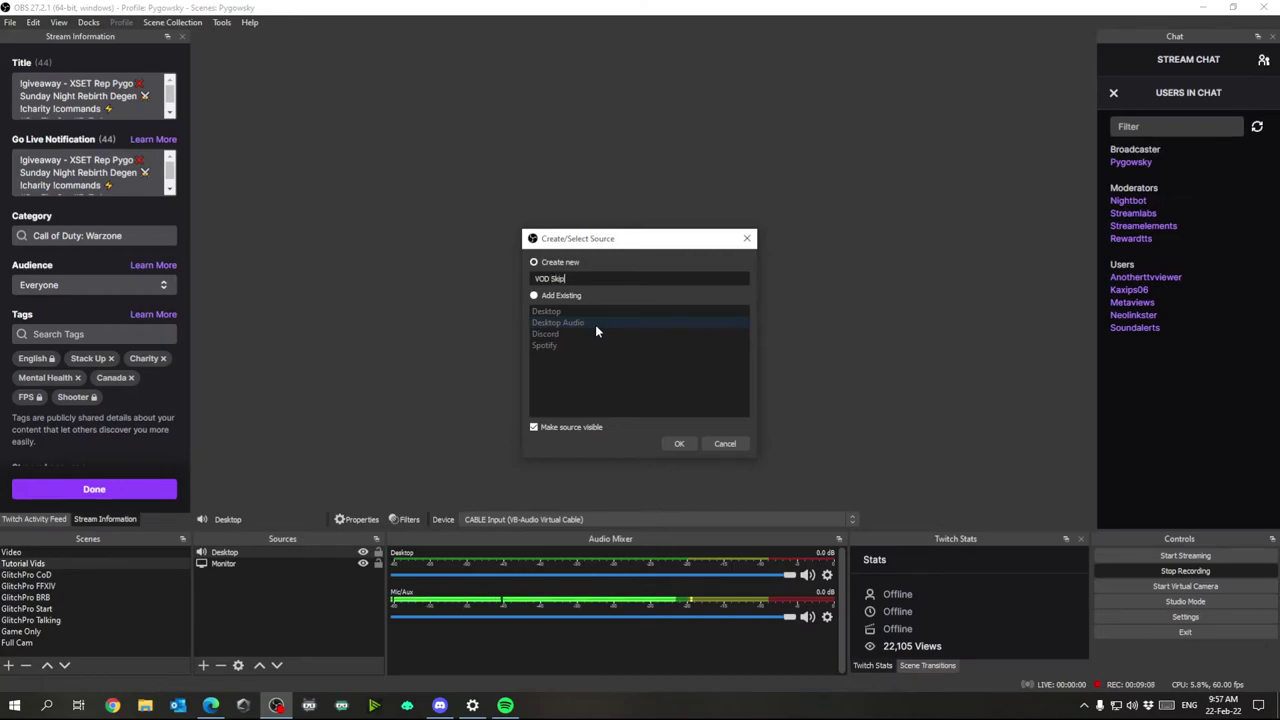
{"action": "left_click", "coordinate": [680, 444]}
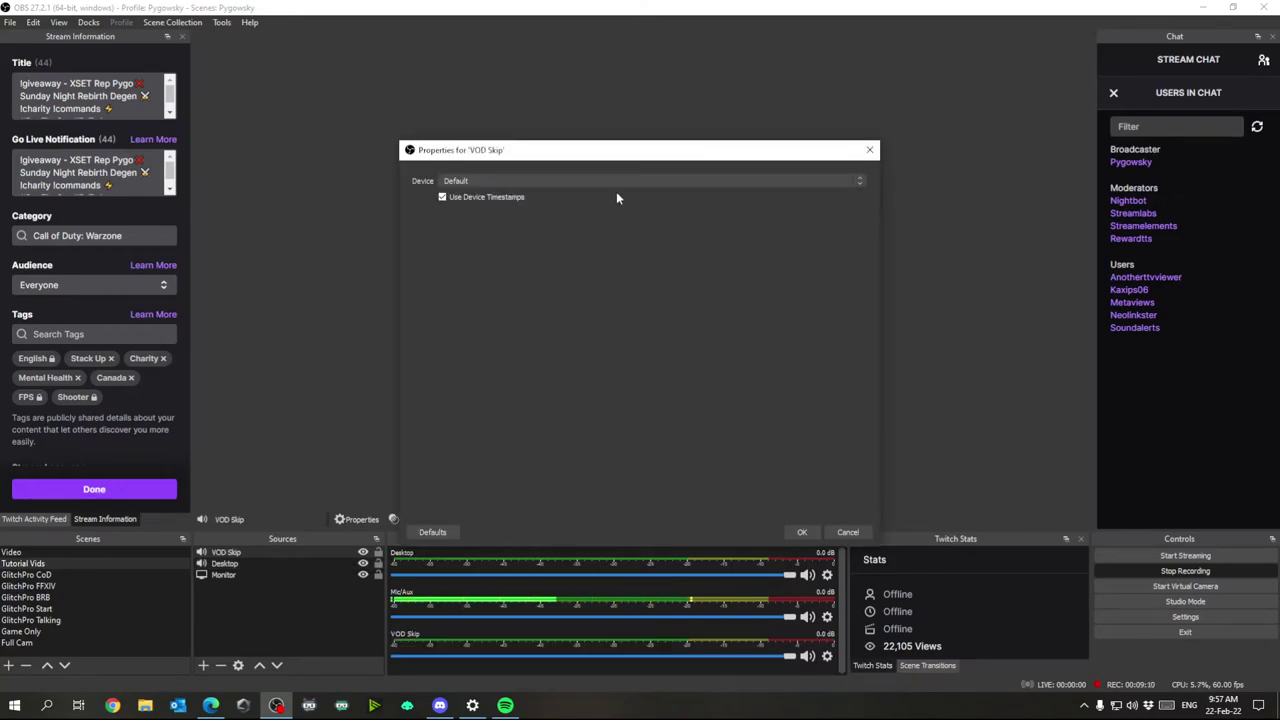
{"action": "left_click", "coordinate": [590, 180]}
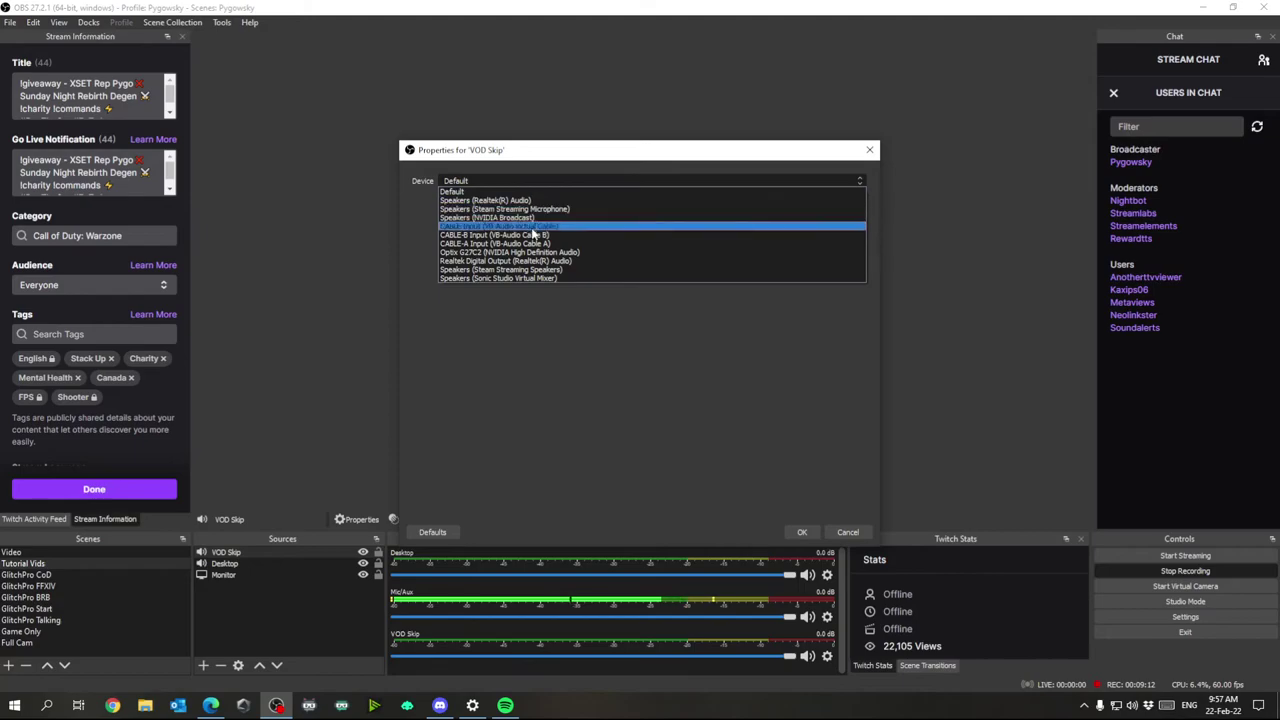
{"action": "left_click", "coordinate": [466, 245]}
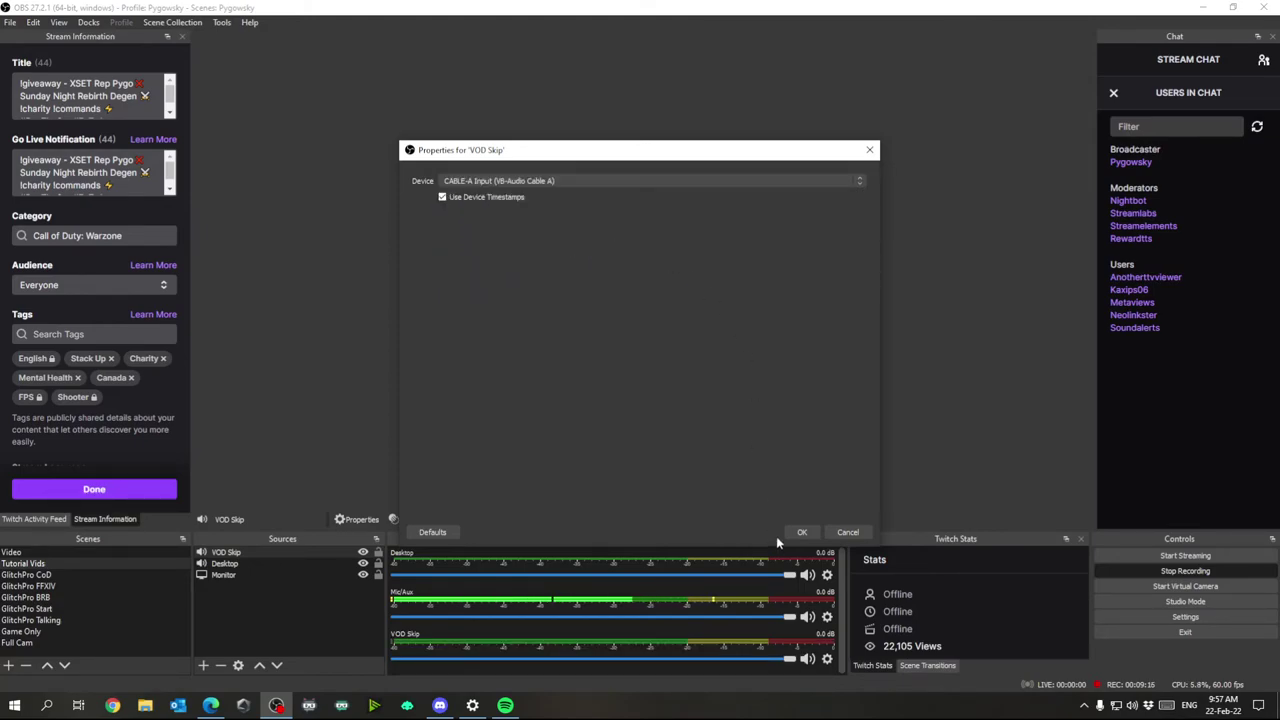
{"action": "left_click", "coordinate": [802, 532]}
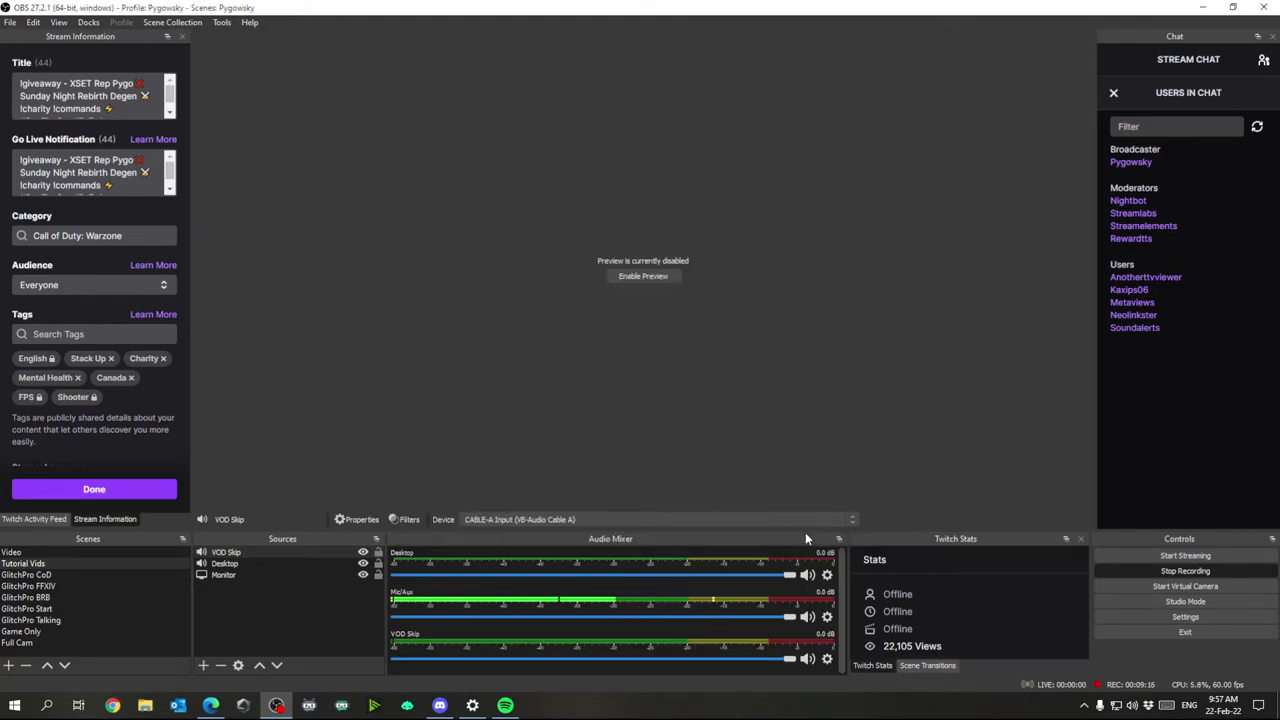
{"action": "left_click", "coordinate": [472, 705]}
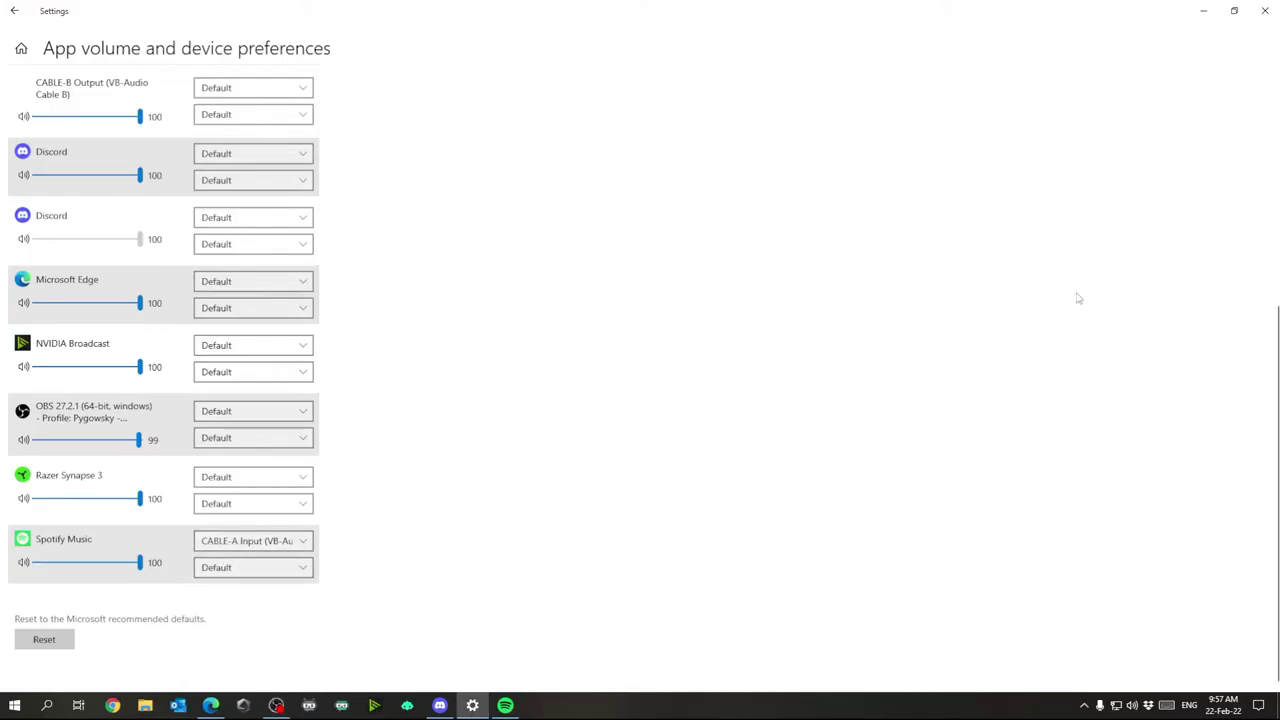
- Close the sound settings and remove the VOD Skip source
{"action": "left_click", "coordinate": [1203, 10]}
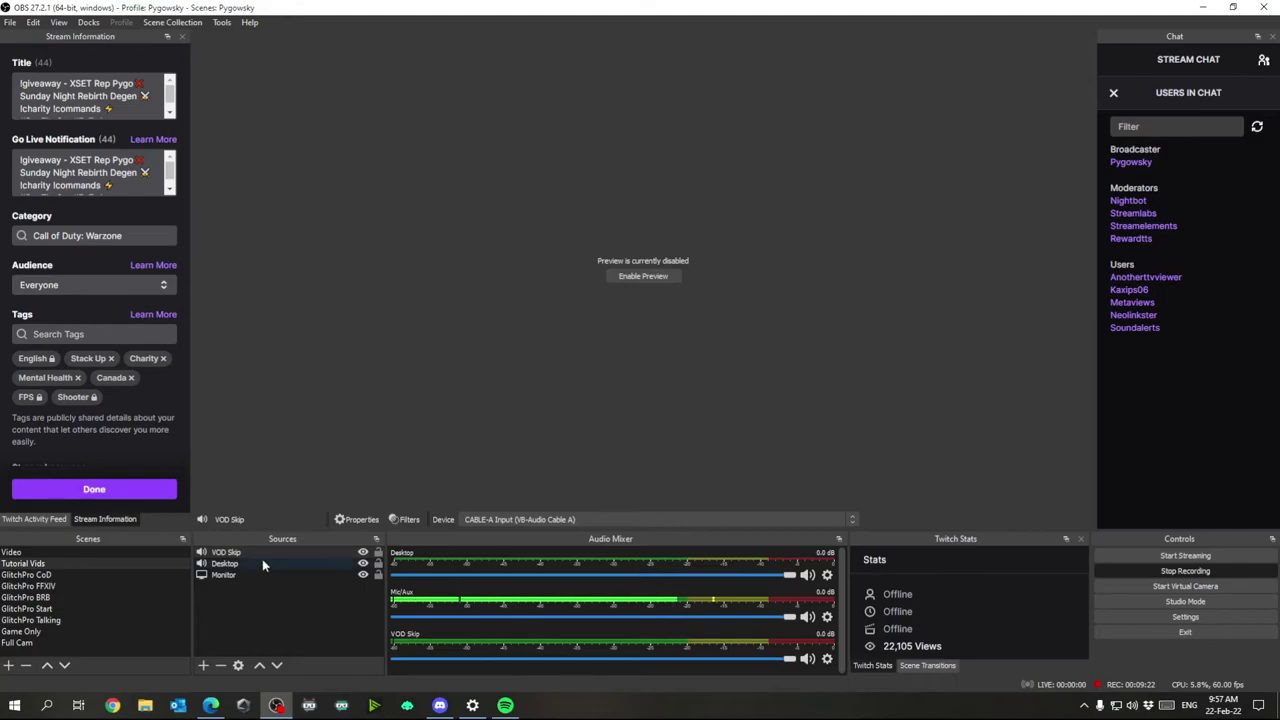
{"action": "left_click", "coordinate": [220, 665]}
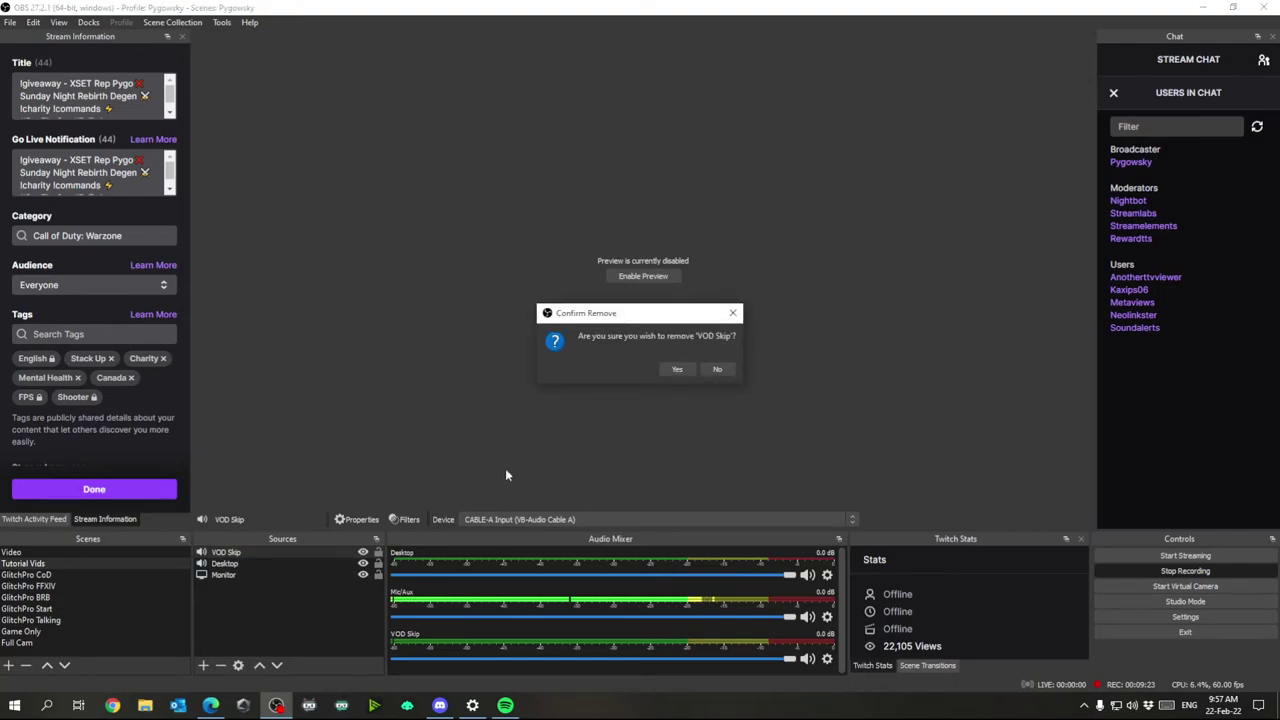
{"action": "left_click", "coordinate": [678, 369]}
- Add the existing Spotify audio output capture source to the scene
{"action": "left_click", "coordinate": [204, 665]}
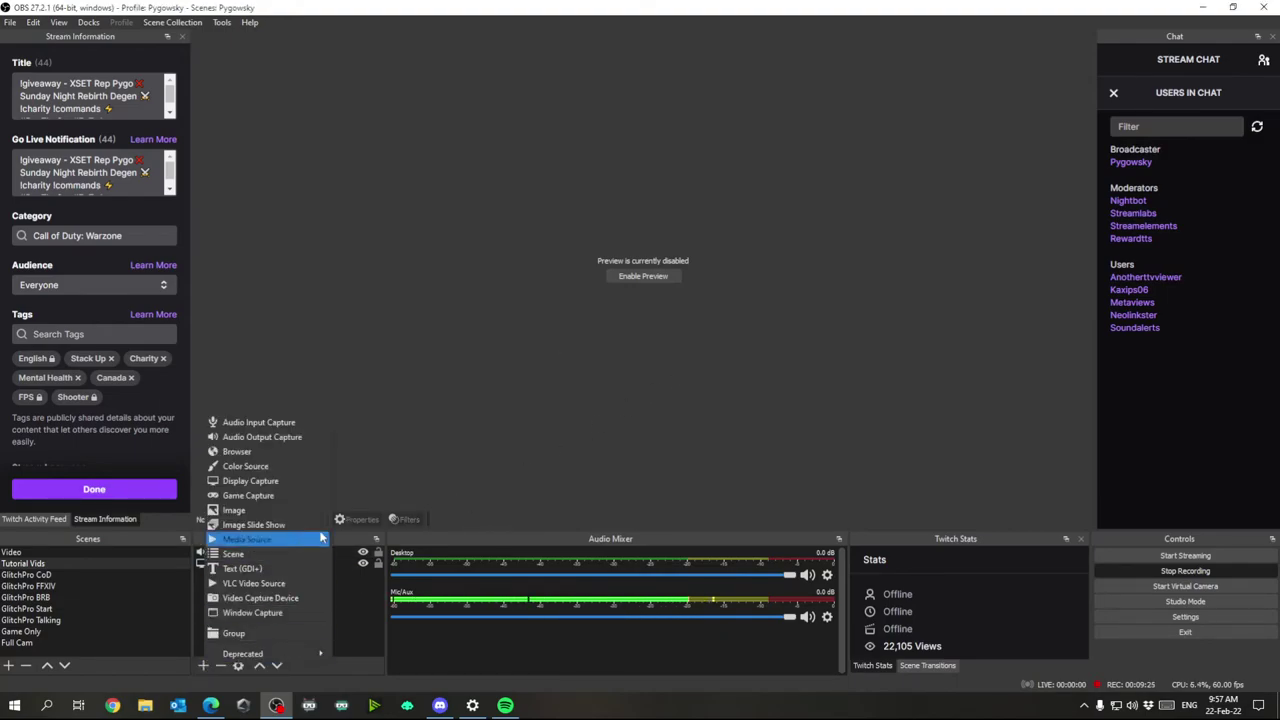
{"action": "left_click", "coordinate": [260, 437]}
{"action": "left_click", "coordinate": [535, 294]}
{"action": "left_click", "coordinate": [560, 348]}
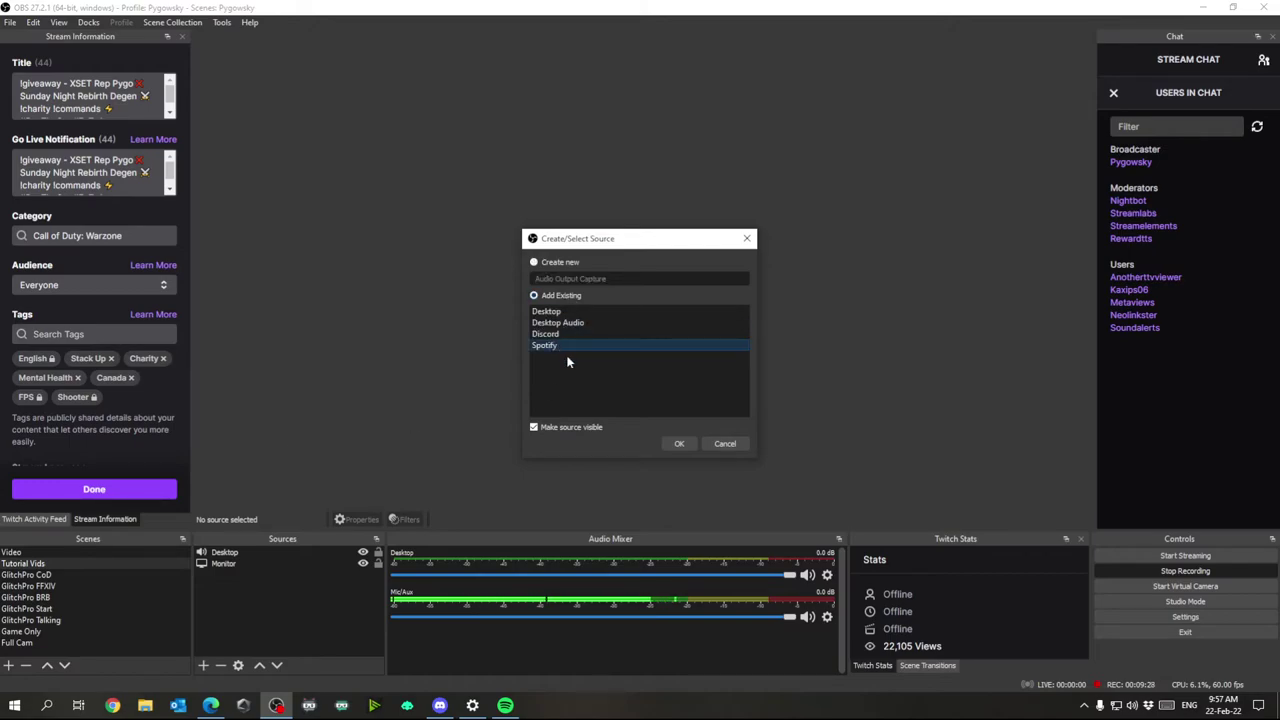
{"action": "left_click", "coordinate": [676, 445]}
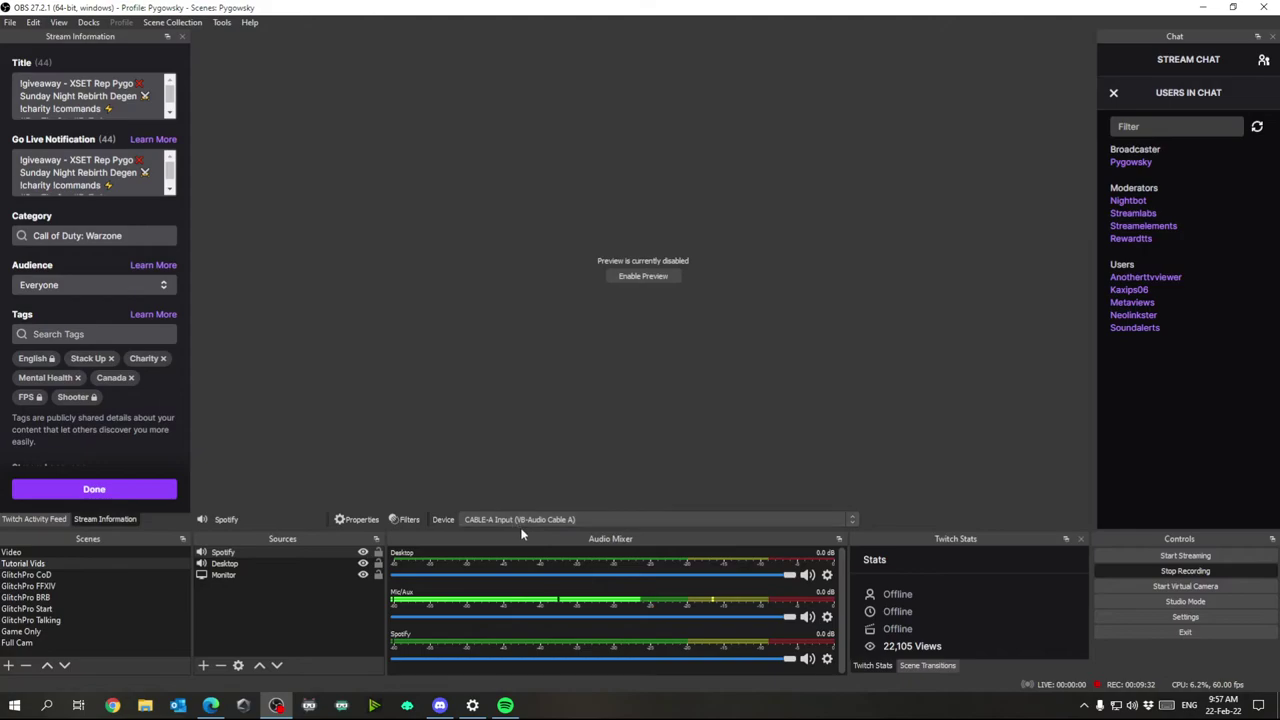
{"action": "left_click", "coordinate": [203, 665]}
- Add the existing Discord audio output capture source to the scene
{"action": "left_click", "coordinate": [250, 440]}
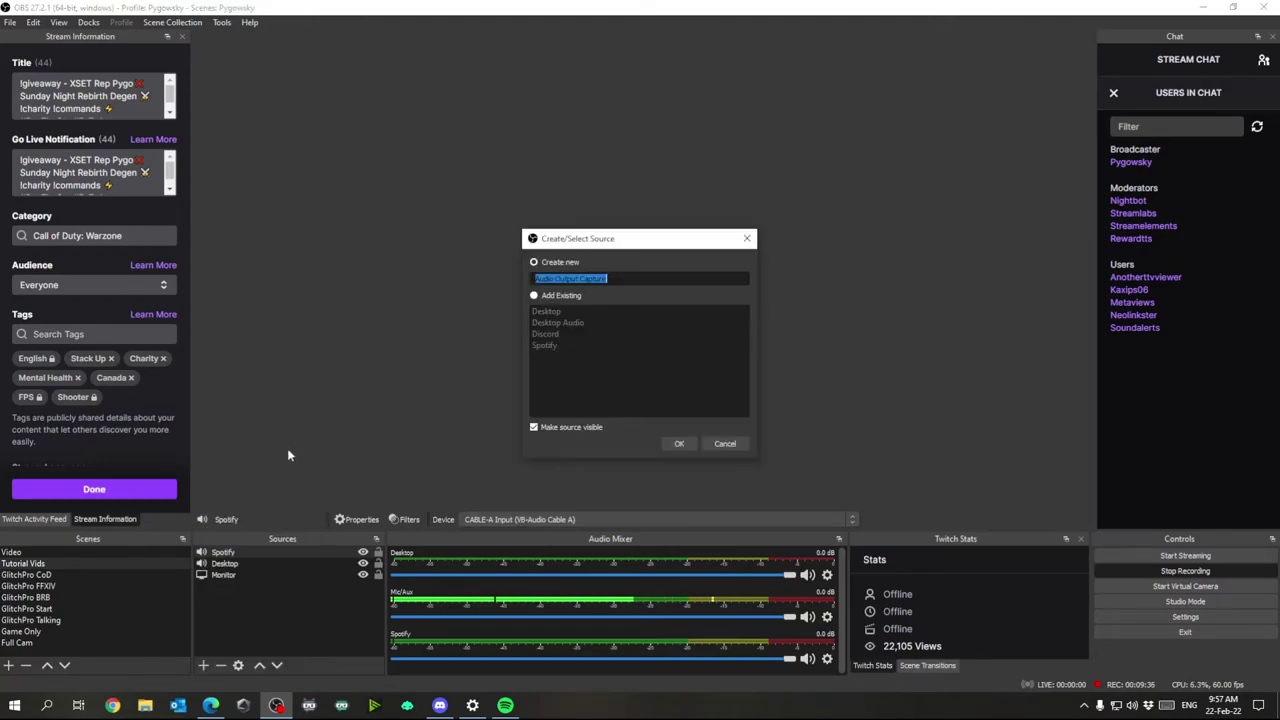
{"action": "left_click", "coordinate": [574, 297]}
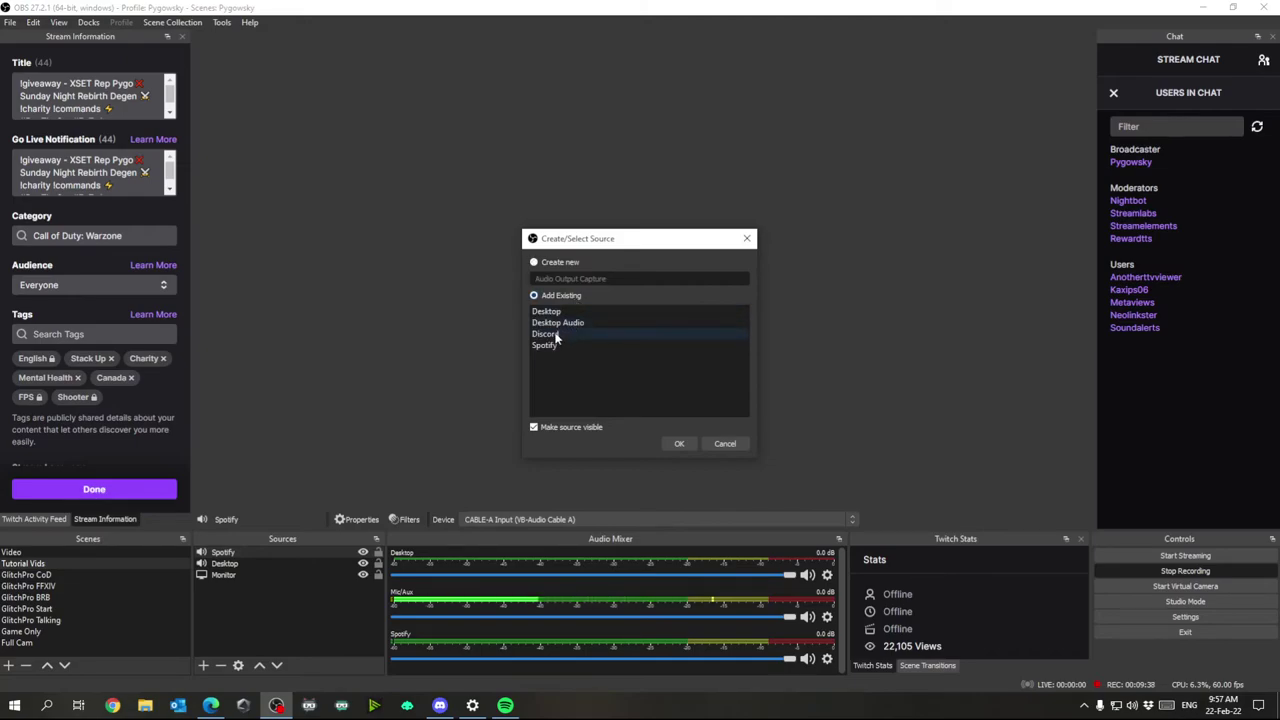
{"action": "left_click", "coordinate": [679, 444]}
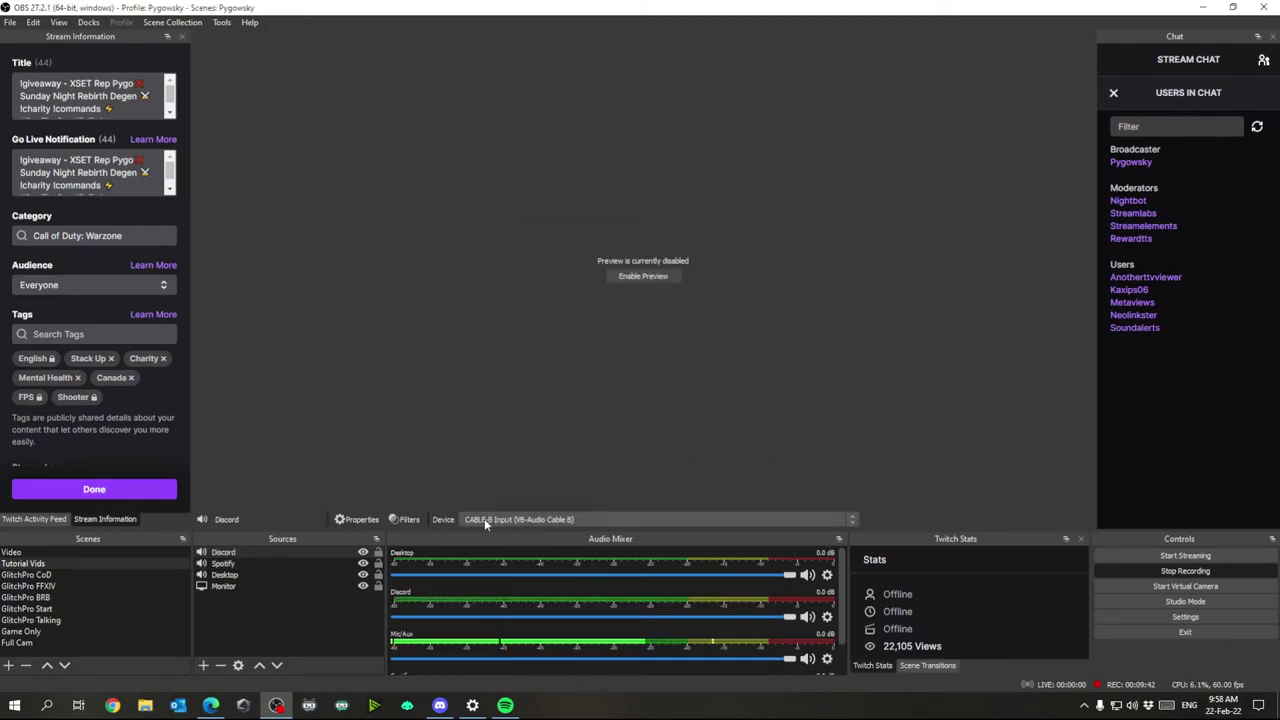
{"action": "left_click", "coordinate": [222, 553]}
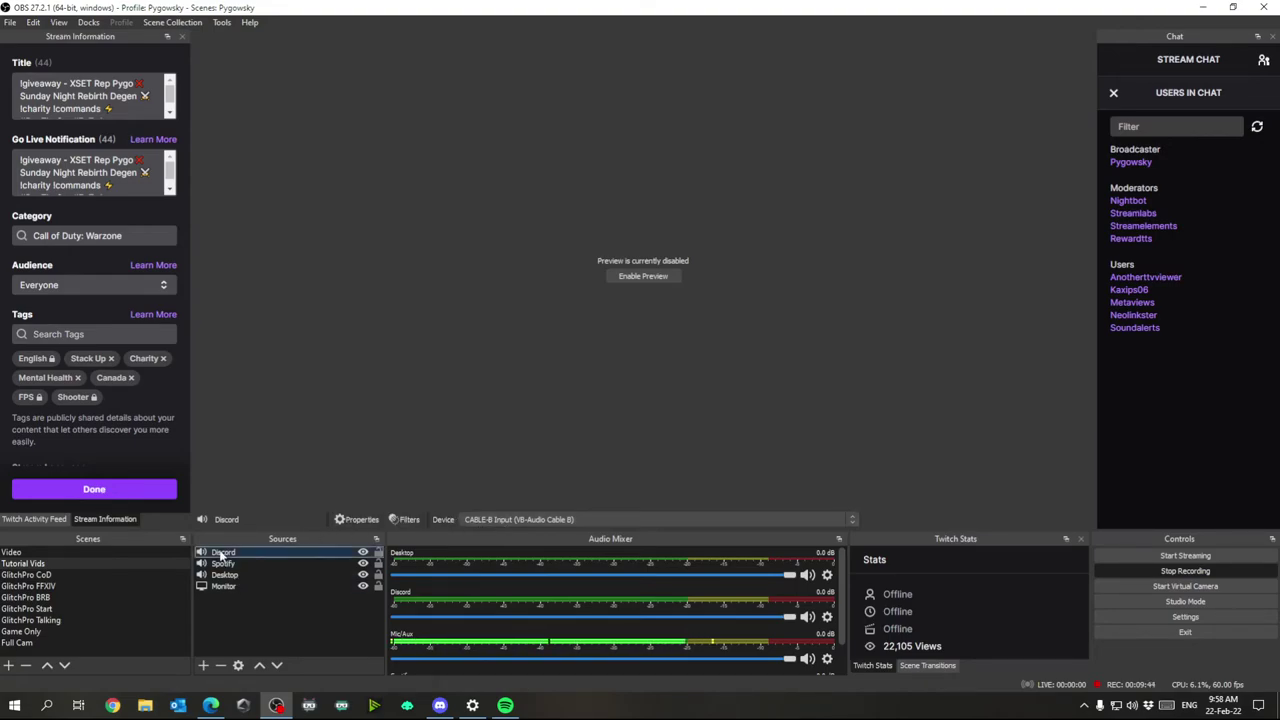
{"action": "right_click", "coordinate": [220, 556]}
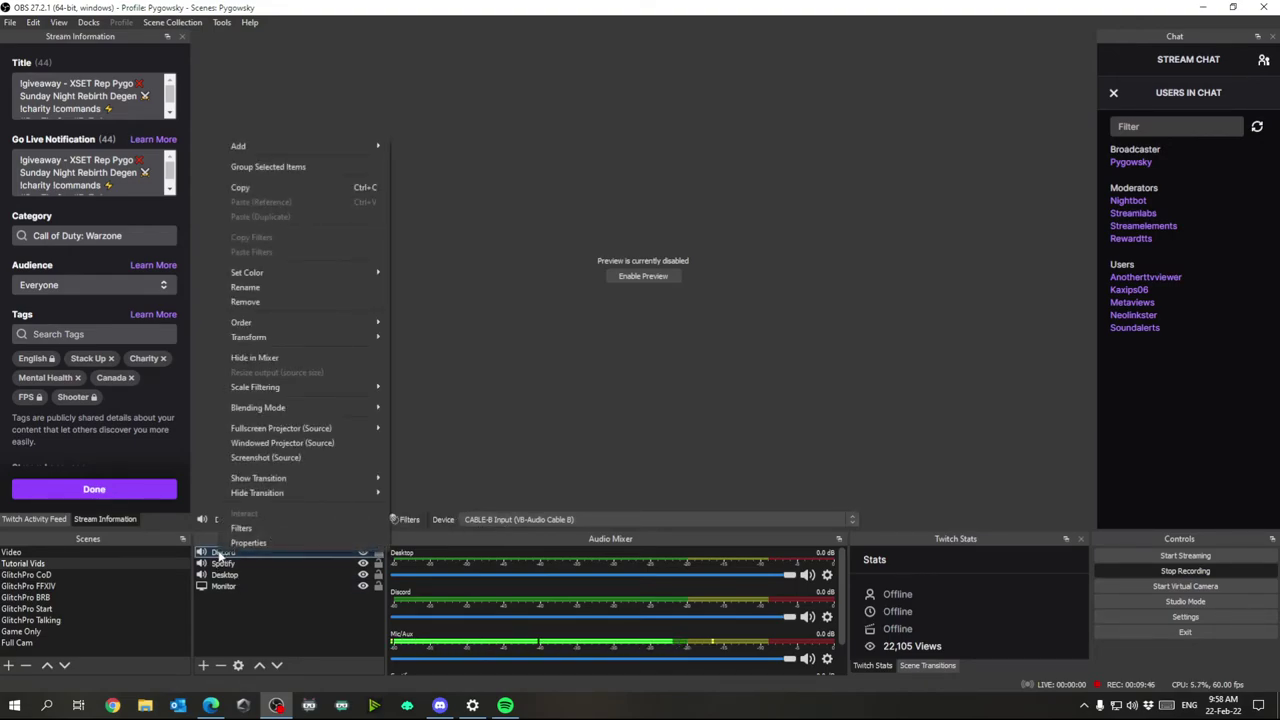
- Rename the Spotify source to 'Cable A'
{"action": "left_click", "coordinate": [227, 564]}
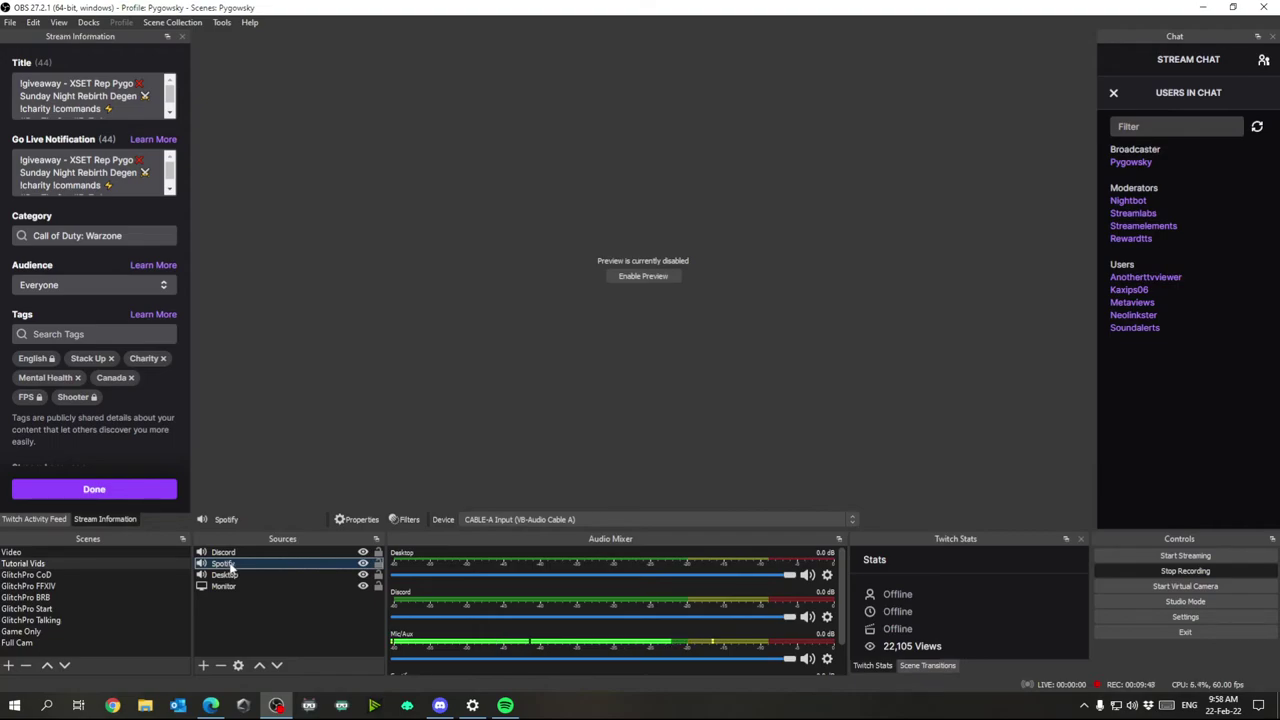
{"action": "right_click", "coordinate": [229, 566]}
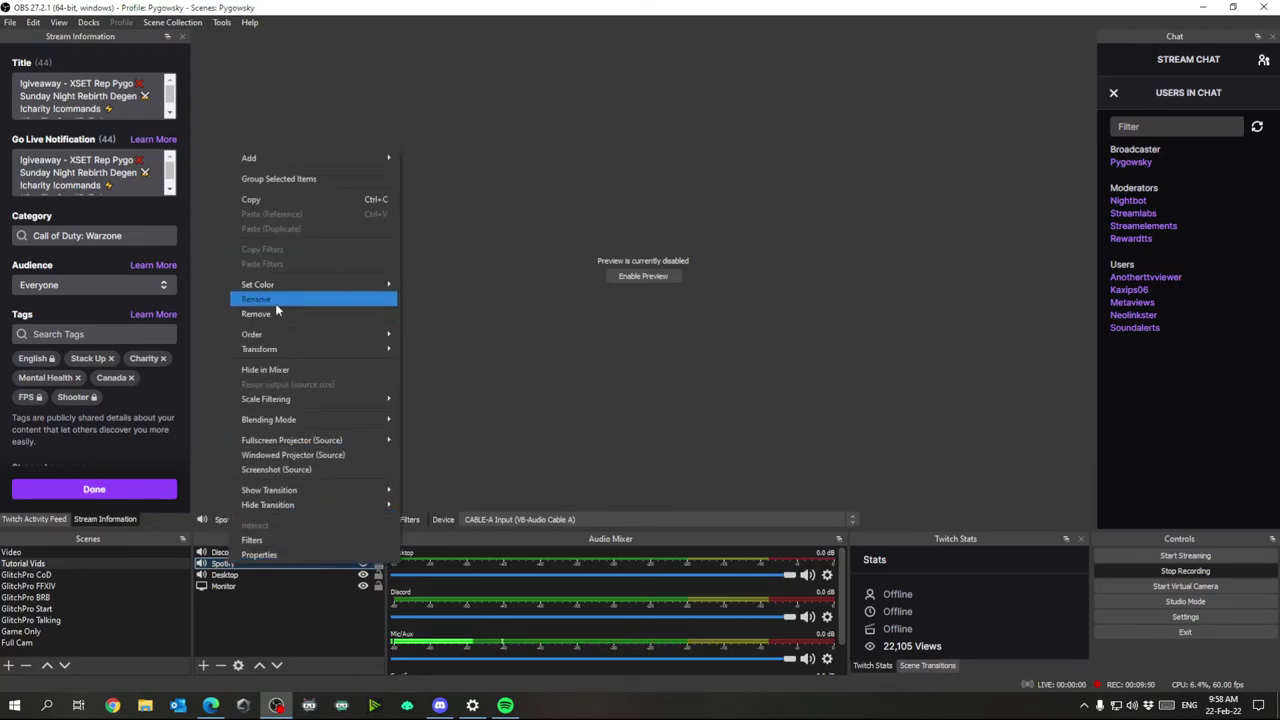
{"action": "left_click", "coordinate": [277, 304]}
{"action": "type", "text": "Cable A"}
{"action": "left_click", "coordinate": [257, 592]}
- Rename the Discord source to 'Cable B'
{"action": "left_click", "coordinate": [226, 553]}
{"action": "right_click", "coordinate": [233, 555]}
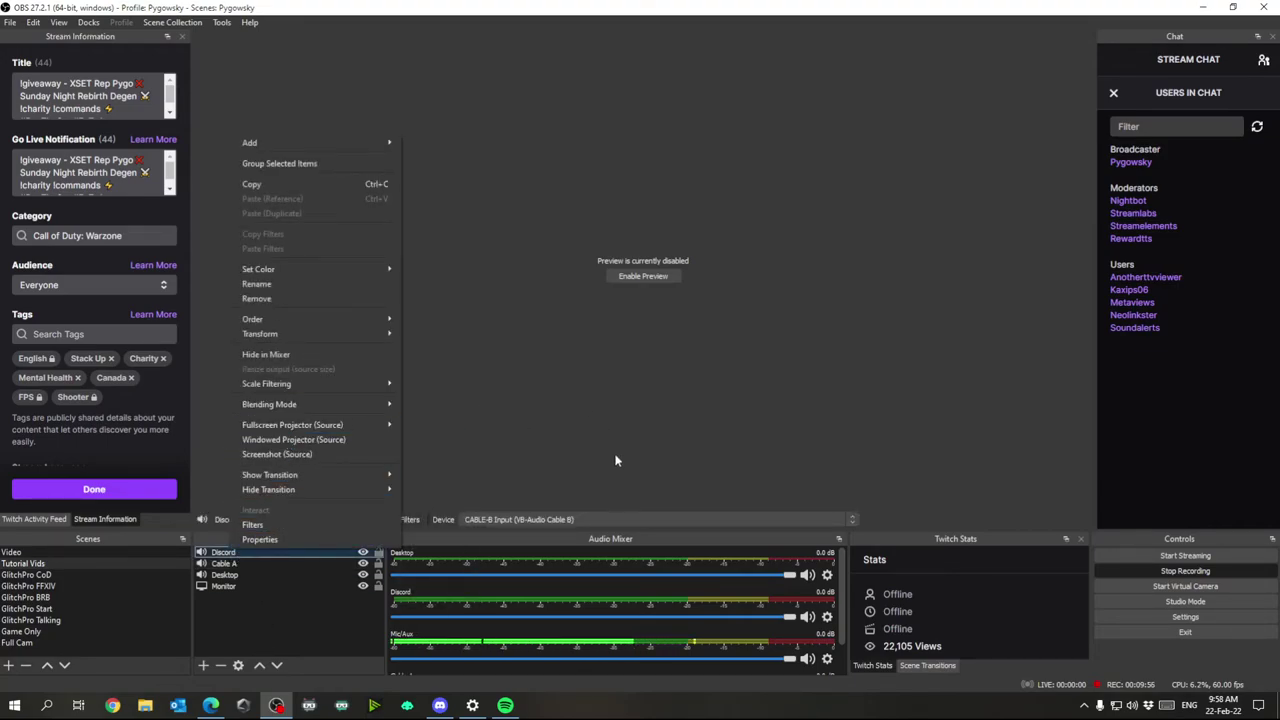
{"action": "left_click", "coordinate": [278, 284]}
{"action": "type", "text": "Cable B"}
{"action": "left_click", "coordinate": [291, 628]}
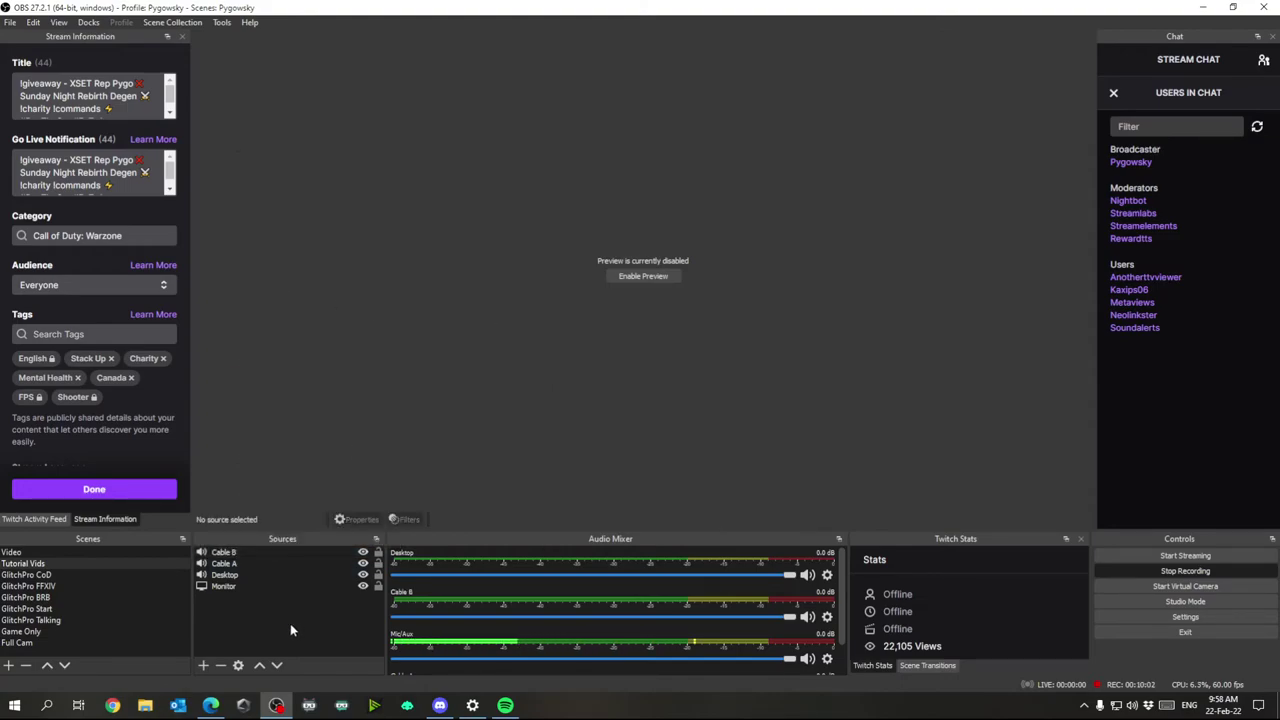
- Check which devices Cable B, Cable A and Desktop capture, then select Cable A
{"action": "key", "text": "alt+Tab"}
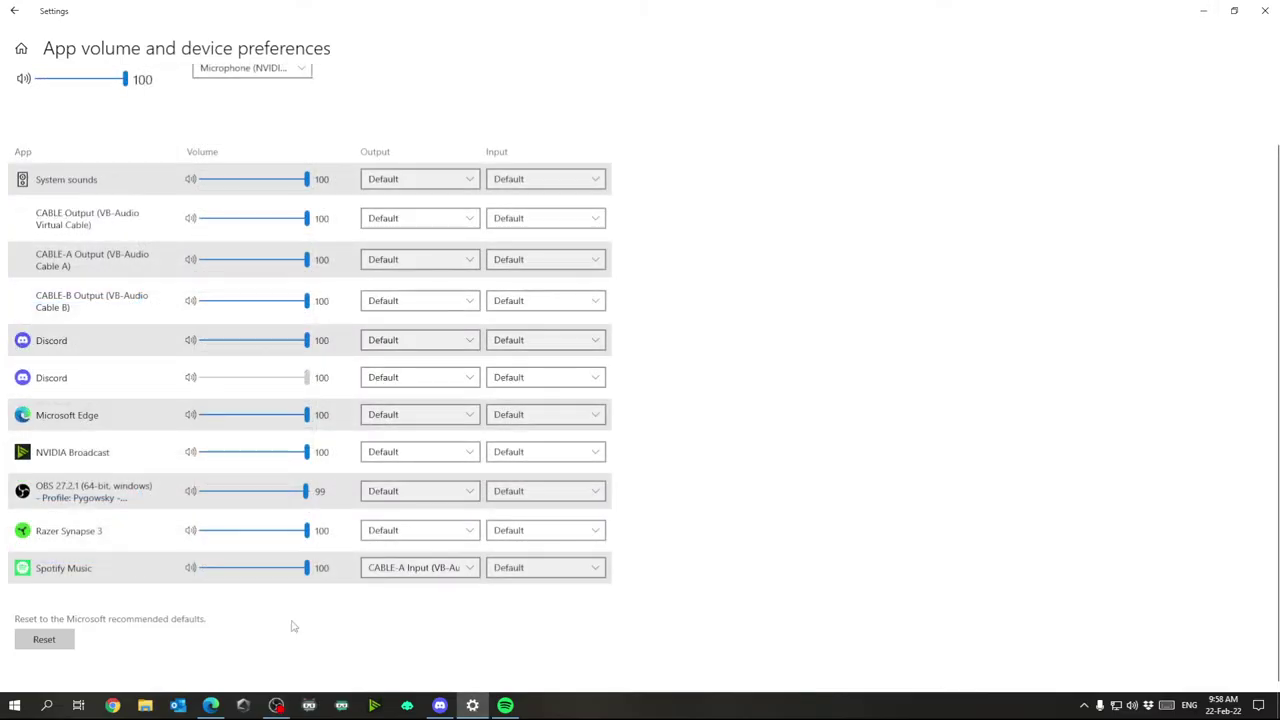
{"action": "left_click", "coordinate": [1203, 10]}
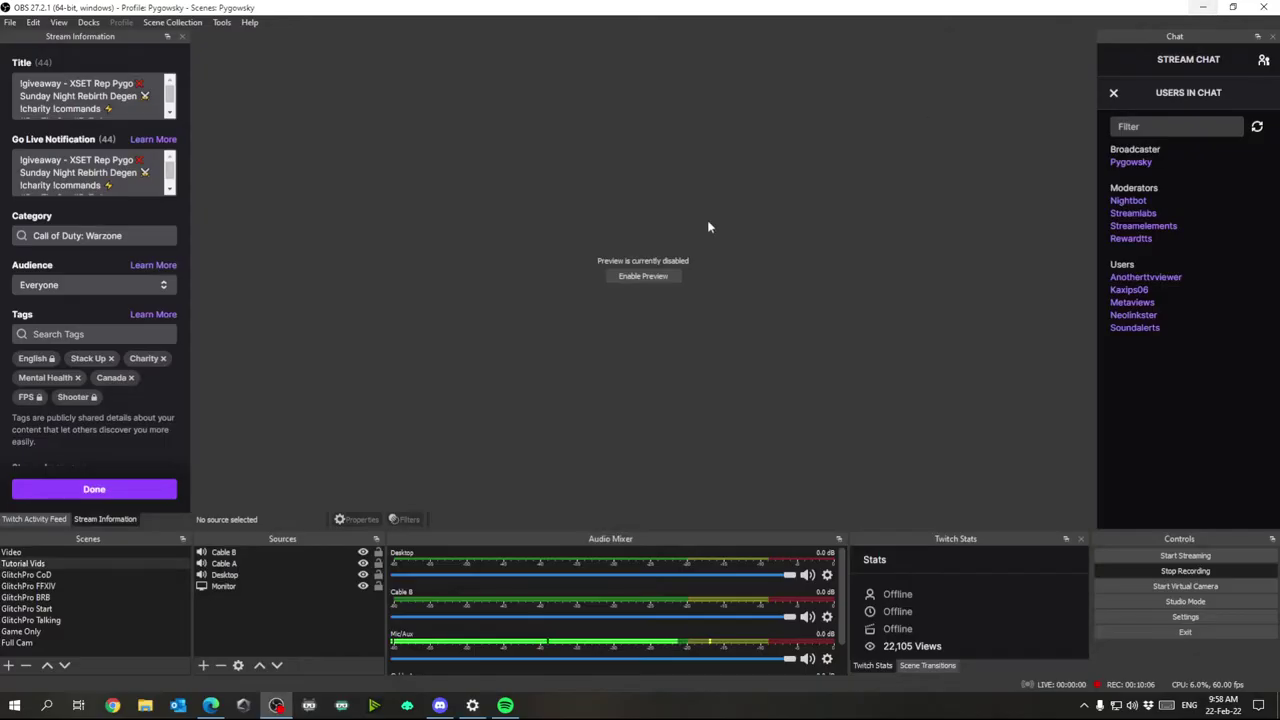
{"action": "left_click", "coordinate": [228, 552]}
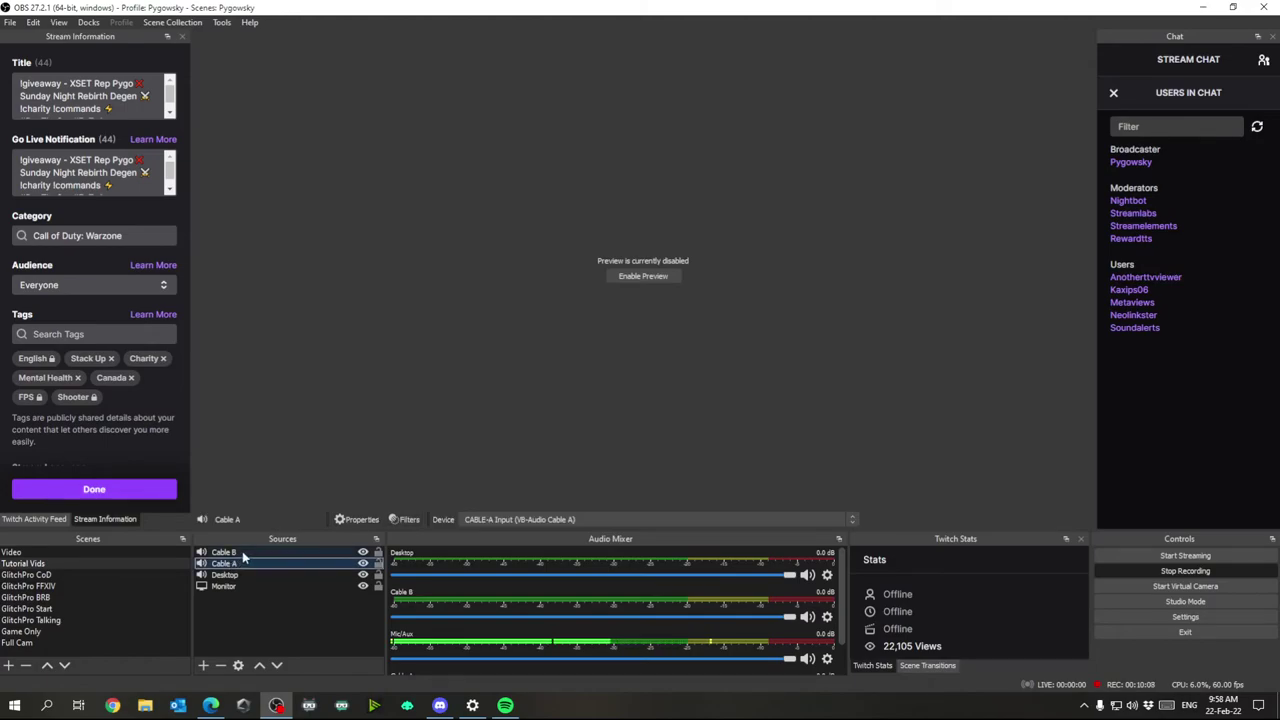
{"action": "left_click", "coordinate": [255, 564]}
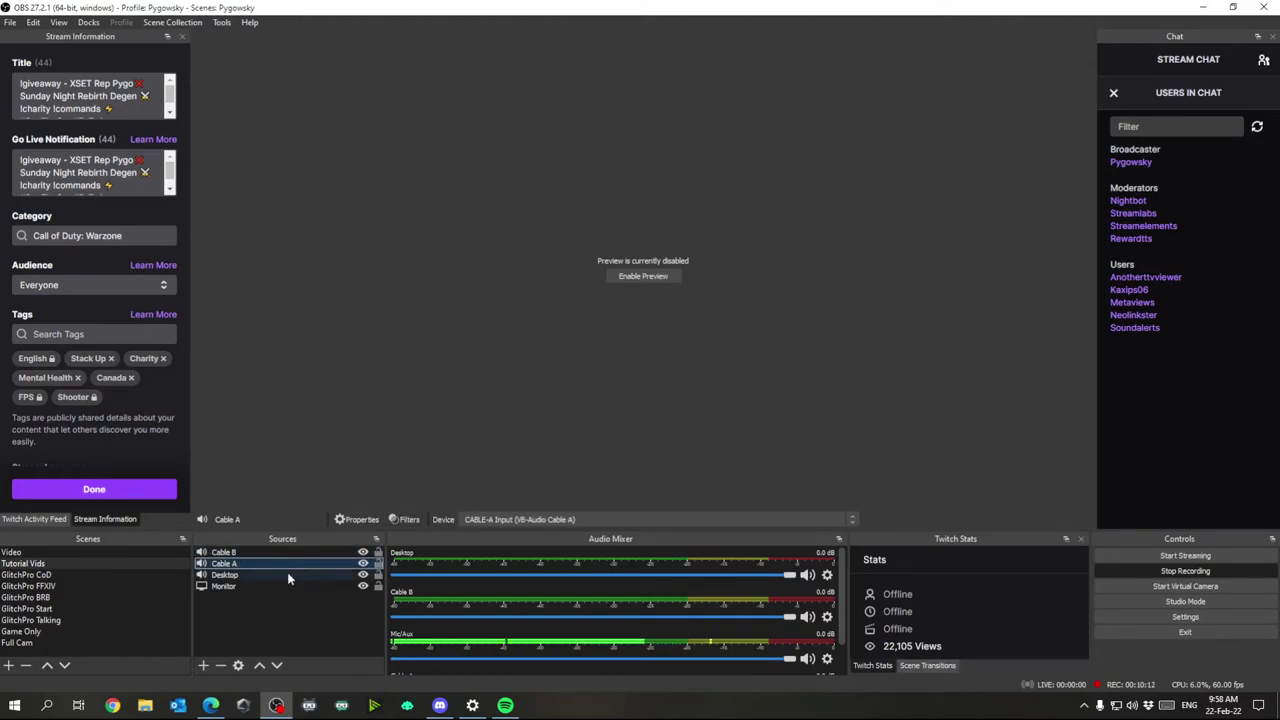
{"action": "left_click", "coordinate": [292, 572]}
{"action": "left_click", "coordinate": [286, 564]}
{"action": "left_click", "coordinate": [826, 575]}
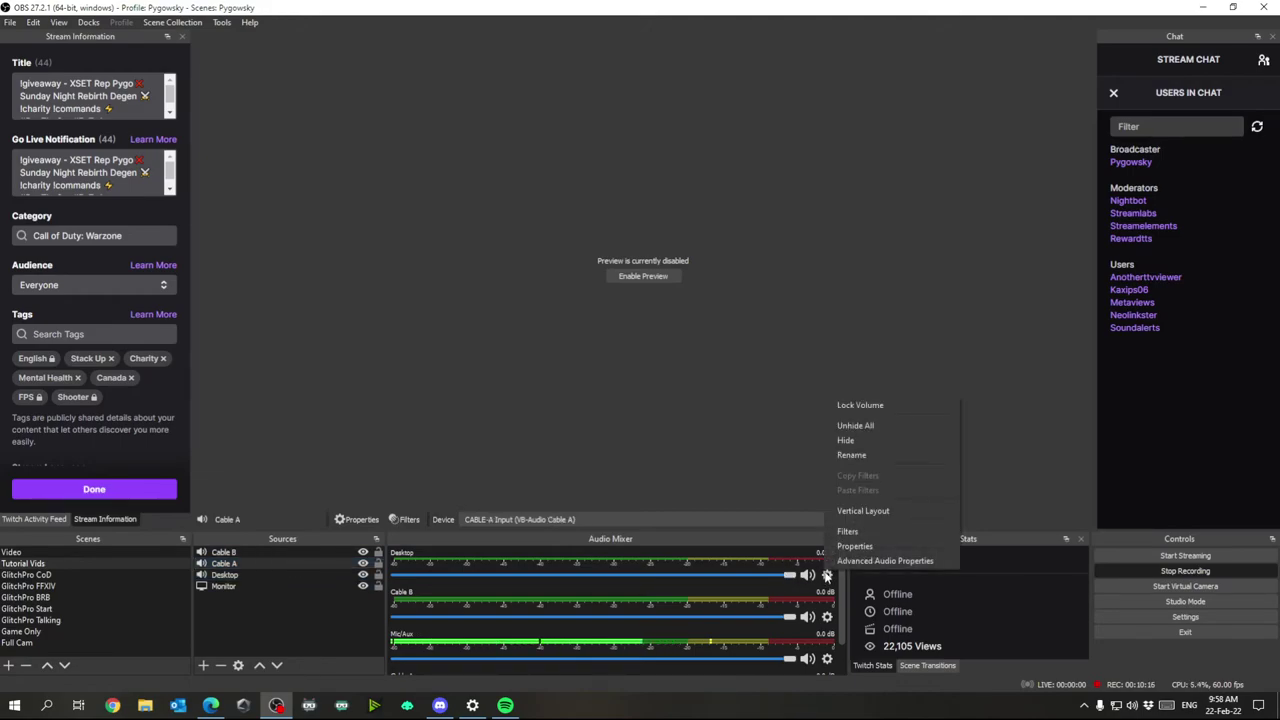
- In Advanced Audio Properties, put Cable A on tracks 1 and 2 and take Desktop off track 2
{"action": "left_click", "coordinate": [860, 561]}
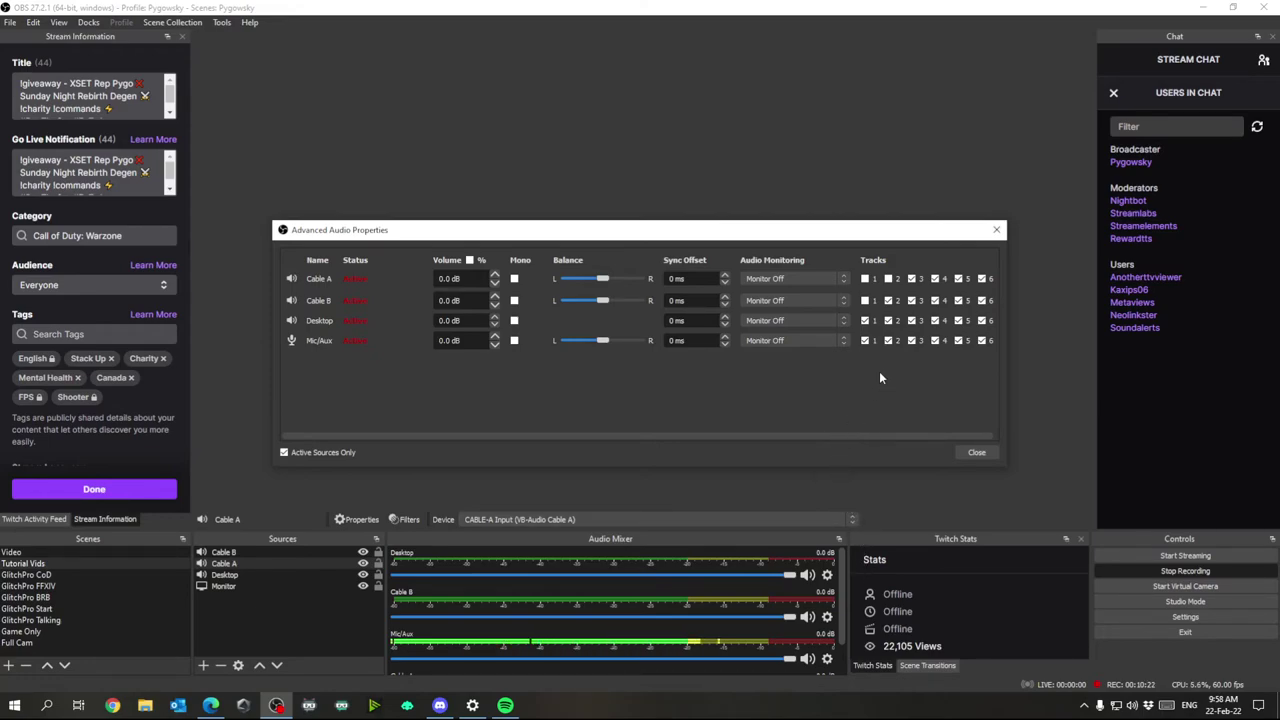
{"action": "left_click", "coordinate": [865, 280]}
{"action": "left_click", "coordinate": [887, 321]}
{"action": "left_click", "coordinate": [888, 322]}
{"action": "left_click", "coordinate": [887, 322]}
{"action": "left_click", "coordinate": [889, 280]}
- Take Cable B off track 1, toggle its track 2, and keep Cable A on track 1
{"action": "left_click", "coordinate": [866, 301]}
{"action": "left_click", "coordinate": [890, 301]}
{"action": "left_click", "coordinate": [864, 280]}
{"action": "left_click", "coordinate": [865, 280]}
{"action": "left_click", "coordinate": [865, 280]}
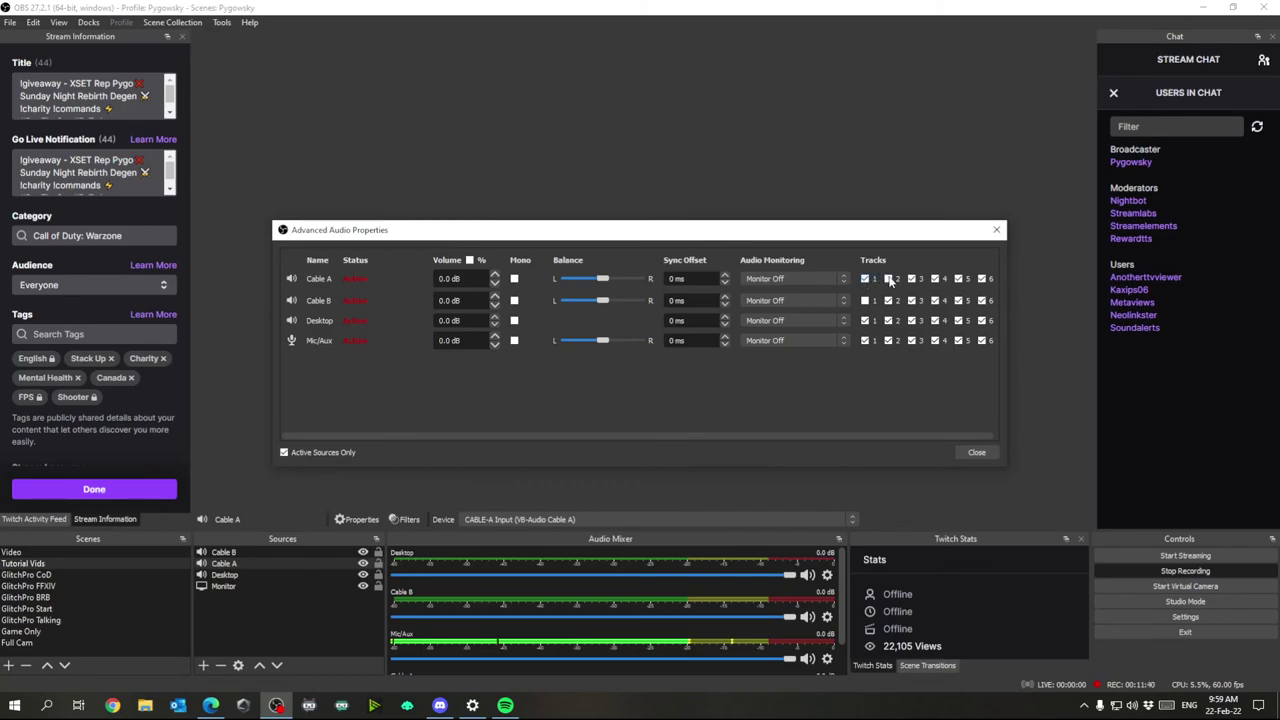